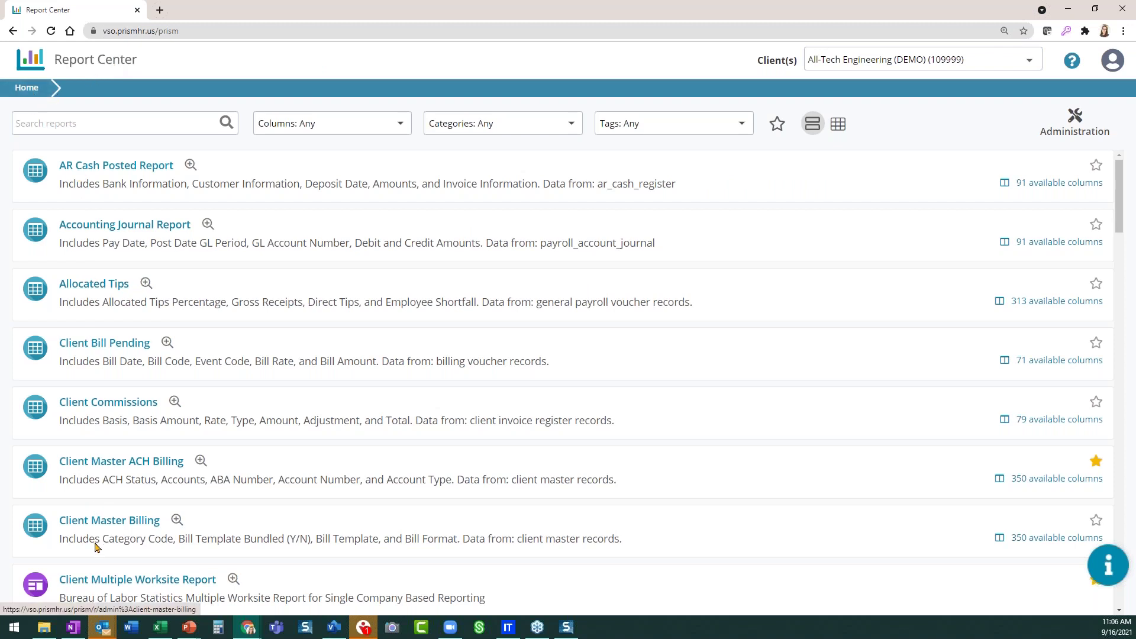
Search the report list for "benefit".
{"action": "scroll", "coordinate": [98, 547], "scroll_direction": "down", "scroll_amount": 3}
{"action": "scroll", "coordinate": [142, 494], "scroll_direction": "down", "scroll_amount": 10}
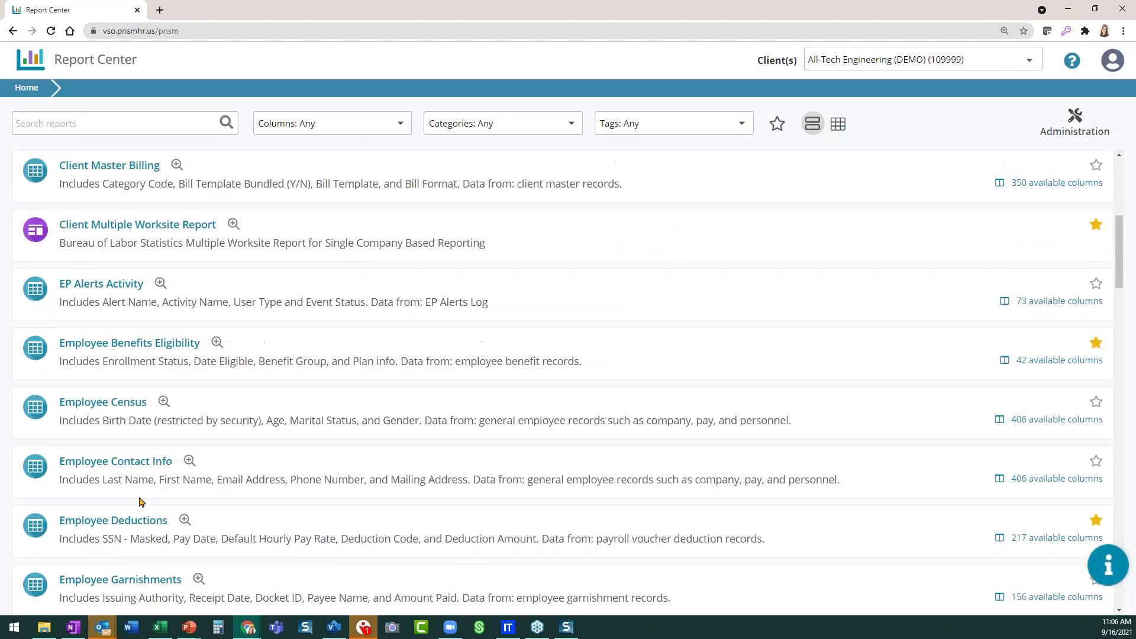
{"action": "scroll", "coordinate": [164, 495], "scroll_direction": "up", "scroll_amount": 13}
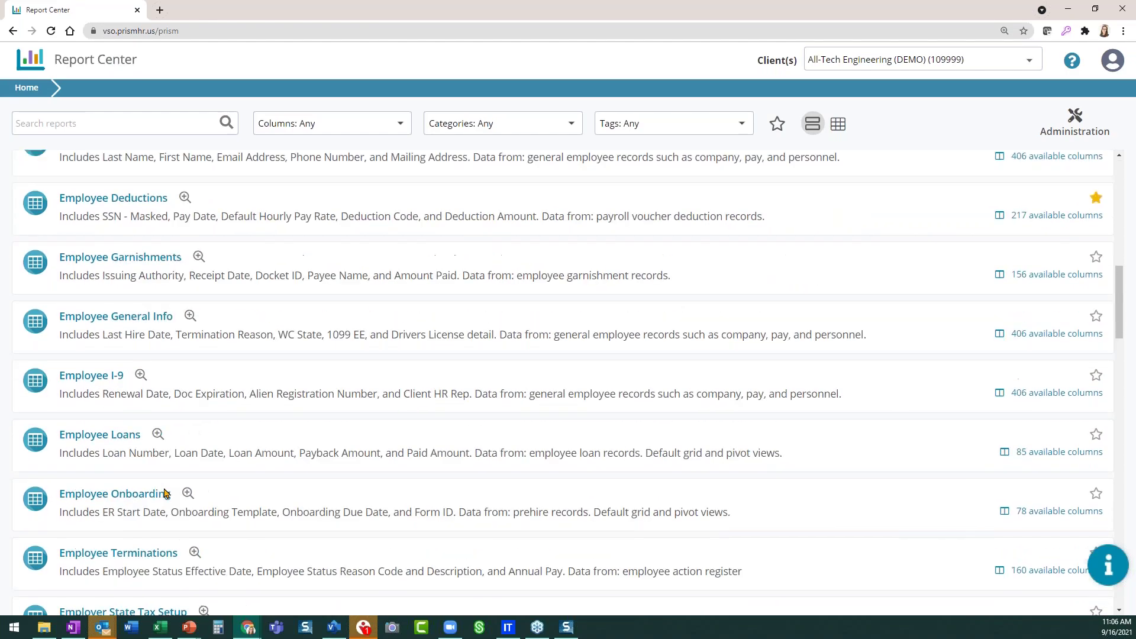
{"action": "scroll", "coordinate": [173, 480], "scroll_direction": "up", "scroll_amount": 3}
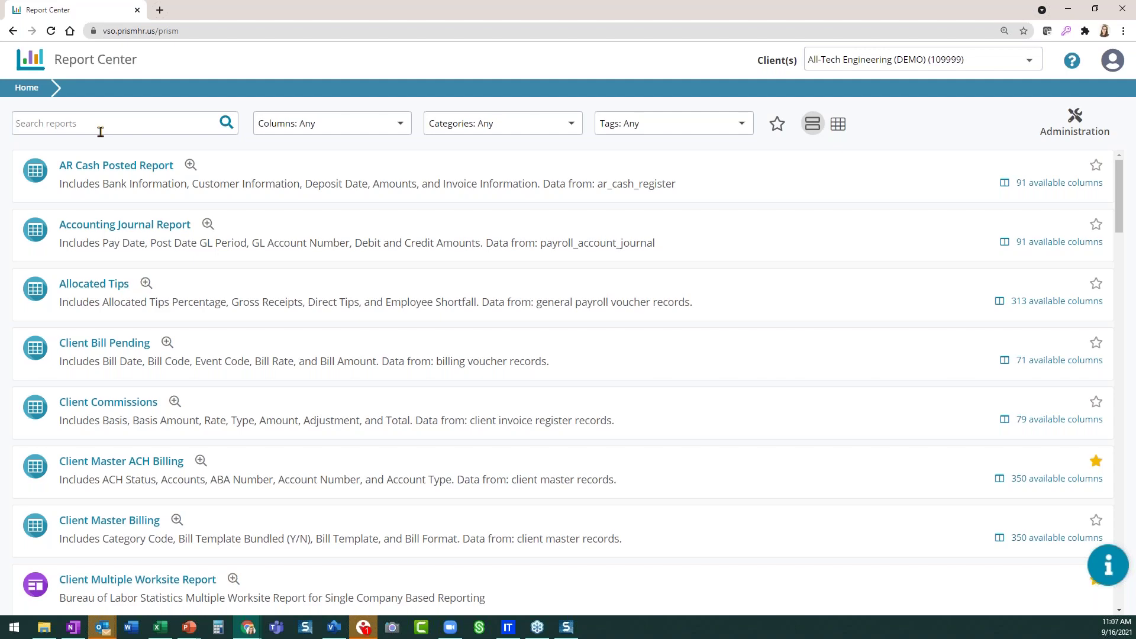
{"action": "type", "text": "benefit"}
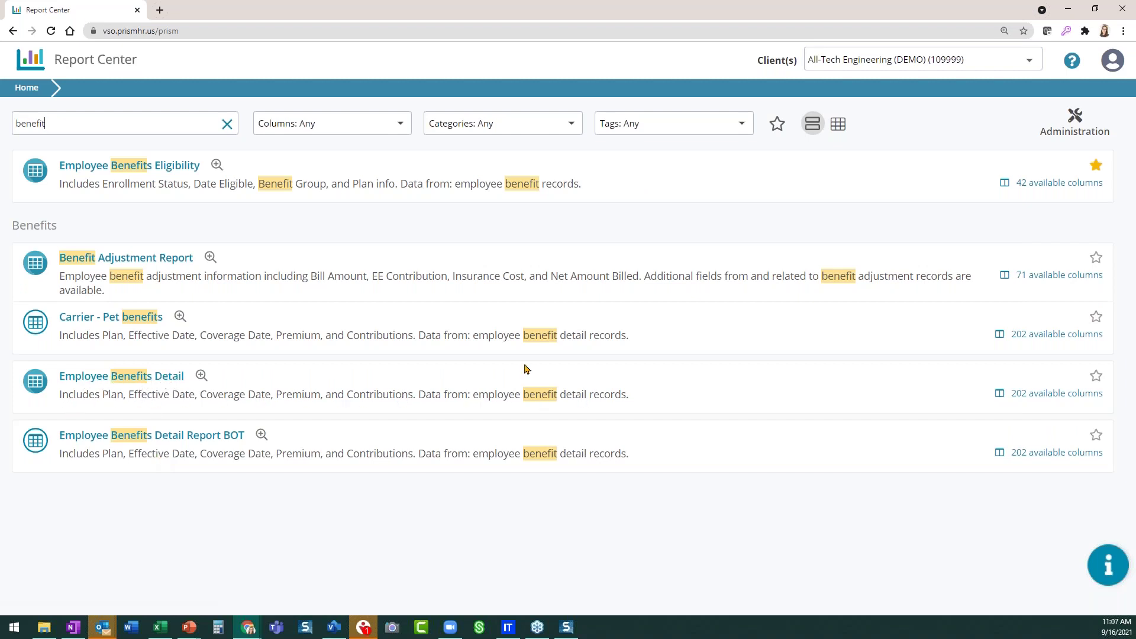
Replace the report search with "payroll" and look through the matching reports.
{"action": "double_click", "coordinate": [69, 125]}
{"action": "type", "text": "payroll"}
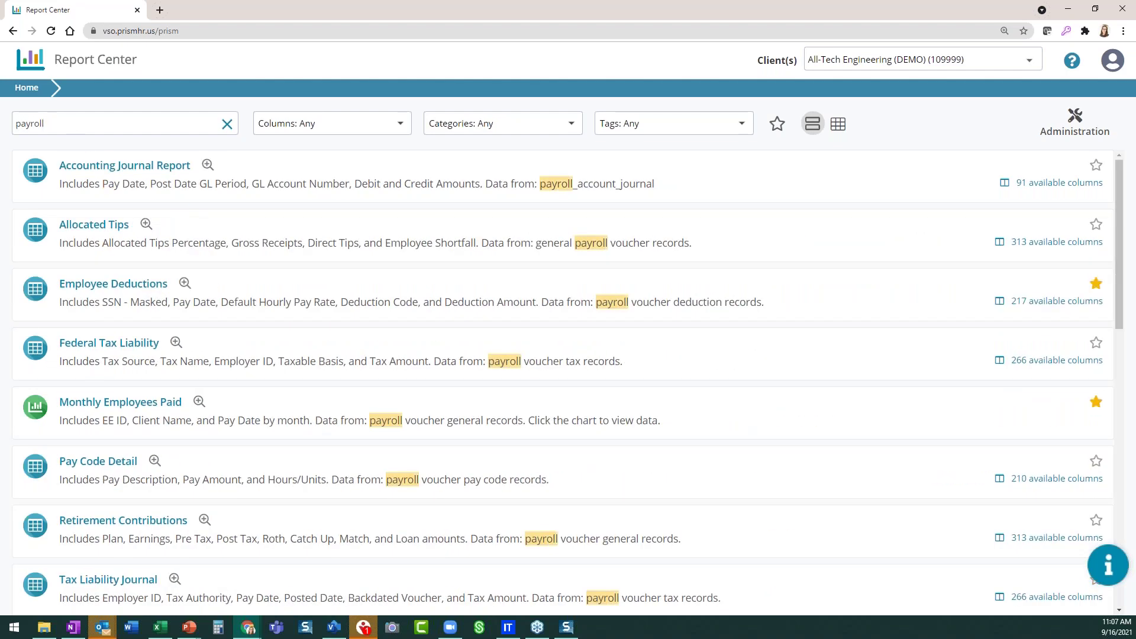
{"action": "scroll", "coordinate": [135, 331], "scroll_direction": "down", "scroll_amount": 14}
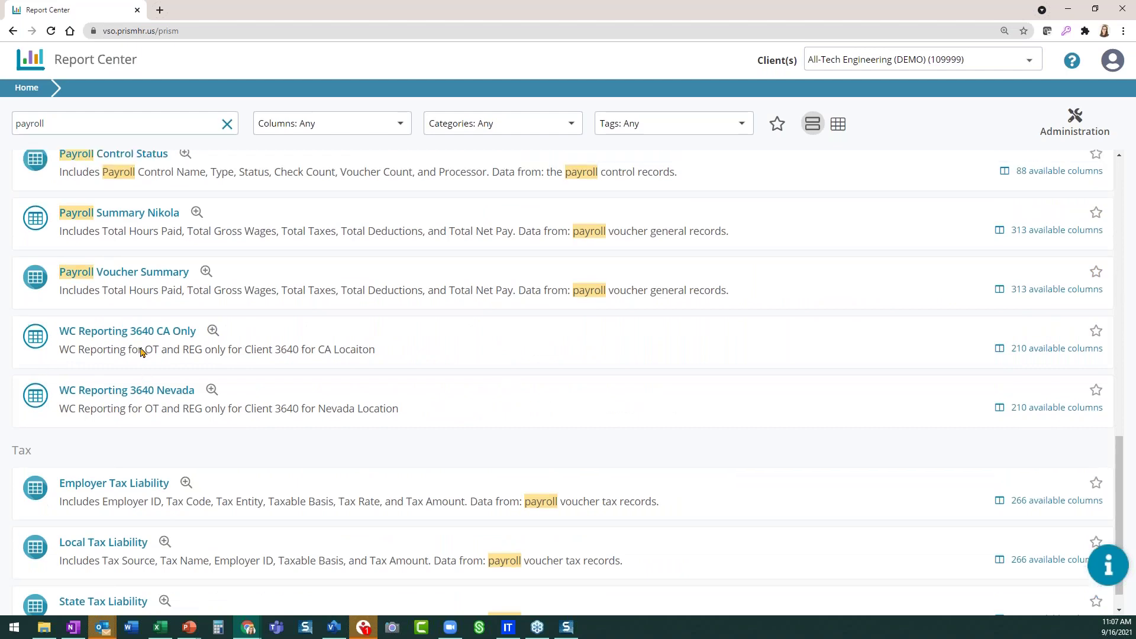
{"action": "scroll", "coordinate": [142, 352], "scroll_direction": "up", "scroll_amount": 12}
Search the reports for "employee", review the matches, and clear the search.
{"action": "double_click", "coordinate": [57, 122]}
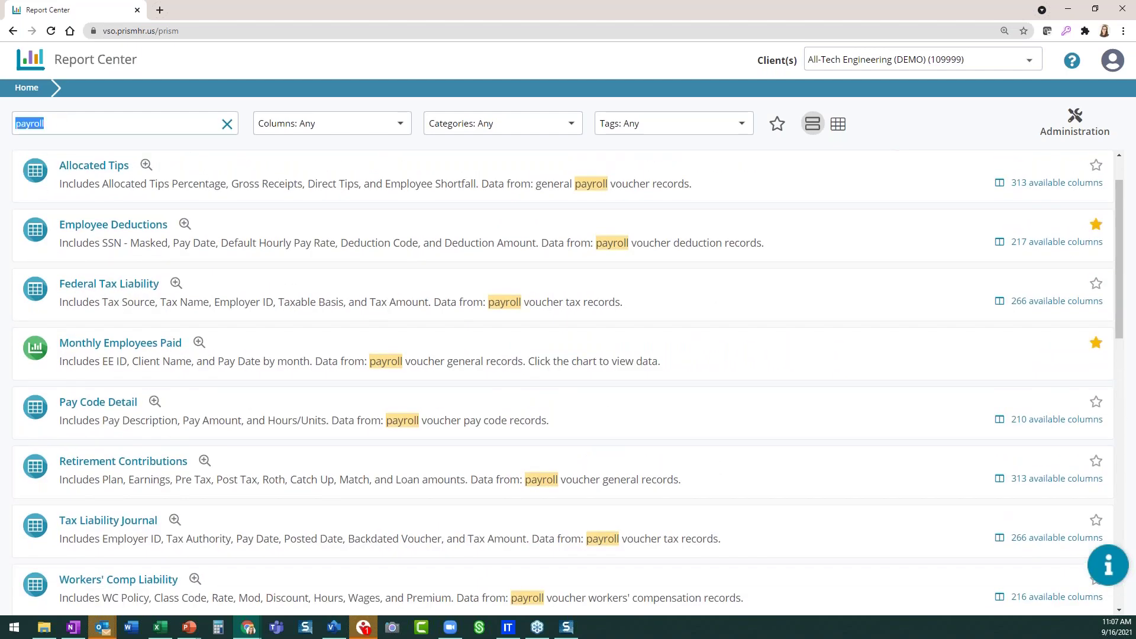
{"action": "type", "text": "employy"}
{"action": "key", "text": "BackSpace"}
{"action": "type", "text": "eee"}
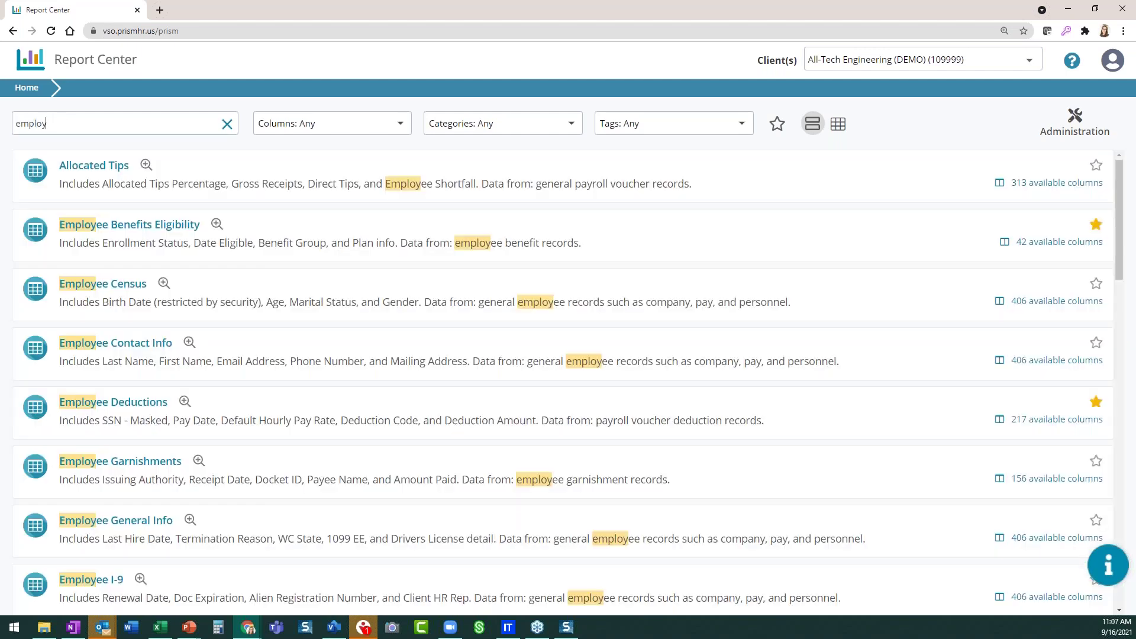
{"action": "key", "text": "BackSpace"}
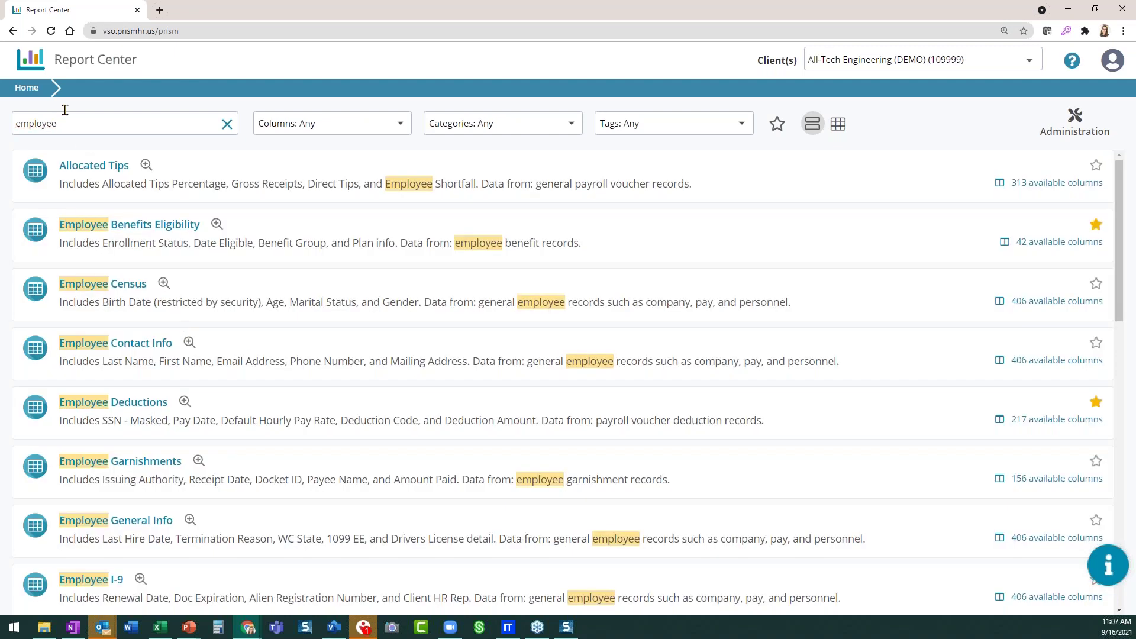
{"action": "scroll", "coordinate": [297, 385], "scroll_direction": "down", "scroll_amount": 6}
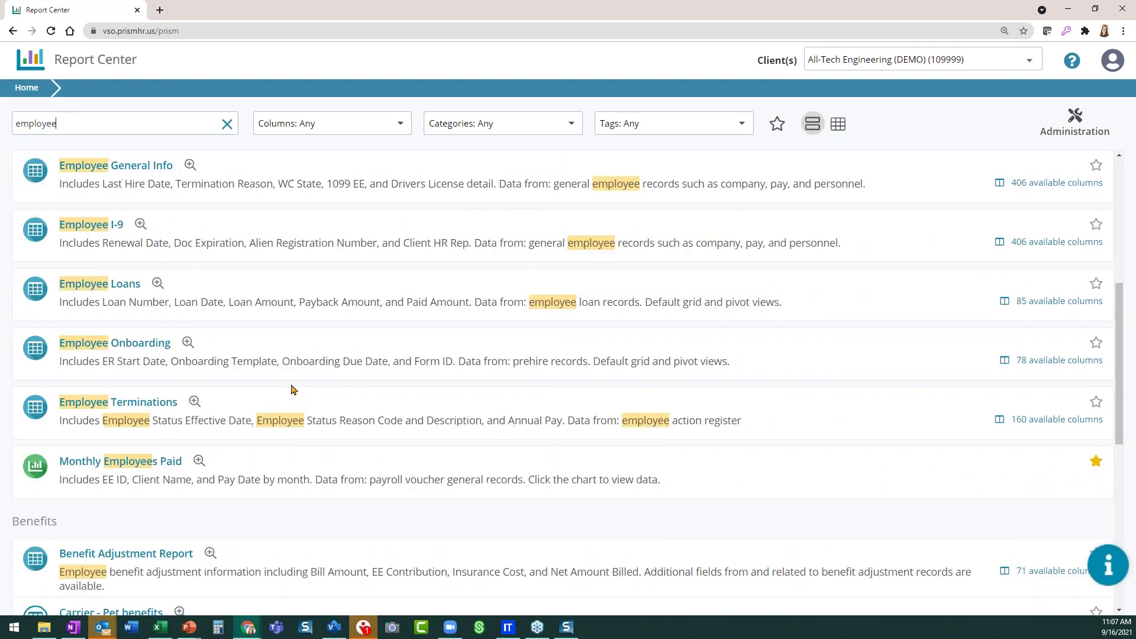
{"action": "scroll", "coordinate": [274, 360], "scroll_direction": "up", "scroll_amount": 5}
{"action": "left_click", "coordinate": [227, 123]}
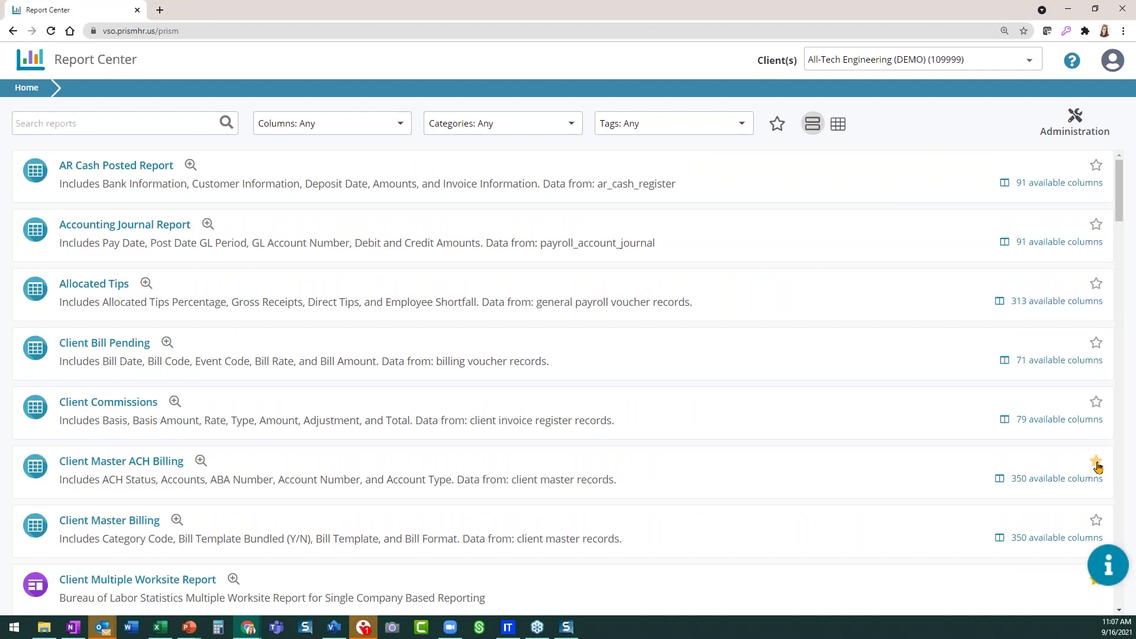
Add the Client Commissions report to the favorites and review it in the favorites-only list.
{"action": "left_click", "coordinate": [1095, 403]}
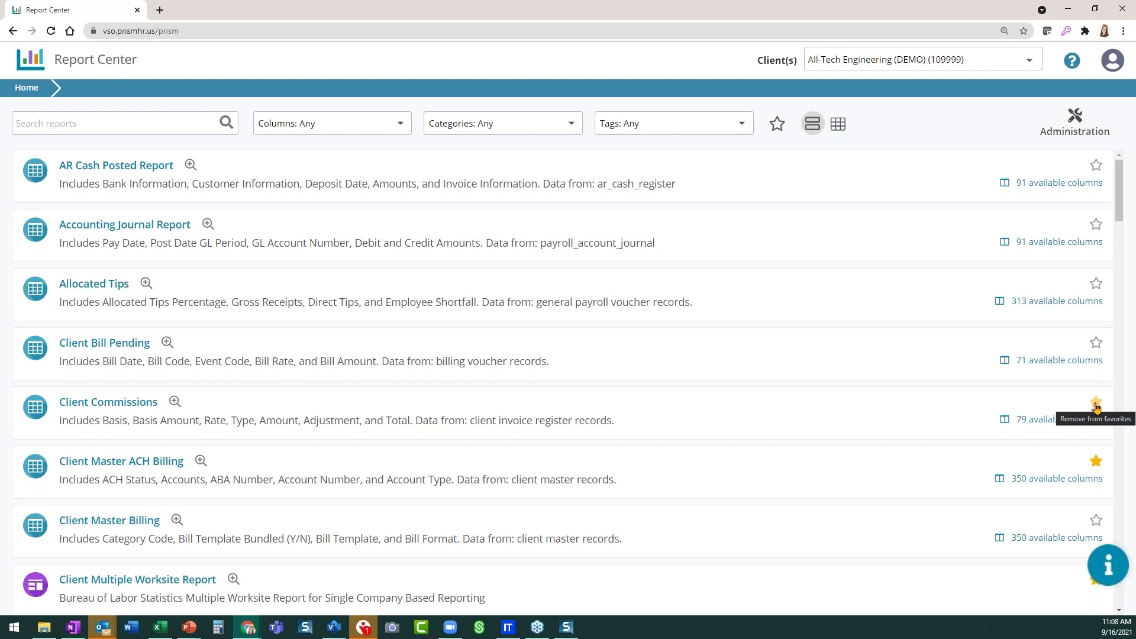
{"action": "left_click", "coordinate": [776, 126]}
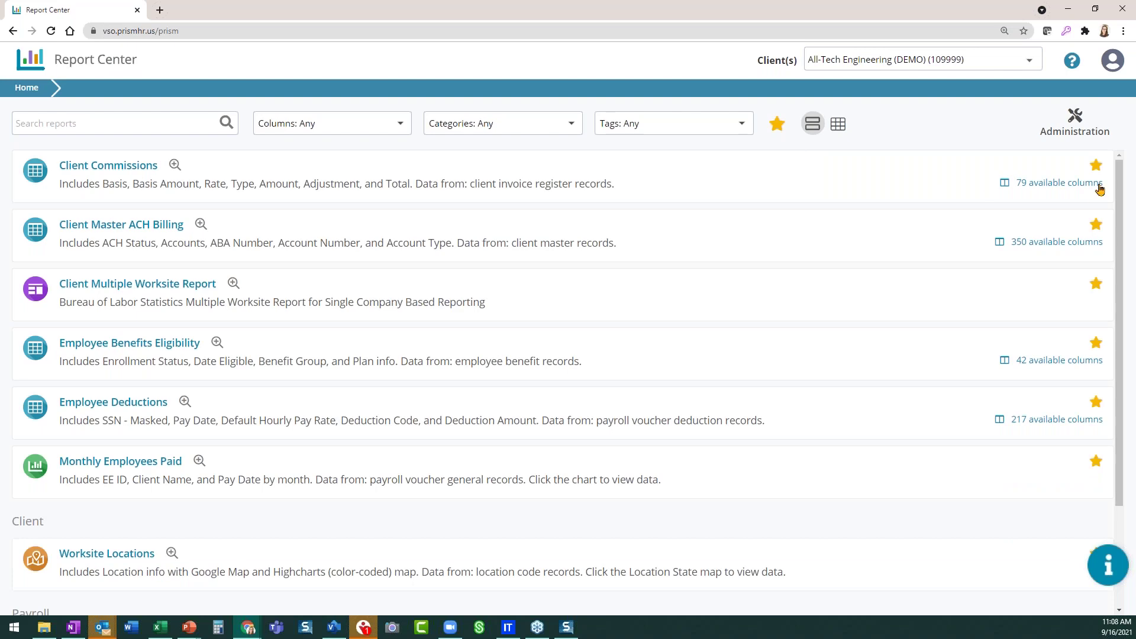
{"action": "scroll", "coordinate": [734, 461], "scroll_direction": "down", "scroll_amount": 2}
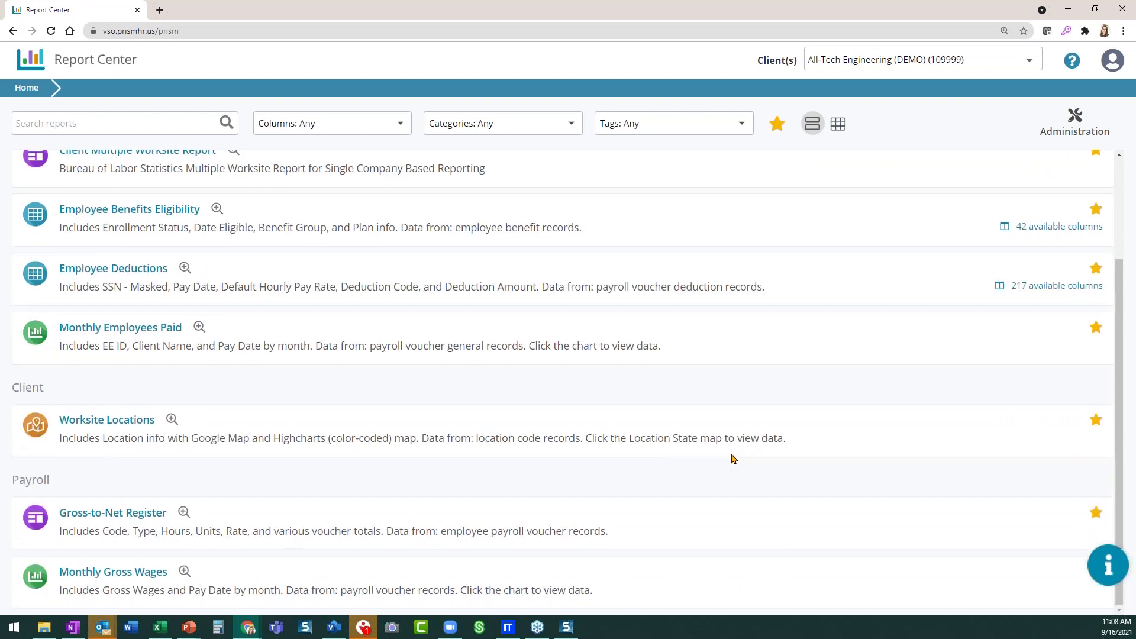
{"action": "scroll", "coordinate": [730, 452], "scroll_direction": "up", "scroll_amount": 2}
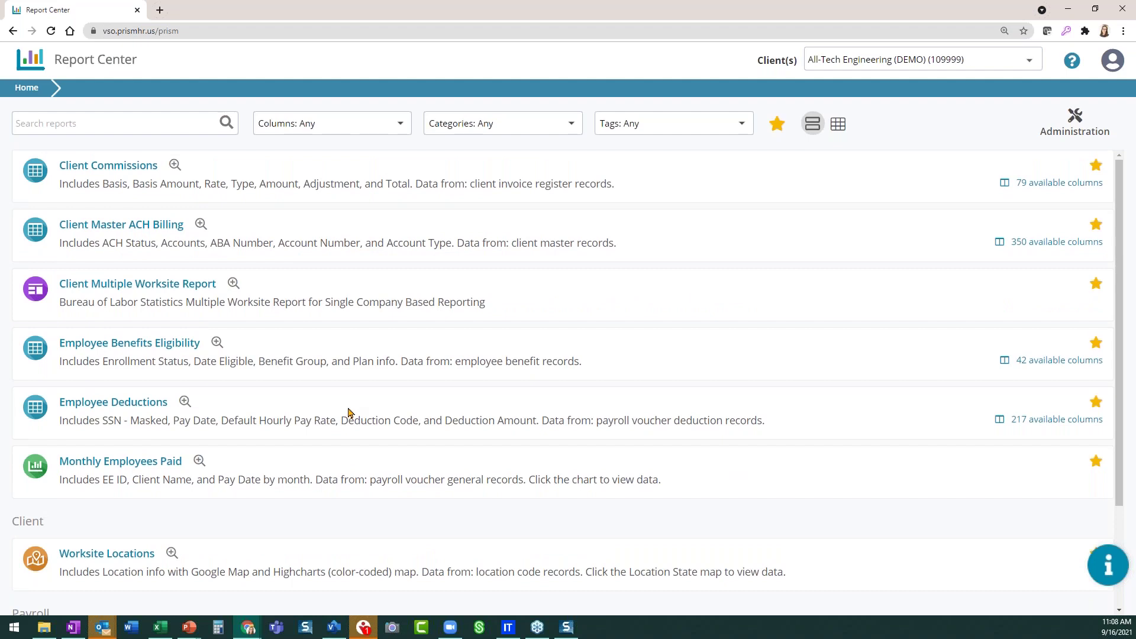
{"action": "left_click", "coordinate": [776, 126]}
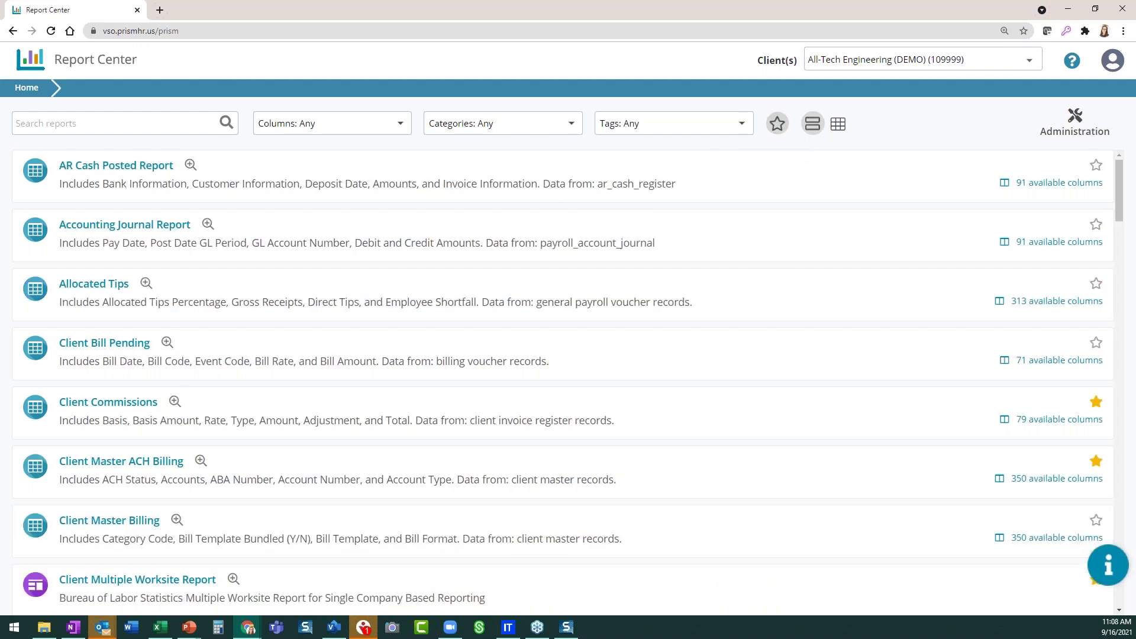
Filter the reports to those containing the EE Last Name column, finding it by searching the column names for "name".
{"action": "left_click", "coordinate": [401, 130]}
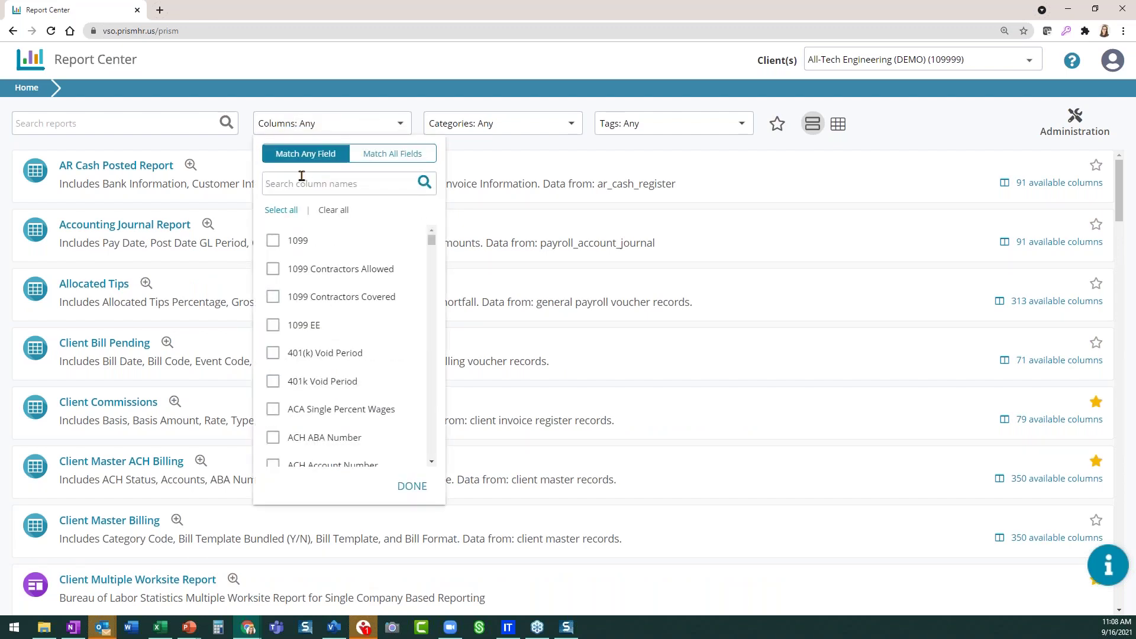
{"action": "type", "text": "name"}
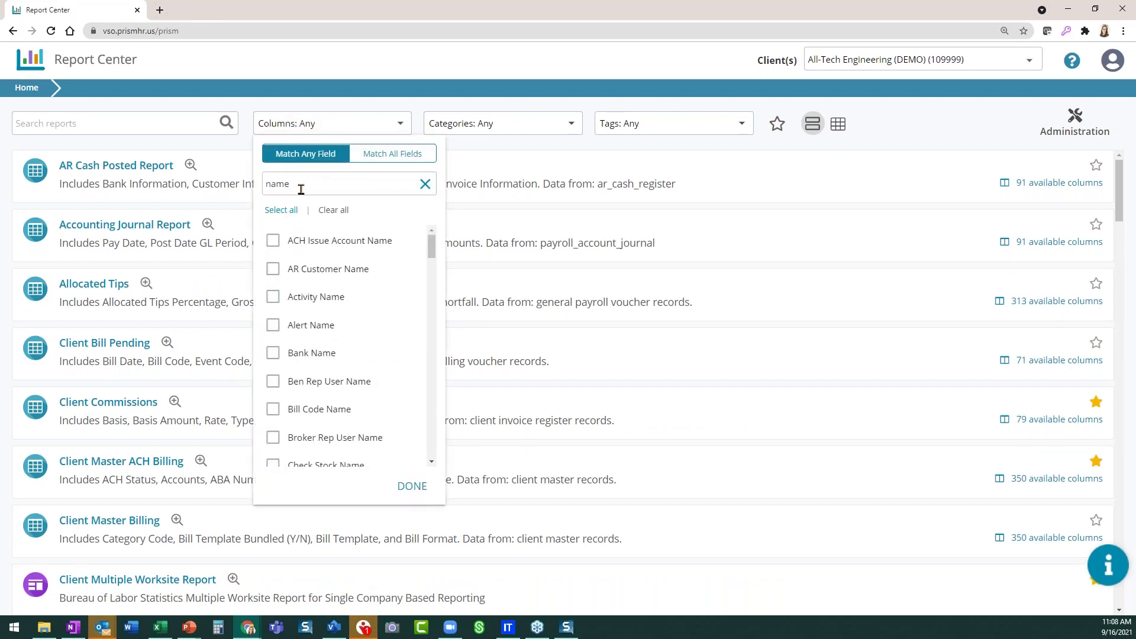
{"action": "scroll", "coordinate": [316, 354], "scroll_direction": "down", "scroll_amount": 2}
{"action": "scroll", "coordinate": [325, 363], "scroll_direction": "down", "scroll_amount": 2}
{"action": "scroll", "coordinate": [326, 363], "scroll_direction": "down", "scroll_amount": 2}
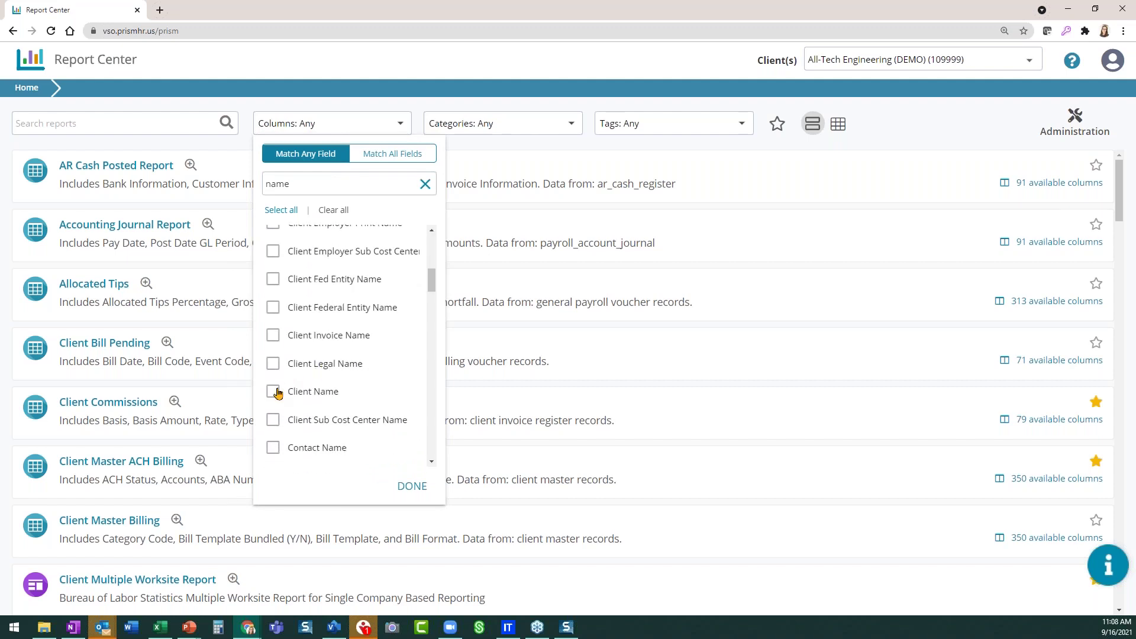
{"action": "scroll", "coordinate": [290, 367], "scroll_direction": "down", "scroll_amount": 2}
{"action": "scroll", "coordinate": [287, 370], "scroll_direction": "down", "scroll_amount": 2}
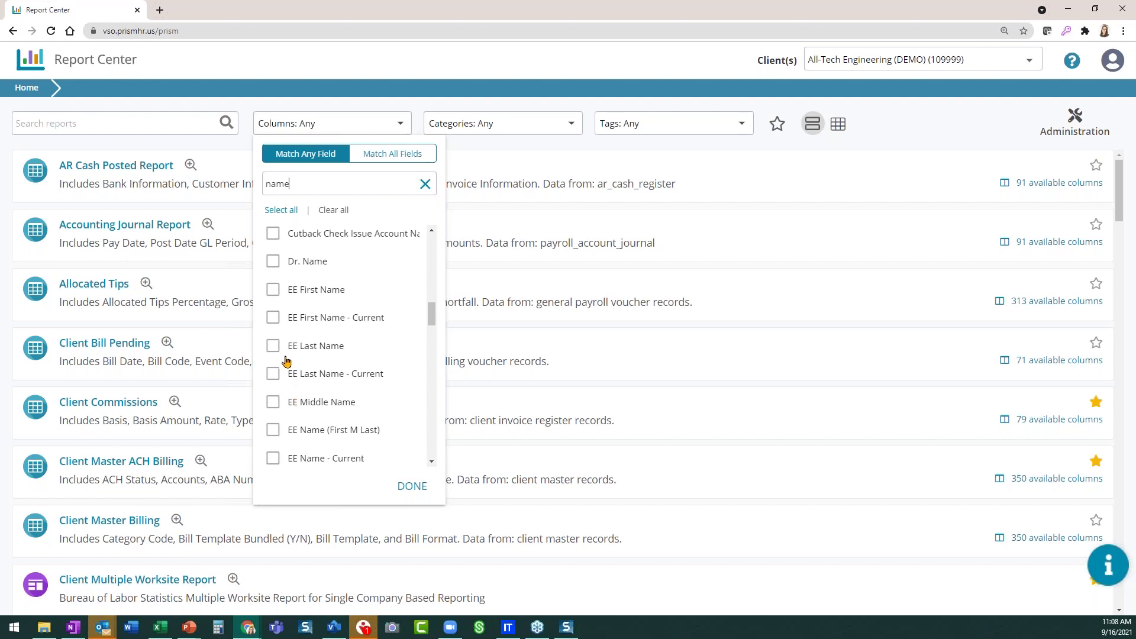
{"action": "left_click", "coordinate": [274, 345]}
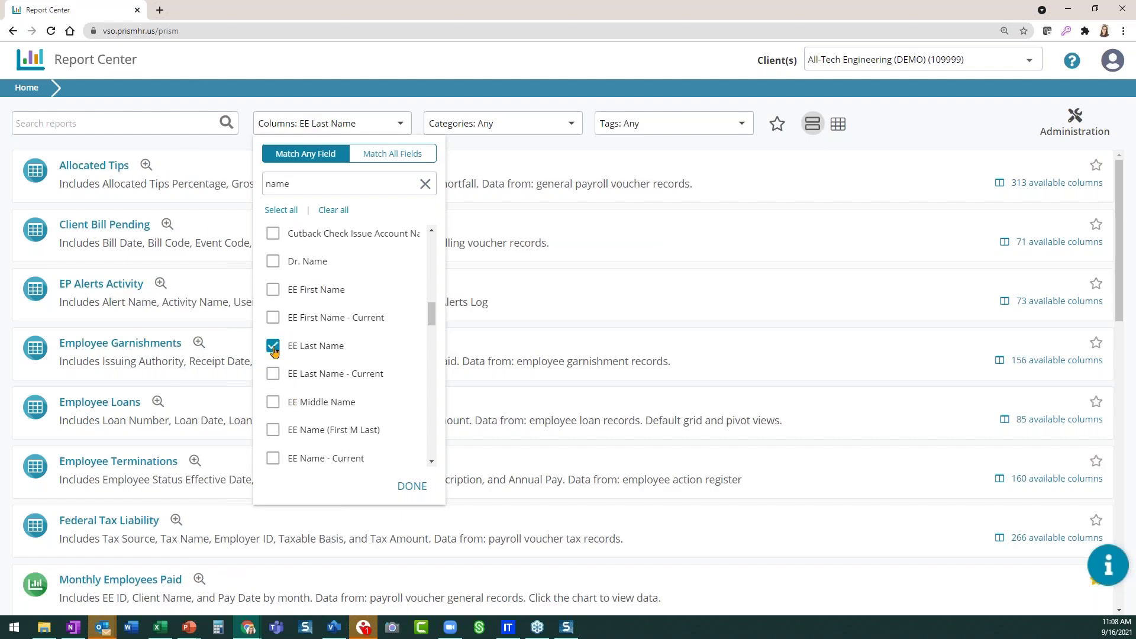
{"action": "left_click", "coordinate": [412, 486]}
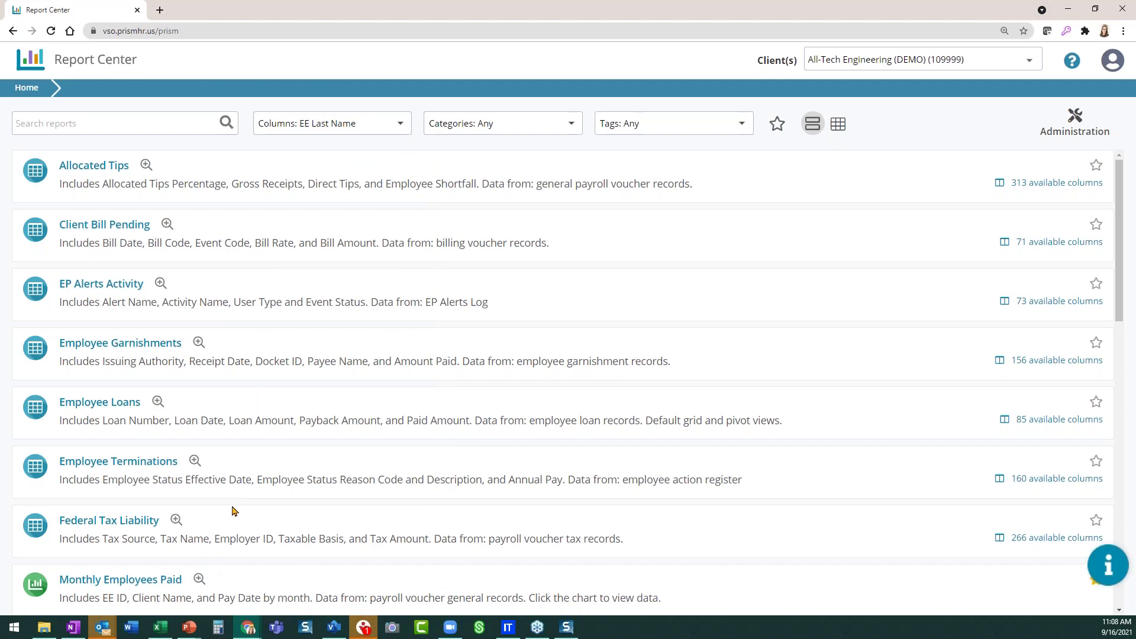
{"action": "scroll", "coordinate": [233, 509], "scroll_direction": "down", "scroll_amount": 8}
{"action": "scroll", "coordinate": [223, 472], "scroll_direction": "up", "scroll_amount": 8}
View the clients available for selection, keeping the current client.
{"action": "left_click", "coordinate": [1023, 66]}
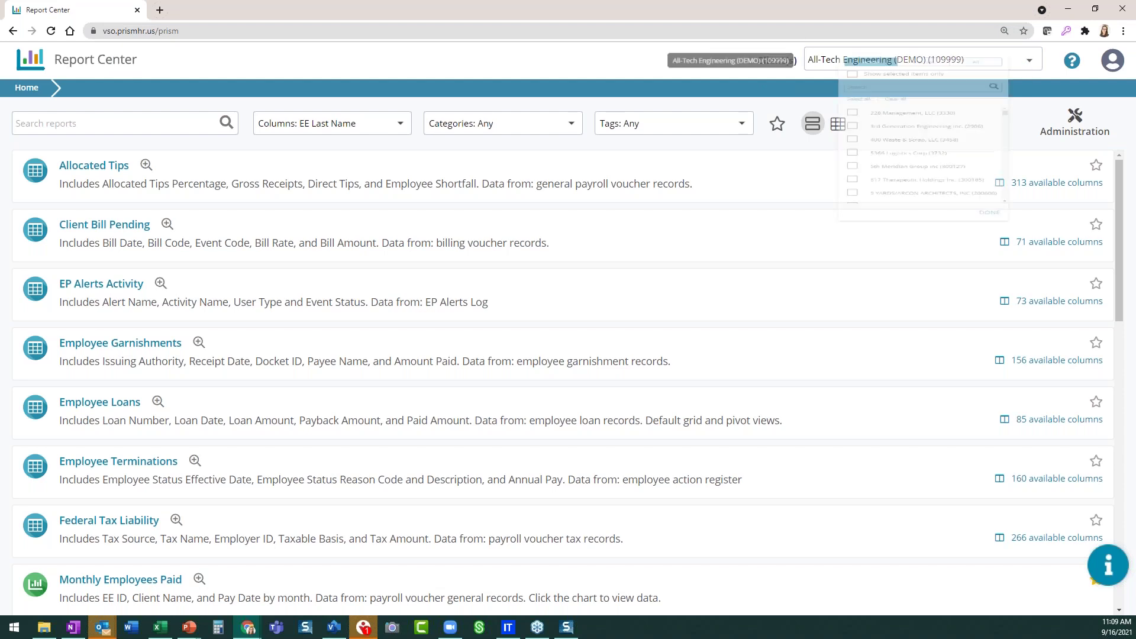
{"action": "left_click", "coordinate": [864, 64]}
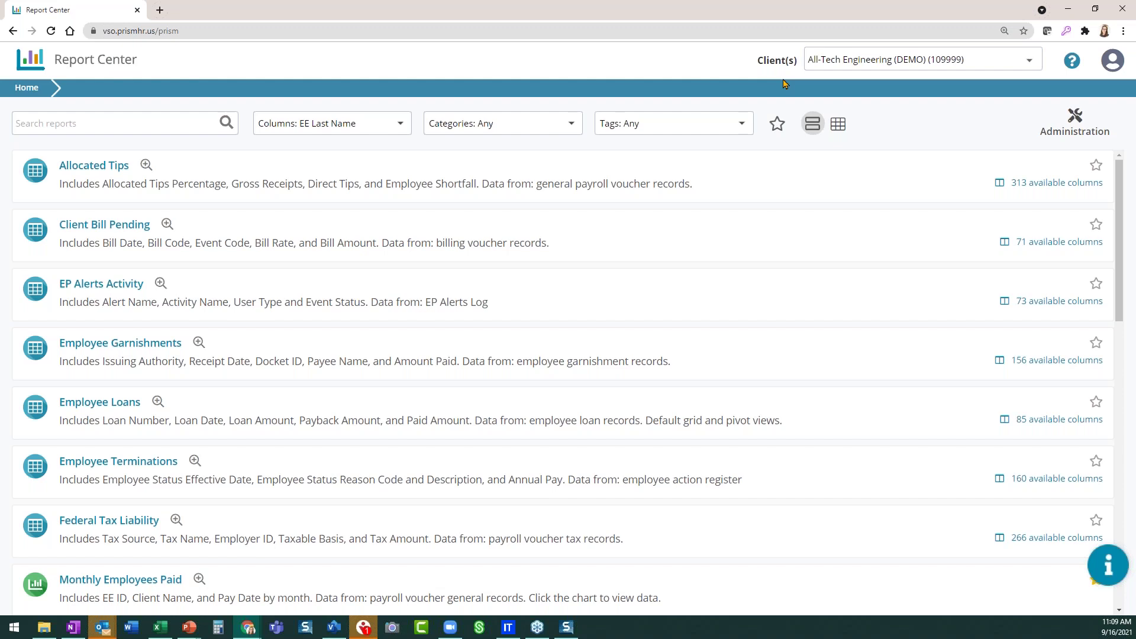
Open the Report Center help and search it for "pivot", looking through the matching topics.
{"action": "left_click", "coordinate": [1072, 62]}
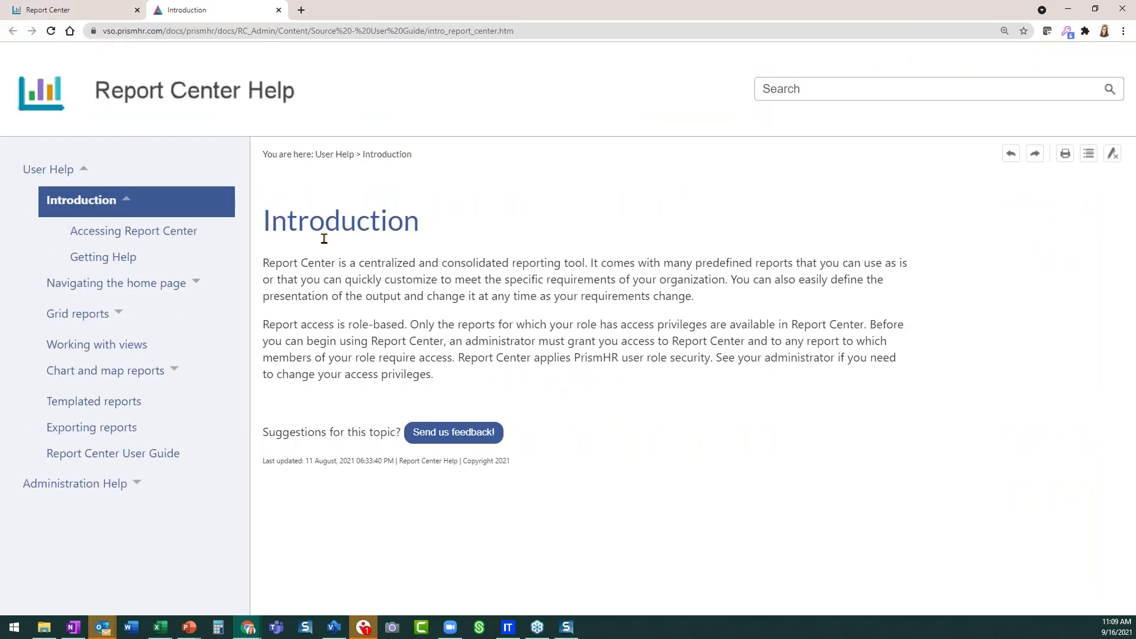
{"action": "left_click", "coordinate": [792, 92]}
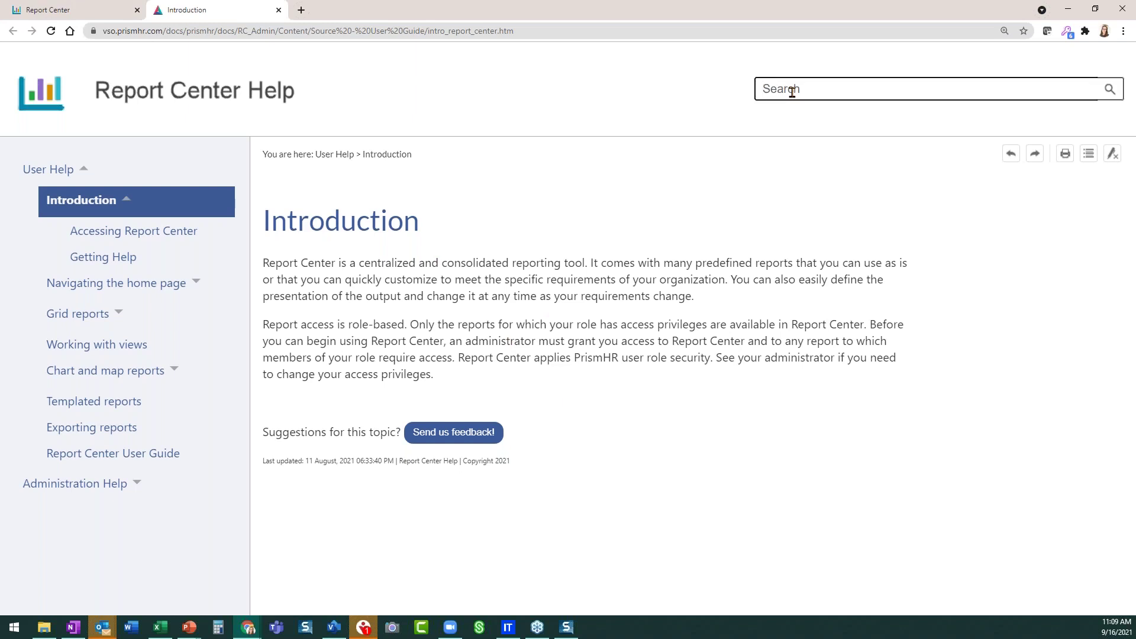
{"action": "type", "text": "piv"}
{"action": "key", "text": "Return"}
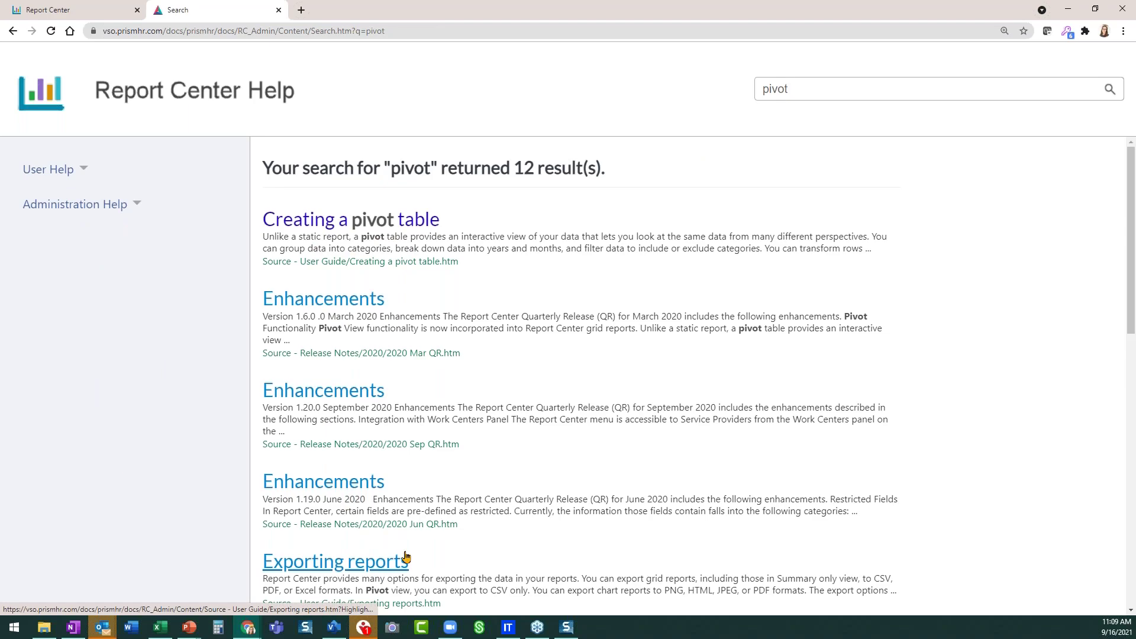
{"action": "scroll", "coordinate": [406, 545], "scroll_direction": "down", "scroll_amount": 6}
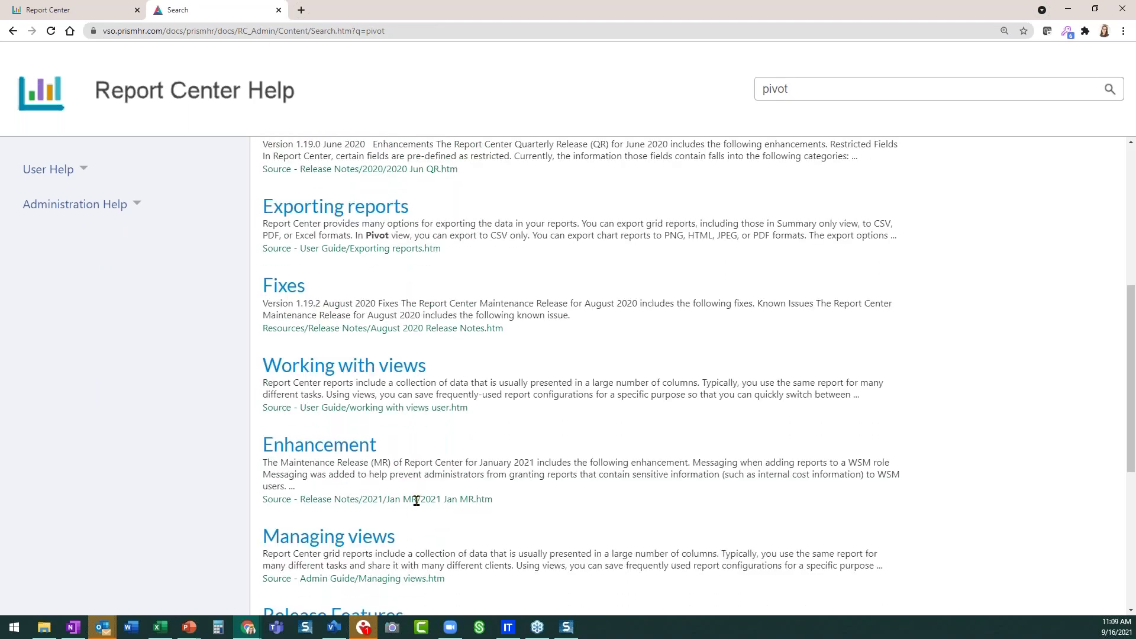
{"action": "scroll", "coordinate": [414, 499], "scroll_direction": "down", "scroll_amount": 2}
{"action": "scroll", "coordinate": [436, 456], "scroll_direction": "up", "scroll_amount": 8}
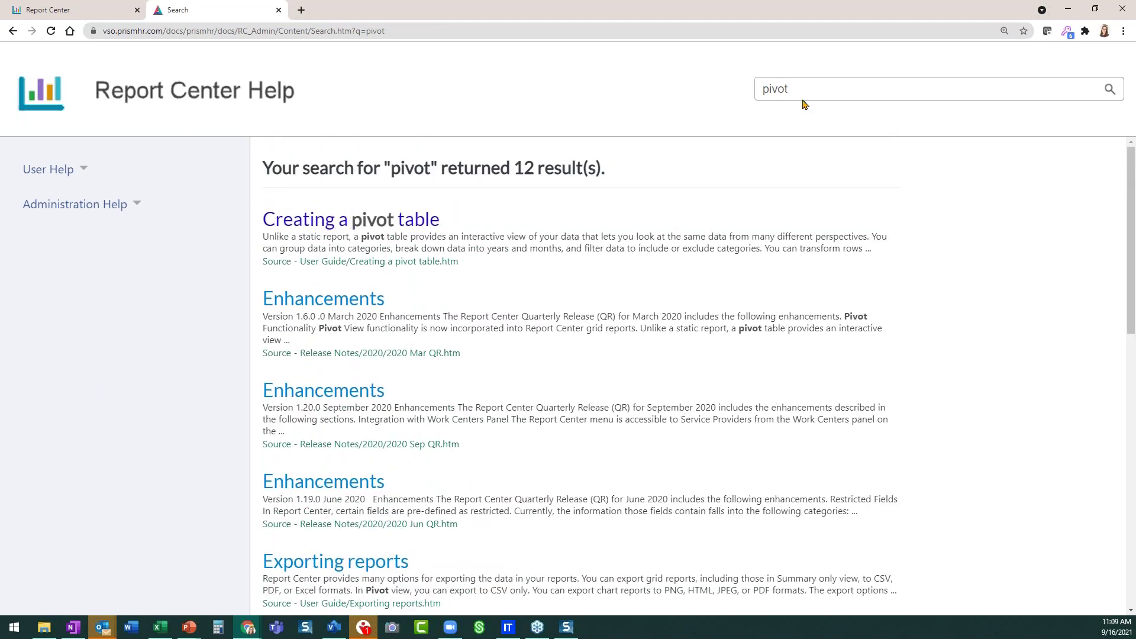
Back in Report Center, view the Resource Center's feedback survey form and close it without submitting anything.
{"action": "left_click", "coordinate": [69, 11]}
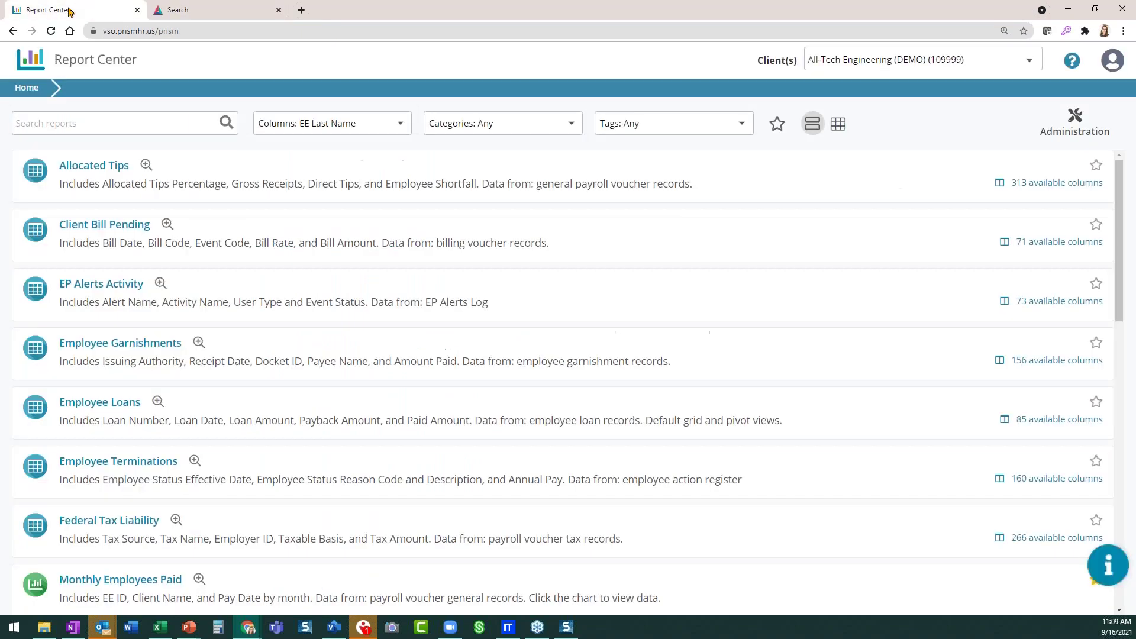
{"action": "left_click", "coordinate": [1108, 568]}
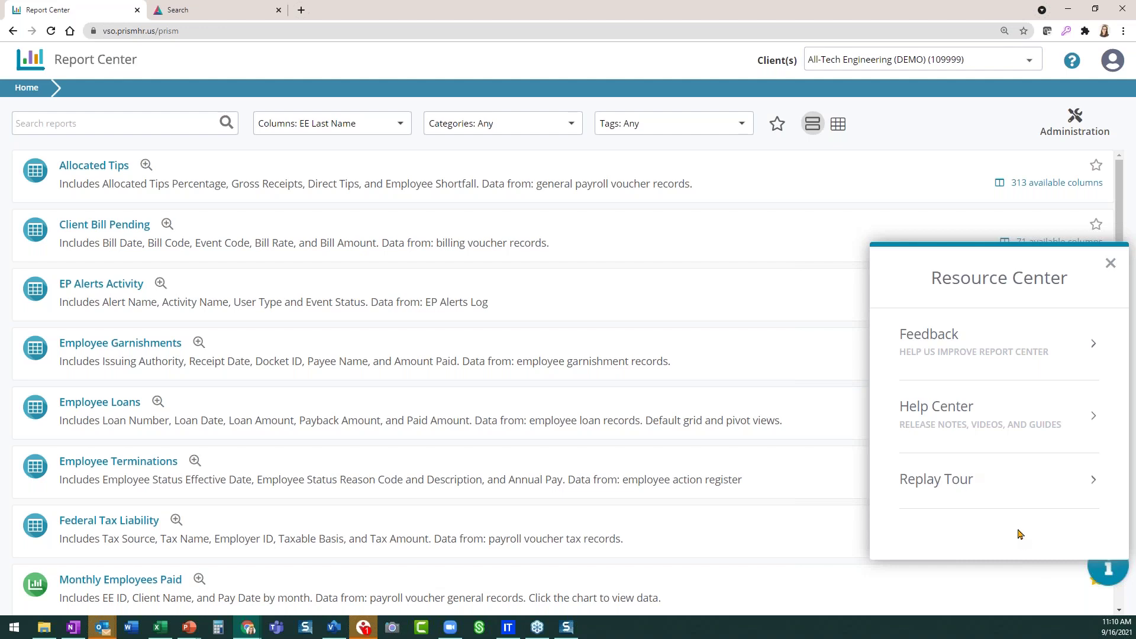
{"action": "left_click", "coordinate": [925, 342]}
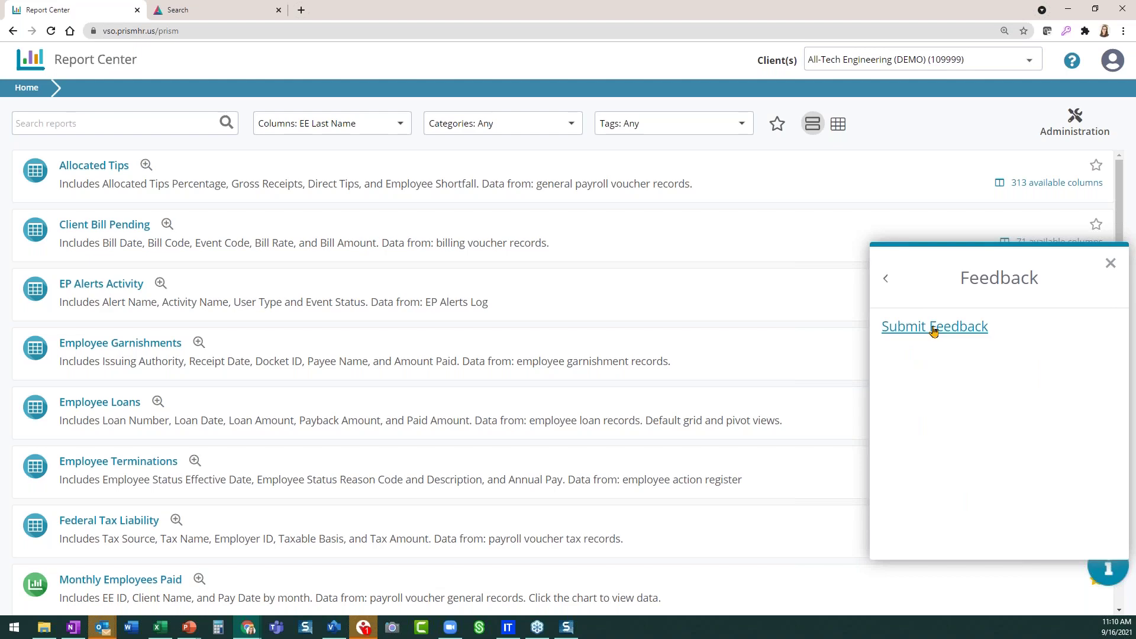
{"action": "left_click", "coordinate": [462, 350]}
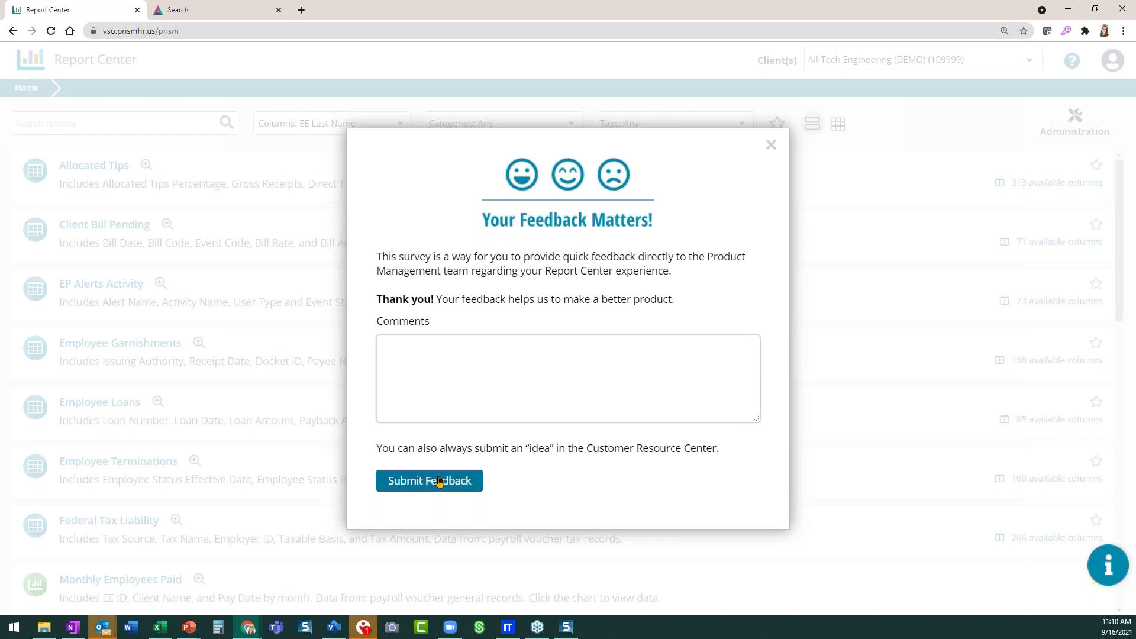
{"action": "left_click", "coordinate": [770, 146]}
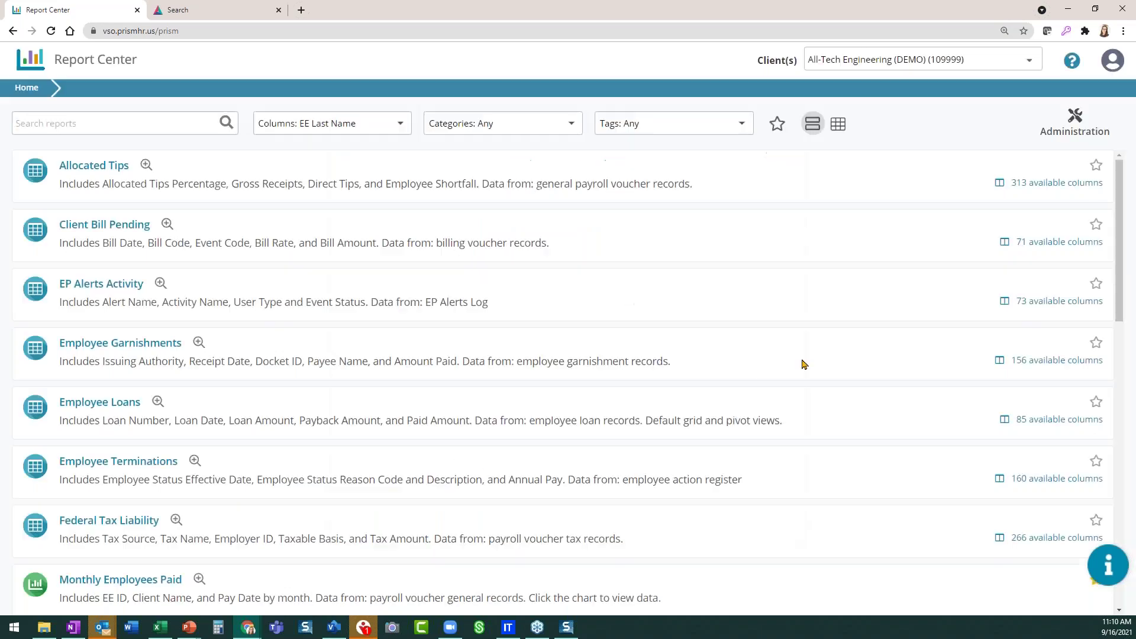
Open the Videos & Guides page from the Resource Center's Help Center.
{"action": "left_click", "coordinate": [1106, 565]}
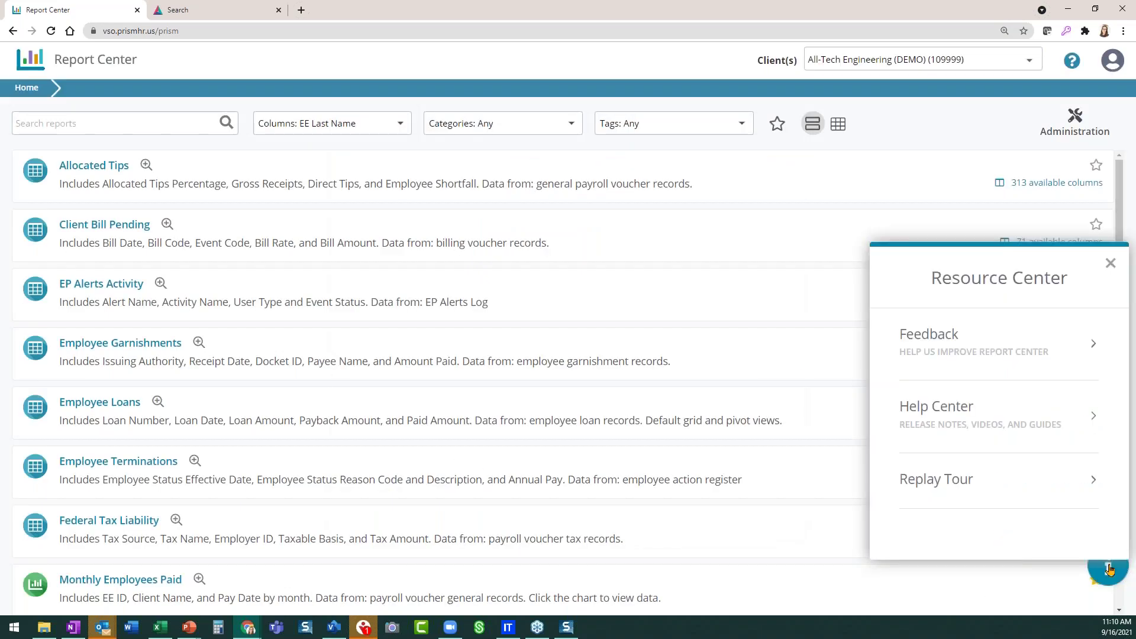
{"action": "left_click", "coordinate": [955, 417]}
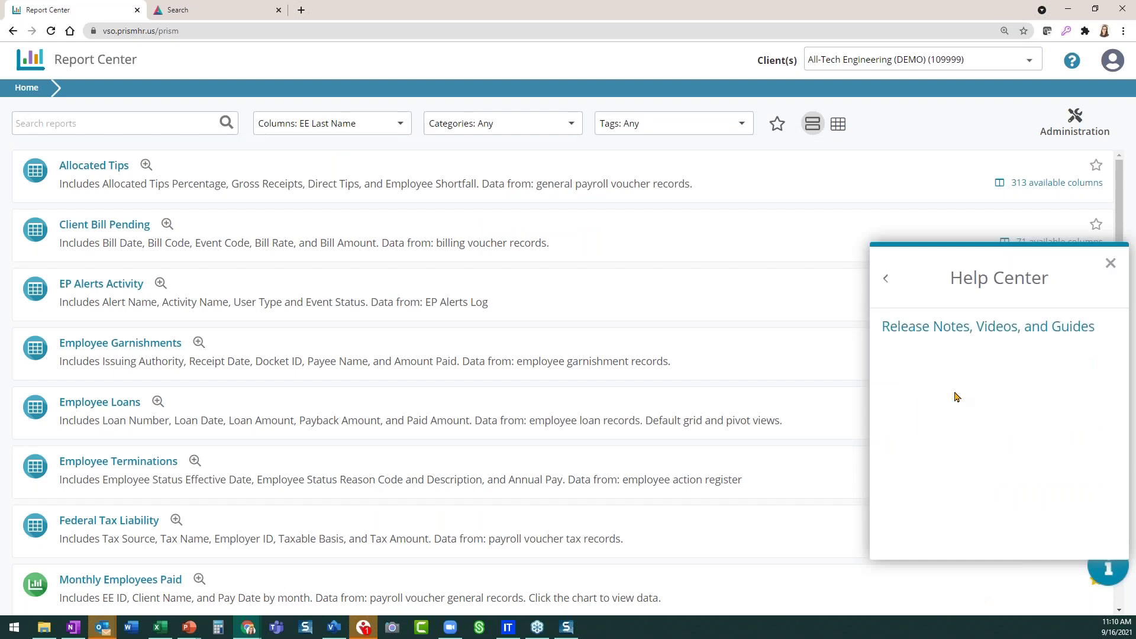
{"action": "left_click", "coordinate": [956, 327]}
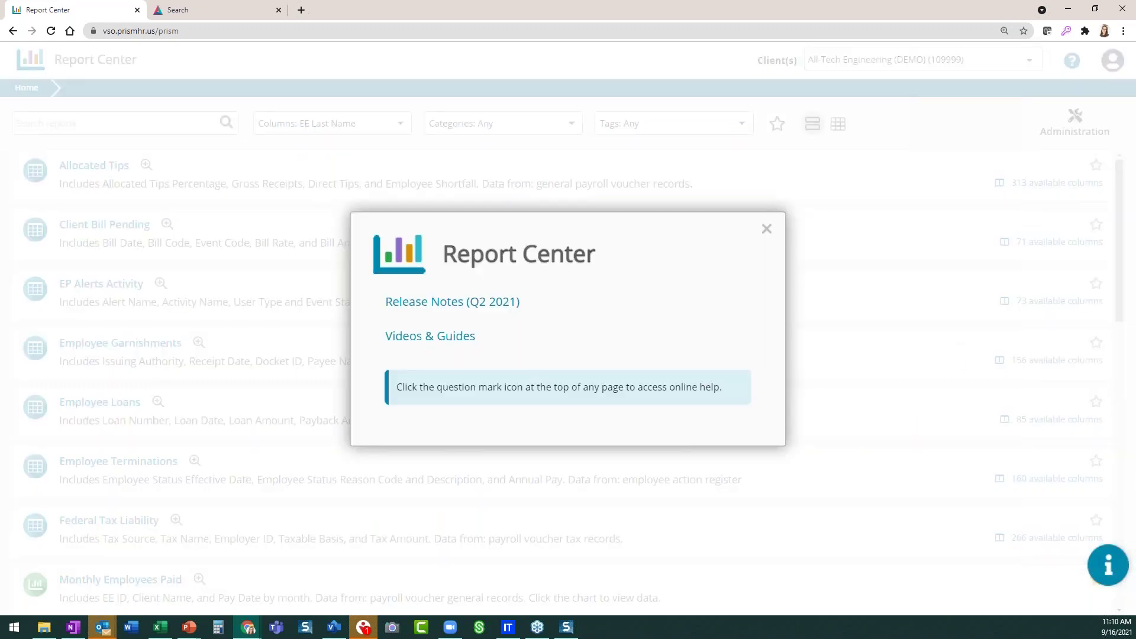
{"action": "left_click", "coordinate": [443, 337]}
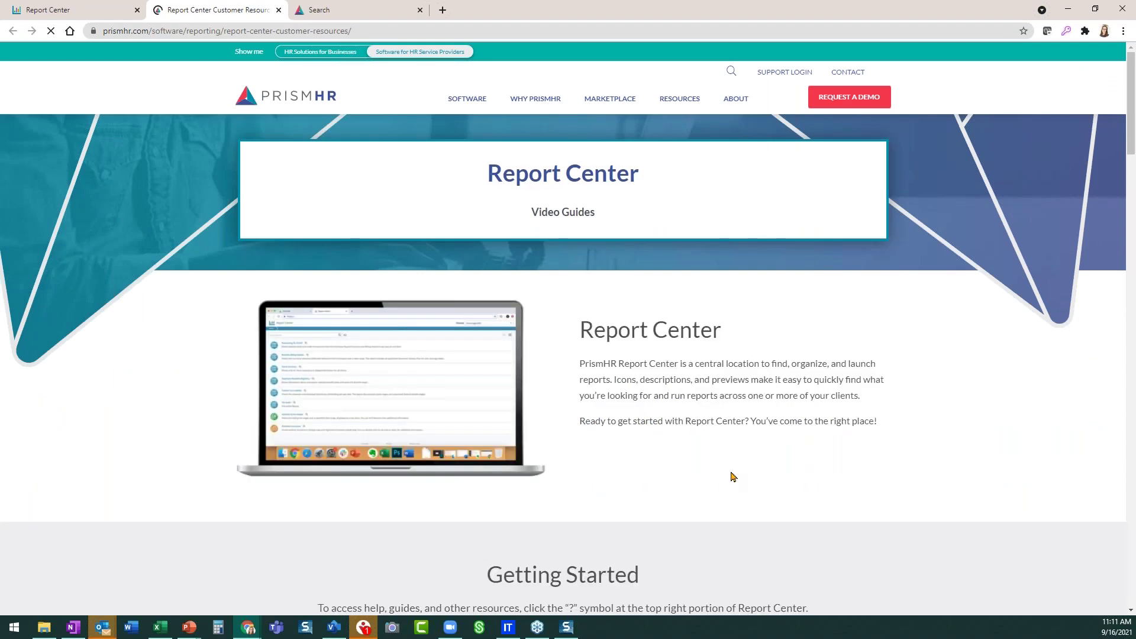
Look through the Report Center video guides page, covering the new videos, the full overview video and the video snippets.
{"action": "scroll", "coordinate": [732, 477], "scroll_direction": "down", "scroll_amount": 10}
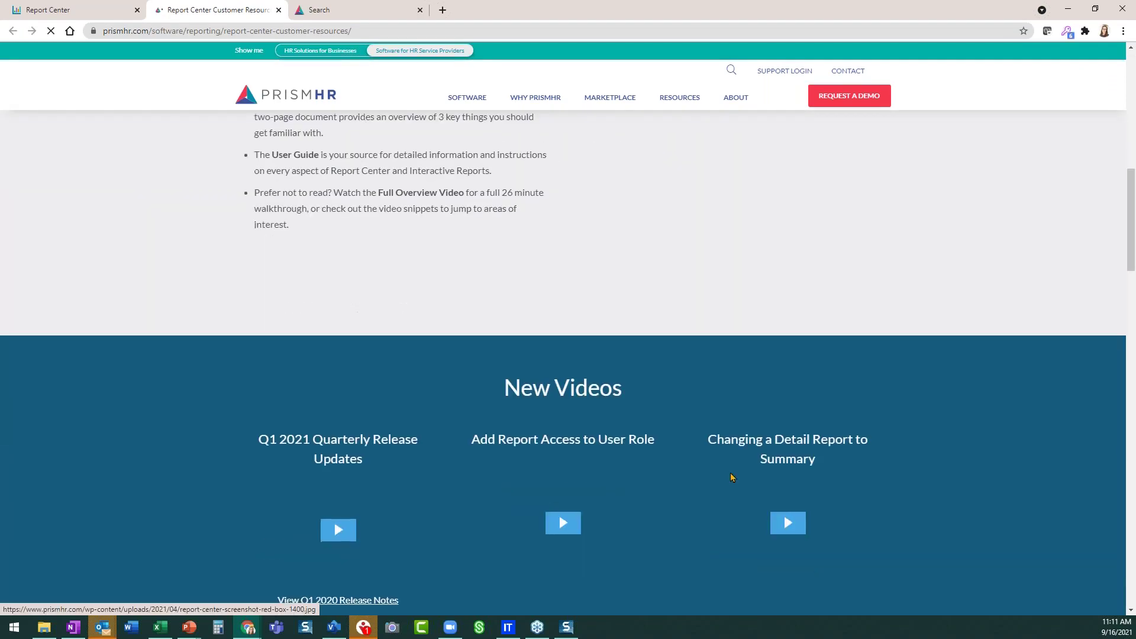
{"action": "scroll", "coordinate": [732, 477], "scroll_direction": "down", "scroll_amount": 8}
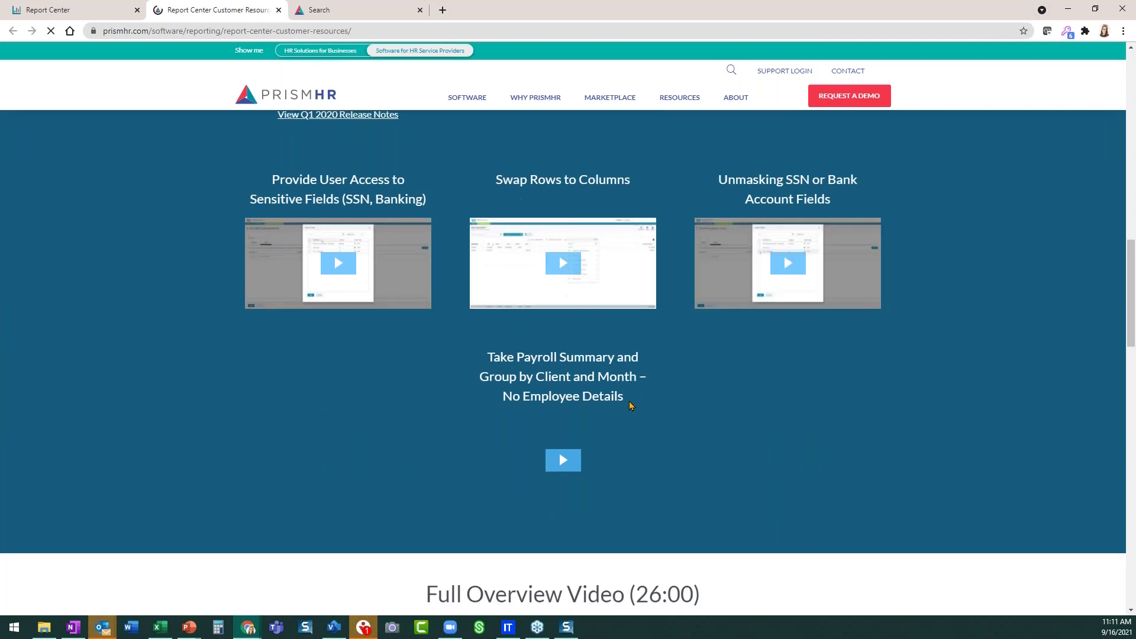
{"action": "scroll", "coordinate": [630, 405], "scroll_direction": "up", "scroll_amount": 4}
{"action": "mouse_move", "coordinate": [330, 253]}
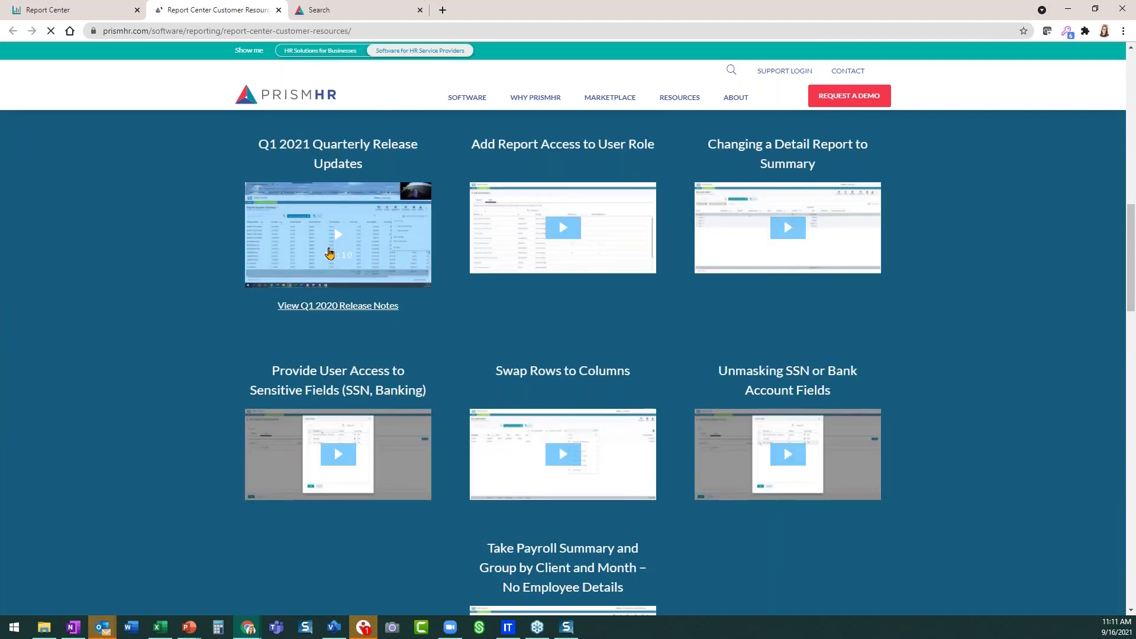
{"action": "scroll", "coordinate": [367, 307], "scroll_direction": "down", "scroll_amount": 2}
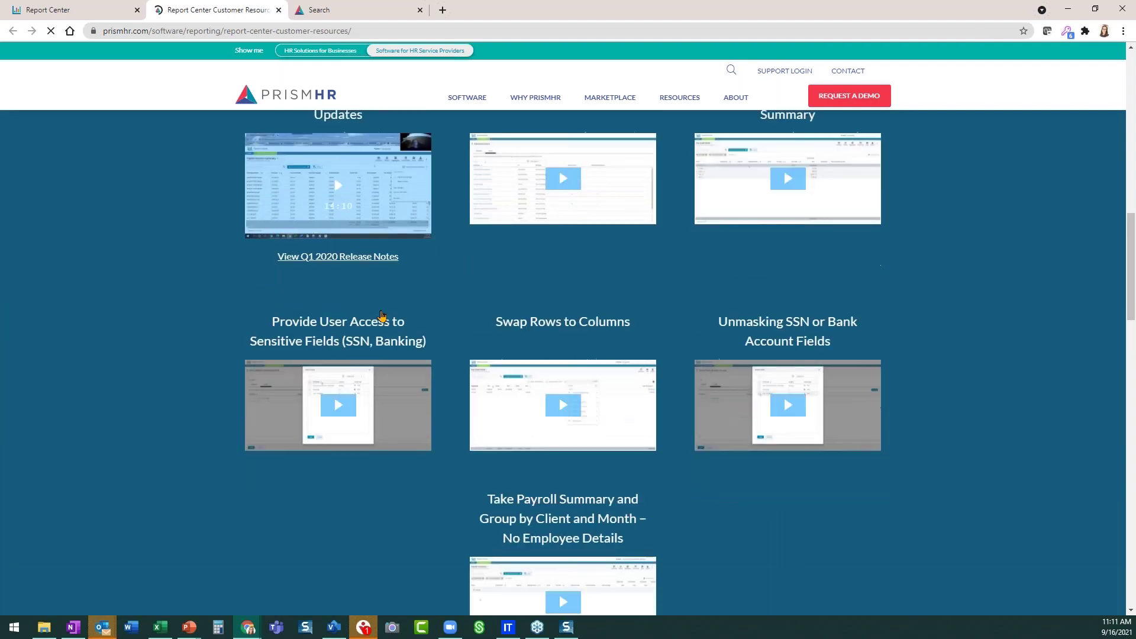
{"action": "scroll", "coordinate": [382, 315], "scroll_direction": "down", "scroll_amount": 14}
{"action": "scroll", "coordinate": [495, 286], "scroll_direction": "up", "scroll_amount": 3}
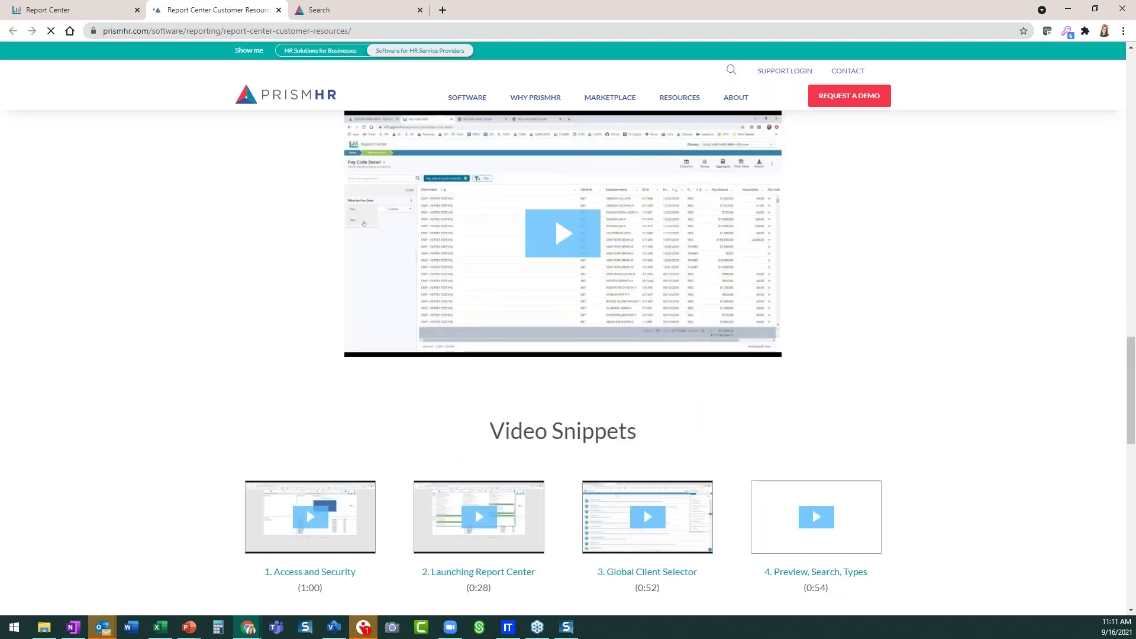
{"action": "scroll", "coordinate": [537, 337], "scroll_direction": "up", "scroll_amount": 2}
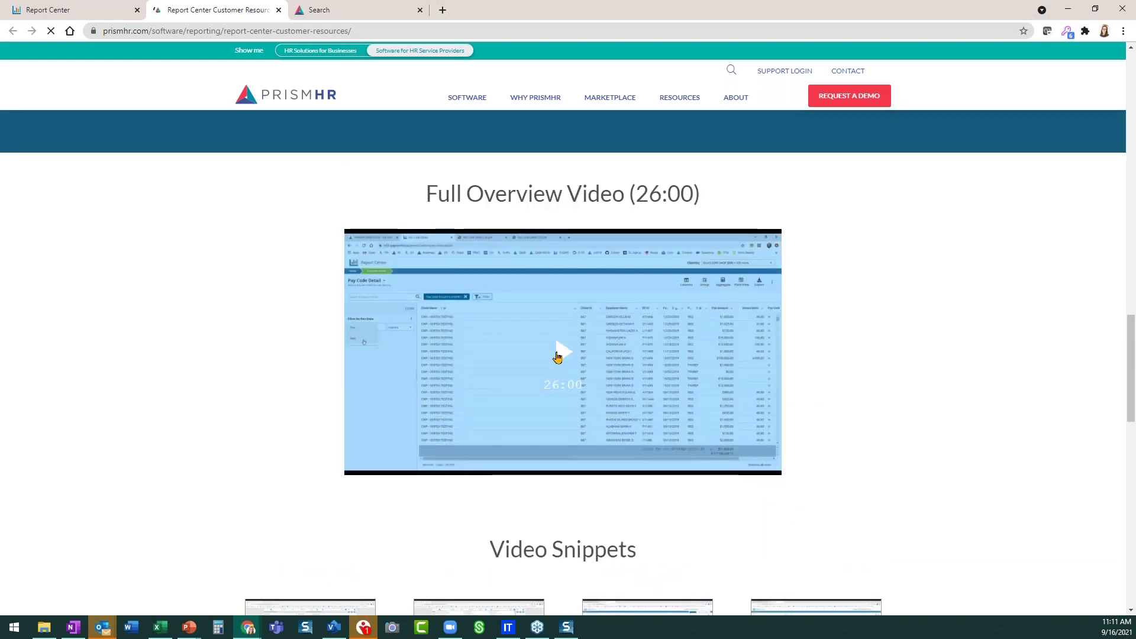
{"action": "scroll", "coordinate": [568, 373], "scroll_direction": "down", "scroll_amount": 6}
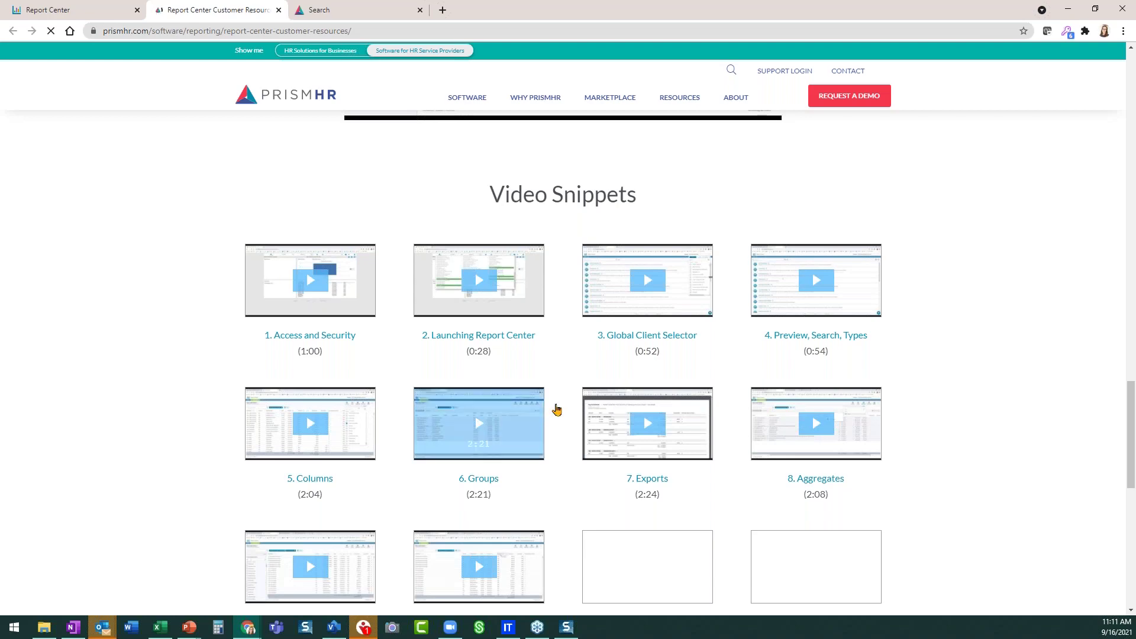
{"action": "scroll", "coordinate": [544, 420], "scroll_direction": "down", "scroll_amount": 6}
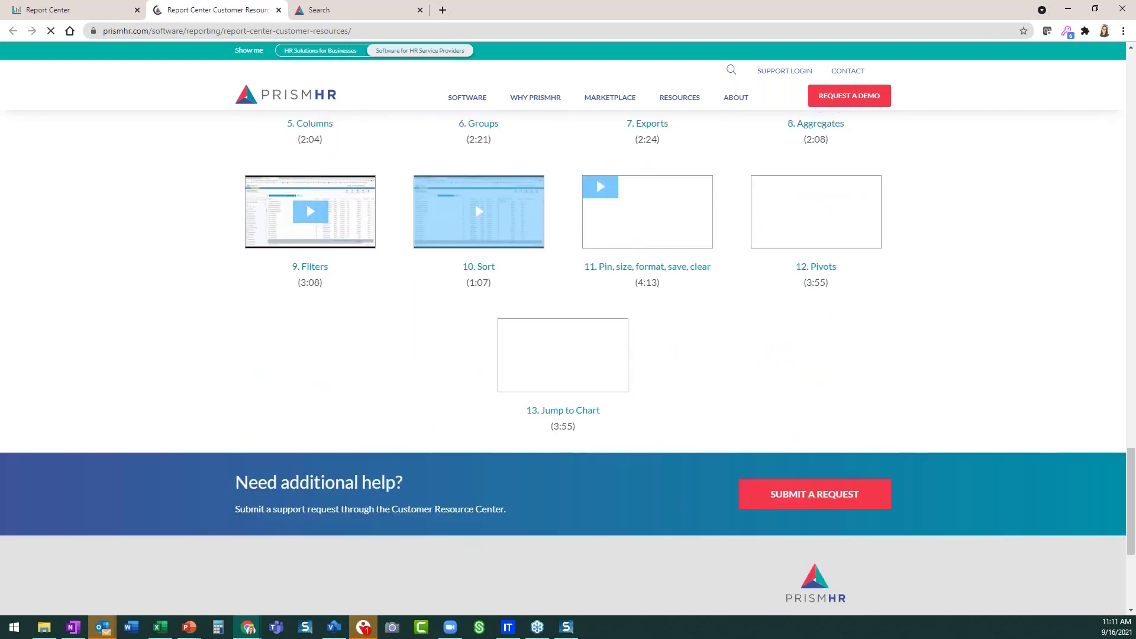
{"action": "scroll", "coordinate": [568, 355], "scroll_direction": "up", "scroll_amount": 10}
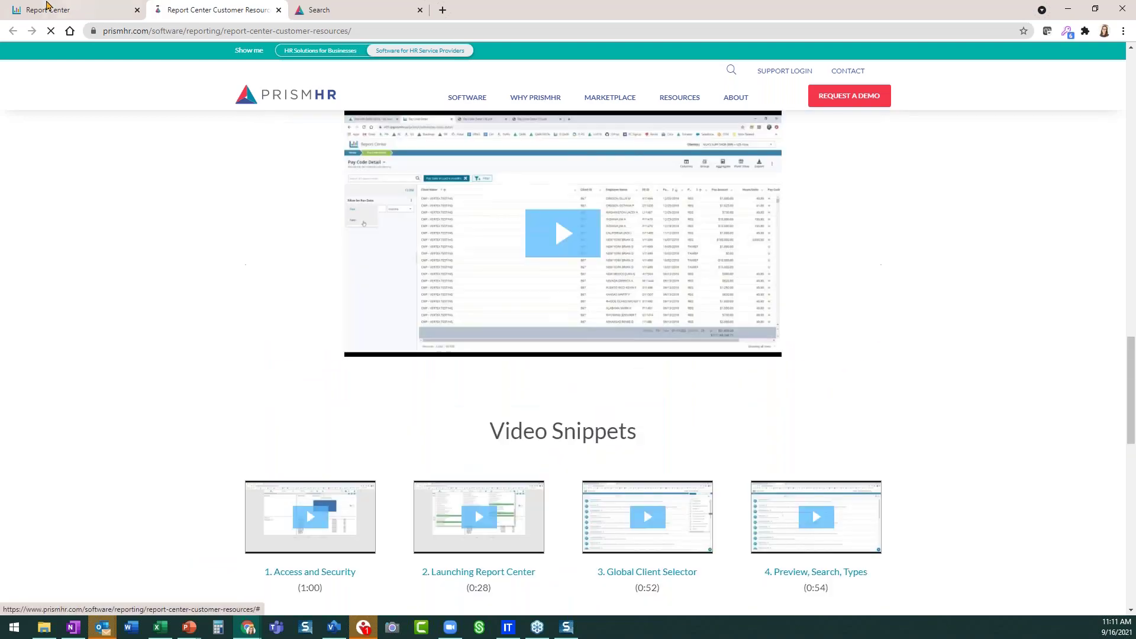
Back in Report Center, close the release notes and guides window, then view the Resource Center's options and close it.
{"action": "left_click", "coordinate": [45, 6]}
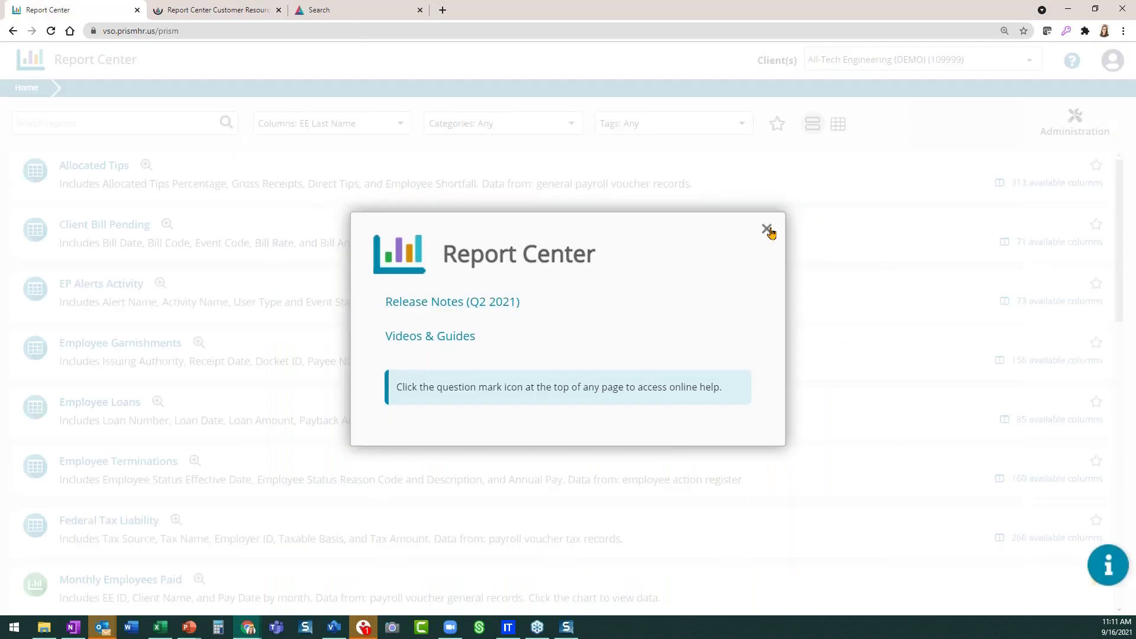
{"action": "left_click", "coordinate": [769, 231]}
{"action": "left_click", "coordinate": [1108, 565]}
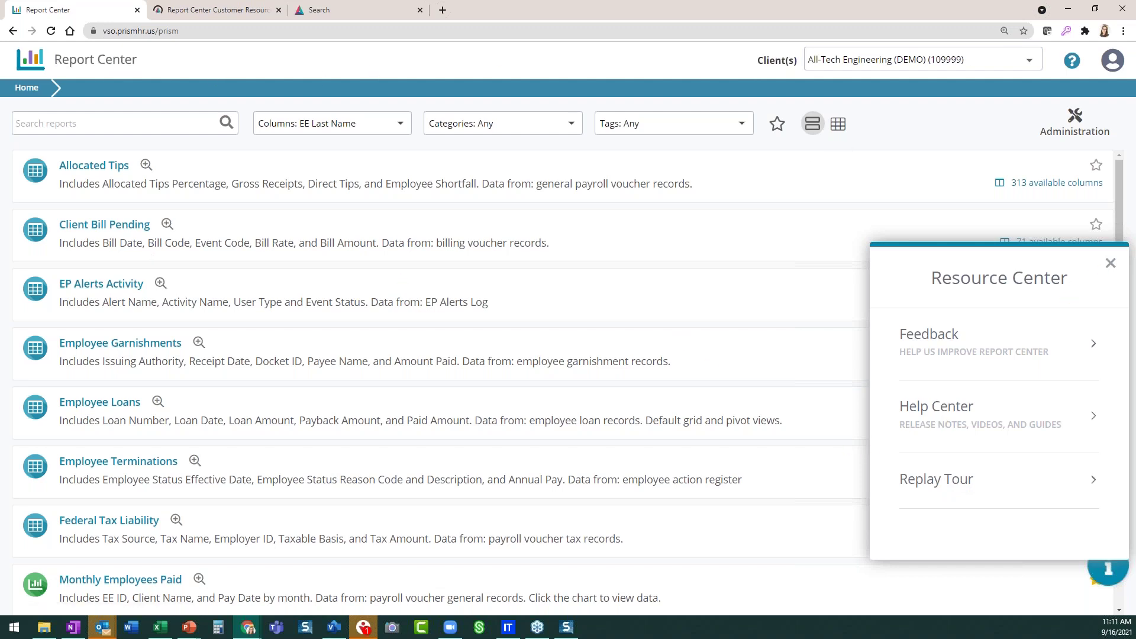
{"action": "left_click", "coordinate": [1110, 263]}
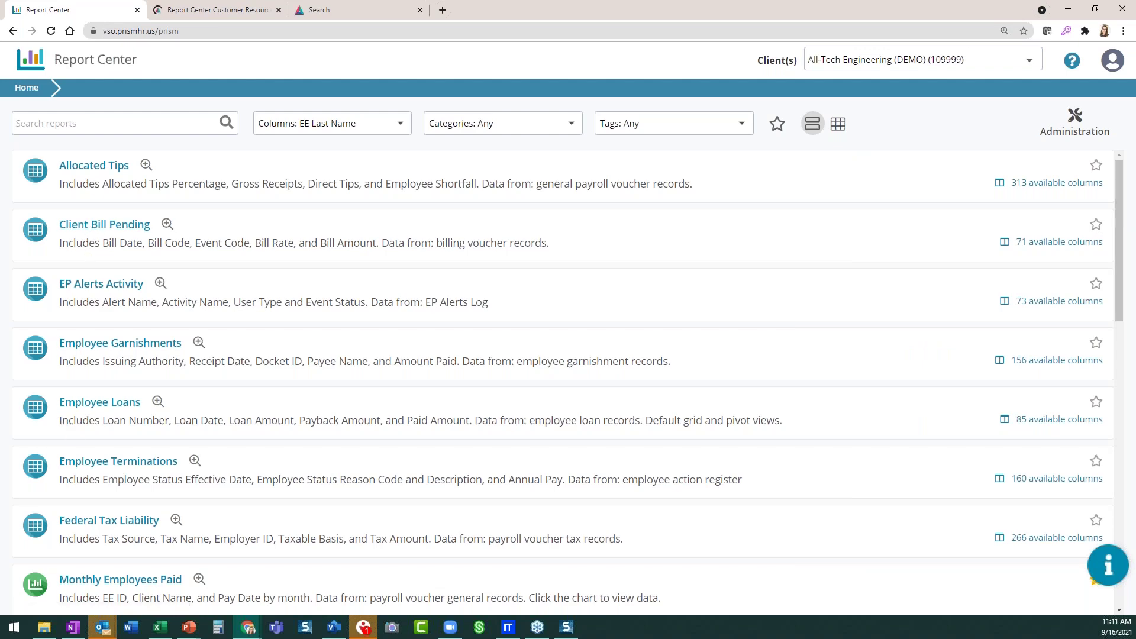
Examine the report type icons in the filtered report list, including the one for the Monthly Employees Paid chart.
{"action": "scroll", "coordinate": [85, 318], "scroll_direction": "down", "scroll_amount": 2}
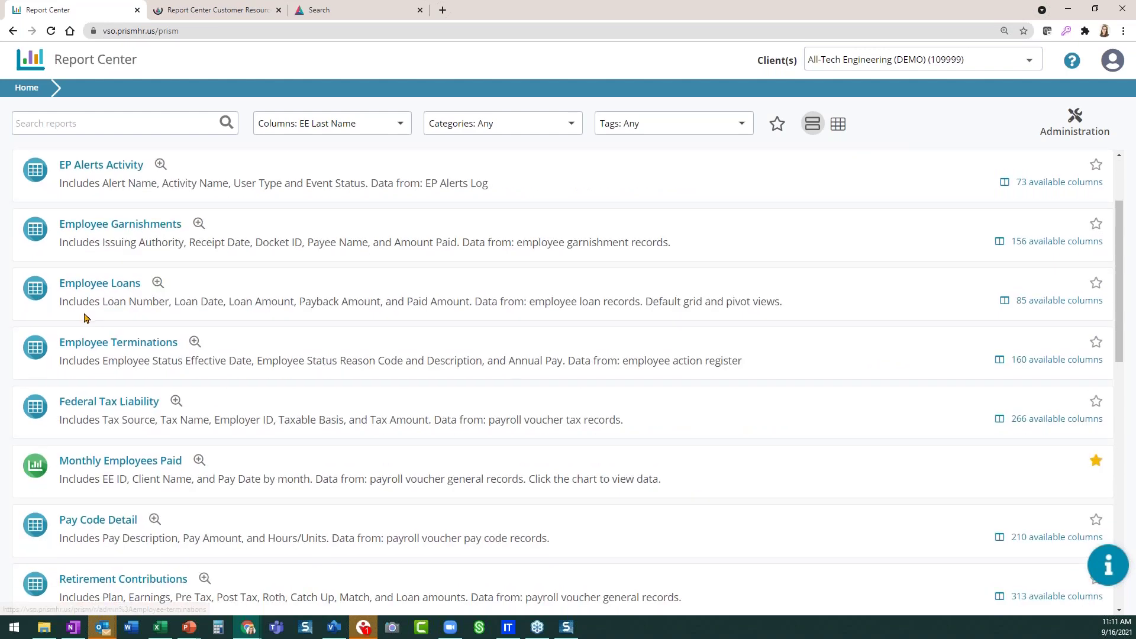
{"action": "scroll", "coordinate": [85, 318], "scroll_direction": "down", "scroll_amount": 2}
{"action": "scroll", "coordinate": [86, 318], "scroll_direction": "down", "scroll_amount": 2}
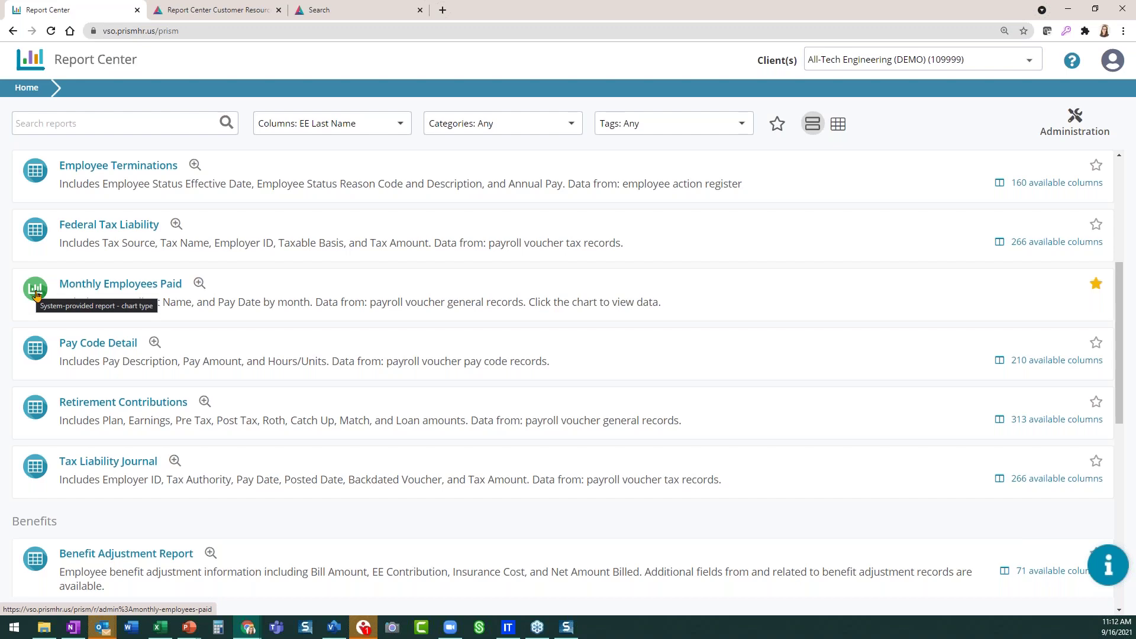
{"action": "scroll", "coordinate": [100, 331], "scroll_direction": "down", "scroll_amount": 10}
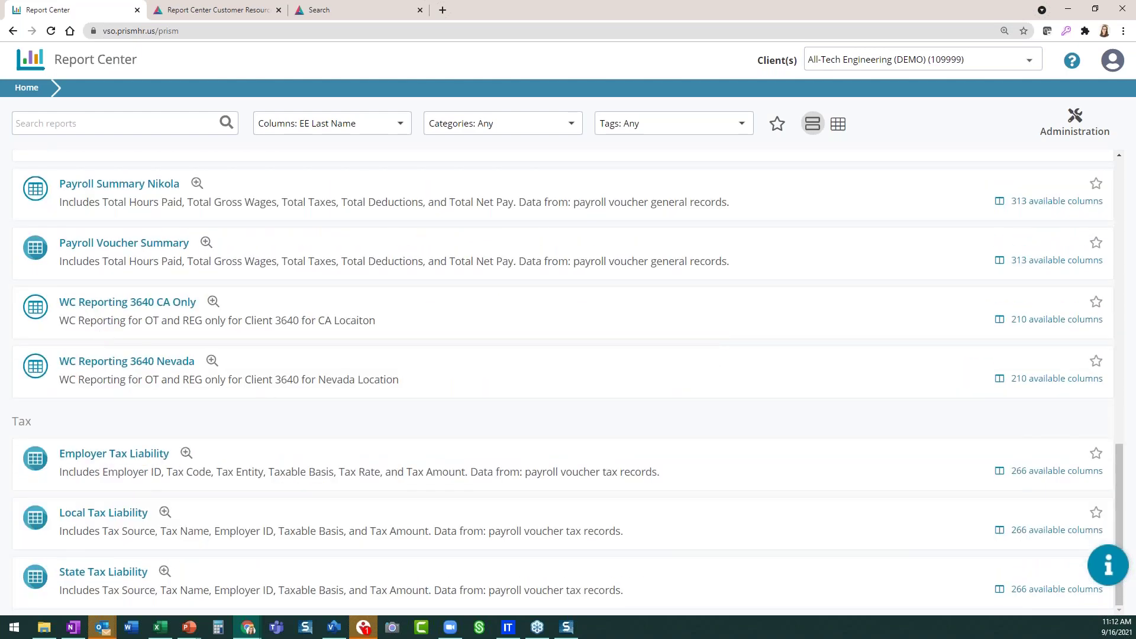
Clear the EE Last Name column filter so reports with any columns are listed.
{"action": "scroll", "coordinate": [187, 459], "scroll_direction": "up", "scroll_amount": 6}
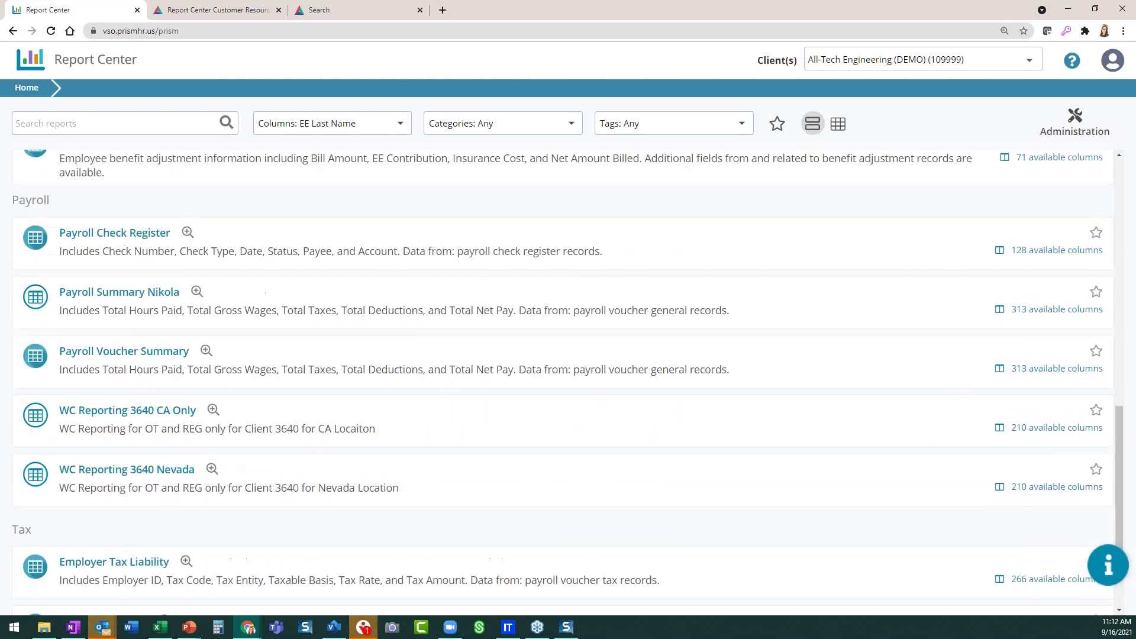
{"action": "scroll", "coordinate": [187, 458], "scroll_direction": "up", "scroll_amount": 8}
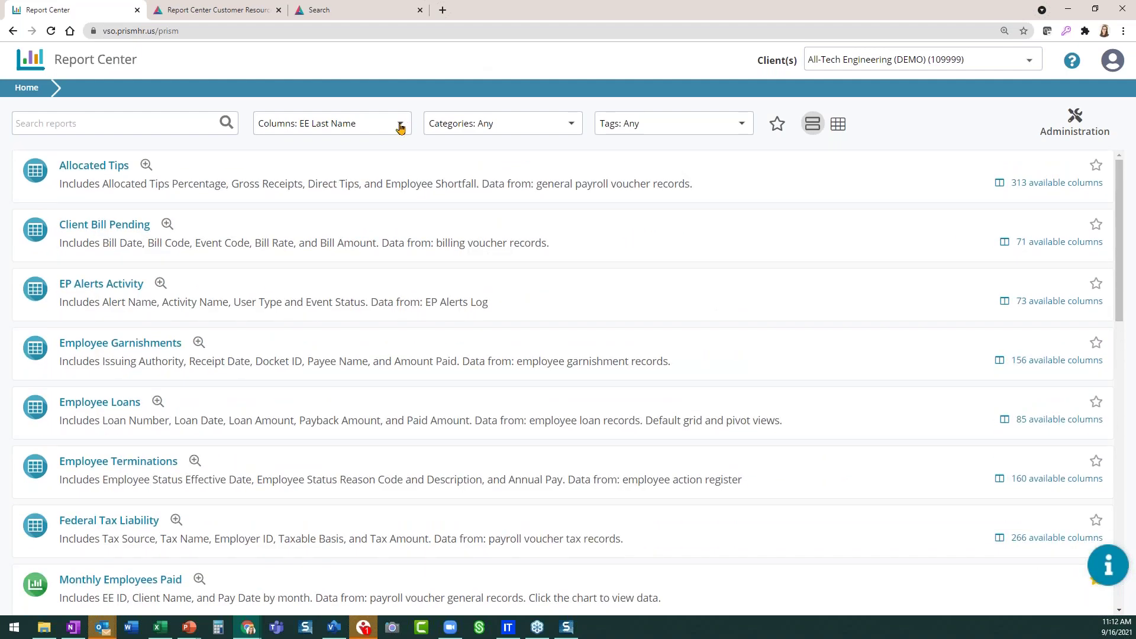
{"action": "left_click", "coordinate": [379, 126]}
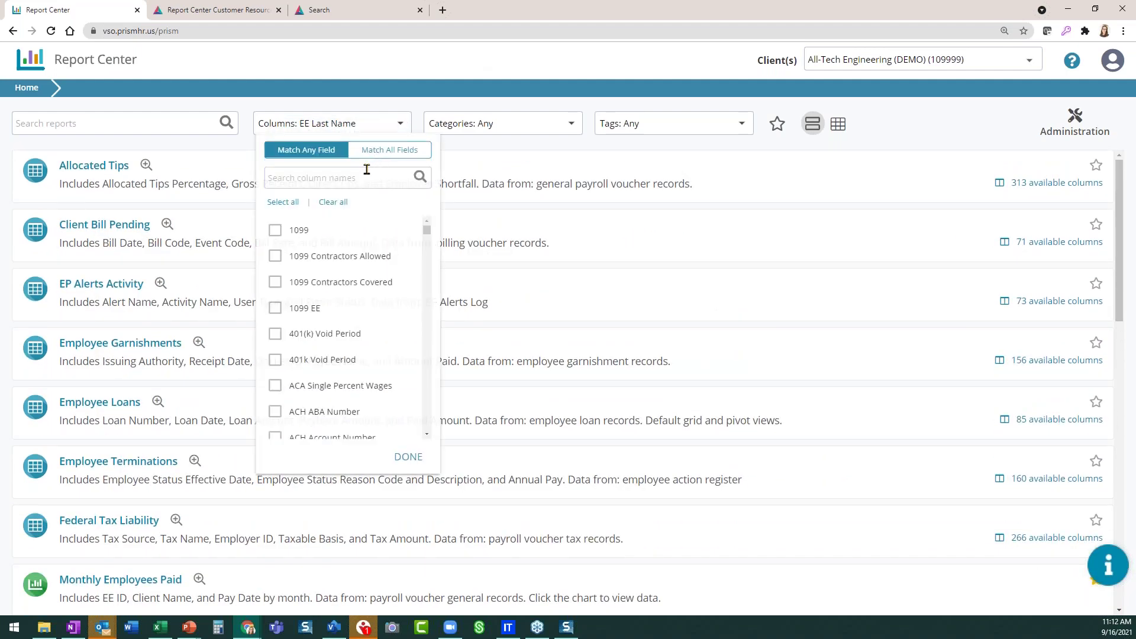
{"action": "left_click", "coordinate": [333, 210]}
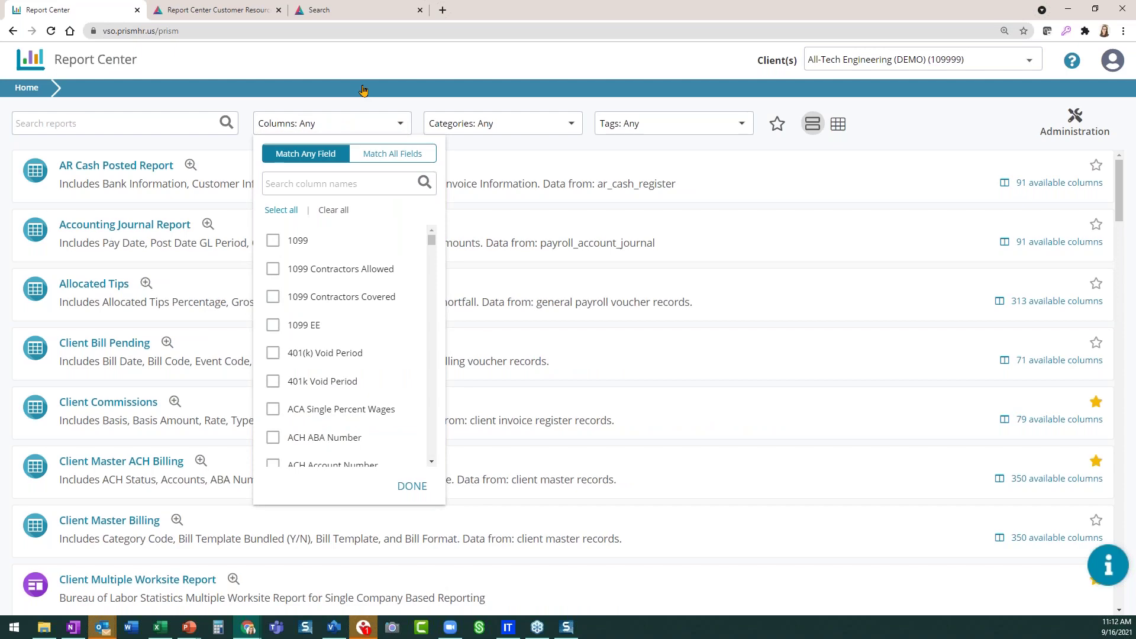
Examine the report types across the full report list, including the templated Client Multiple Worksite Report and the Worksite Locations map report.
{"action": "scroll", "coordinate": [258, 327], "scroll_direction": "down", "scroll_amount": 6}
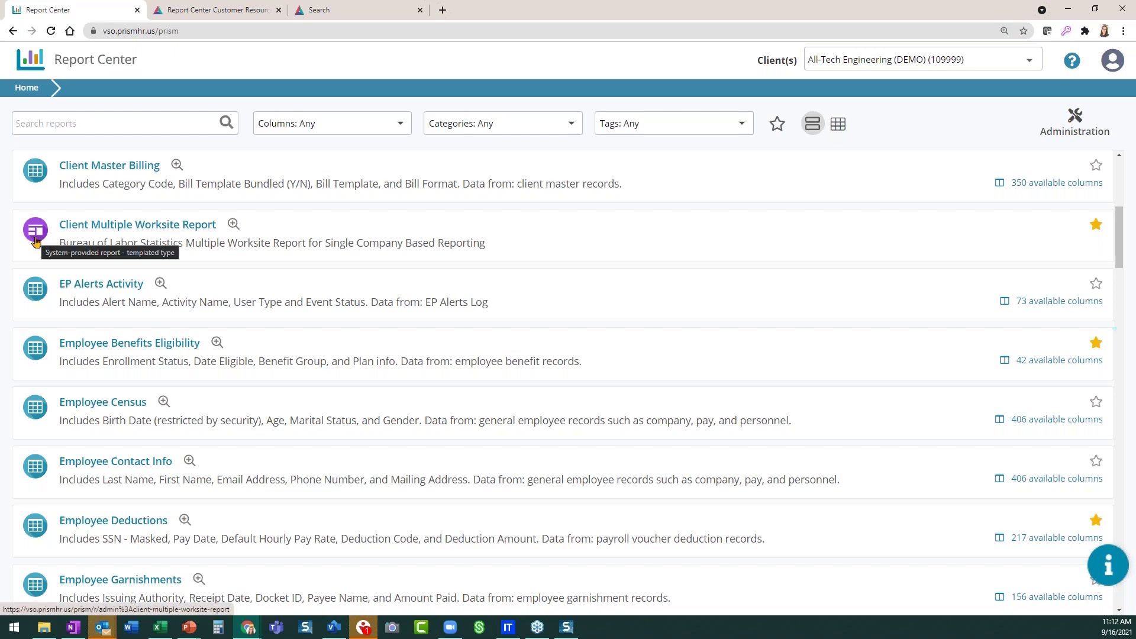
{"action": "scroll", "coordinate": [230, 336], "scroll_direction": "down", "scroll_amount": 20}
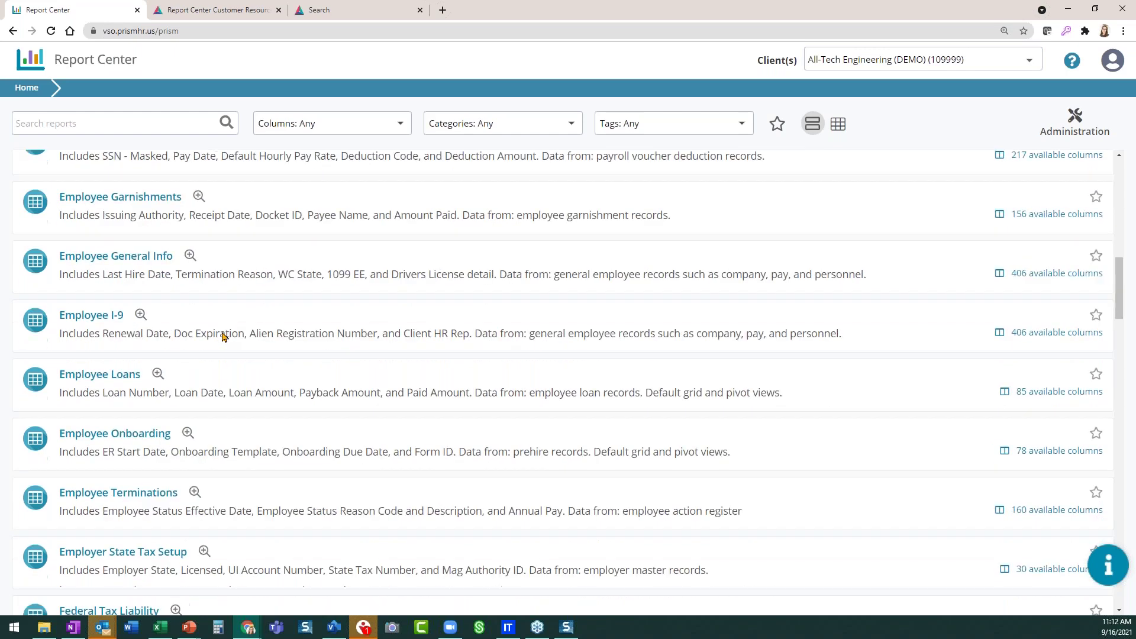
{"action": "scroll", "coordinate": [191, 349], "scroll_direction": "down", "scroll_amount": 10}
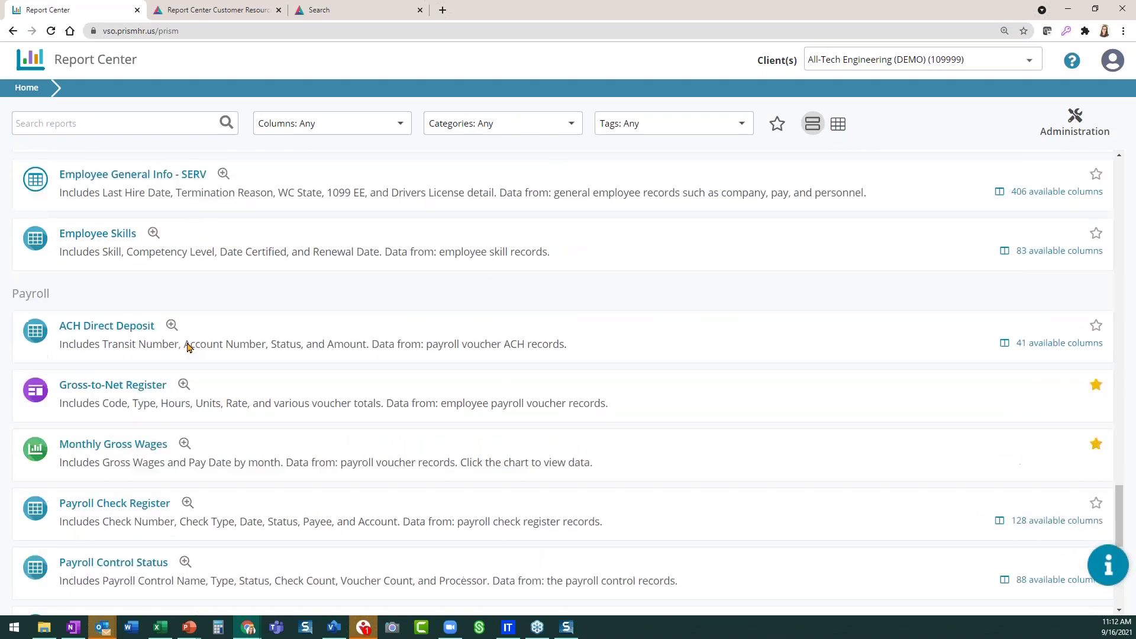
{"action": "scroll", "coordinate": [178, 290], "scroll_direction": "up", "scroll_amount": 5}
{"action": "scroll", "coordinate": [37, 244], "scroll_direction": "up", "scroll_amount": 2}
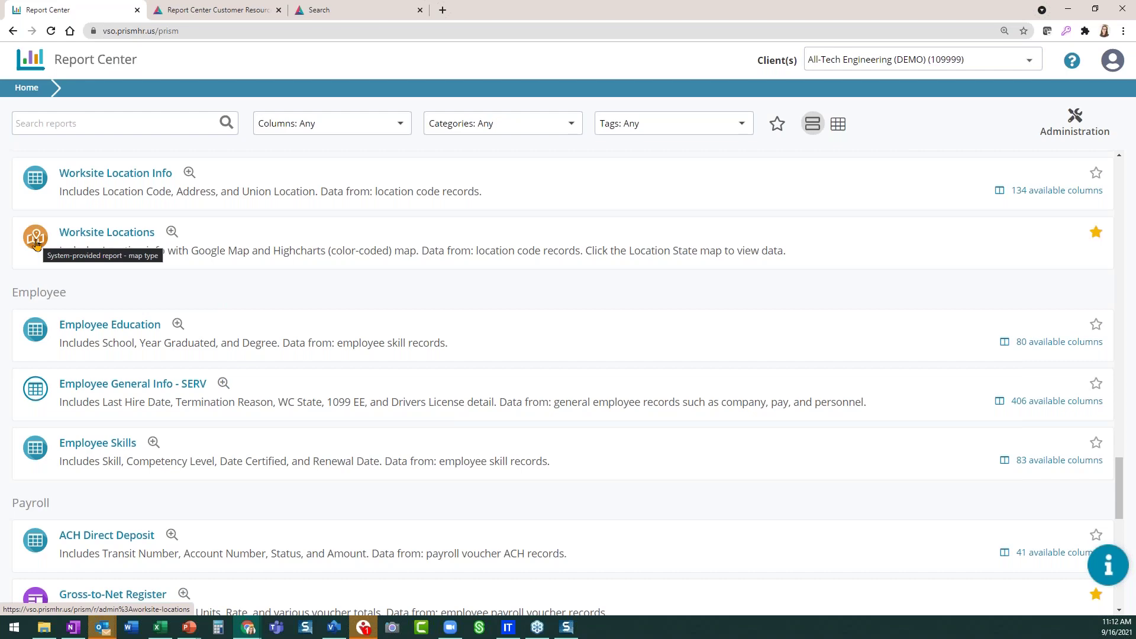
{"action": "scroll", "coordinate": [253, 379], "scroll_direction": "down", "scroll_amount": 5}
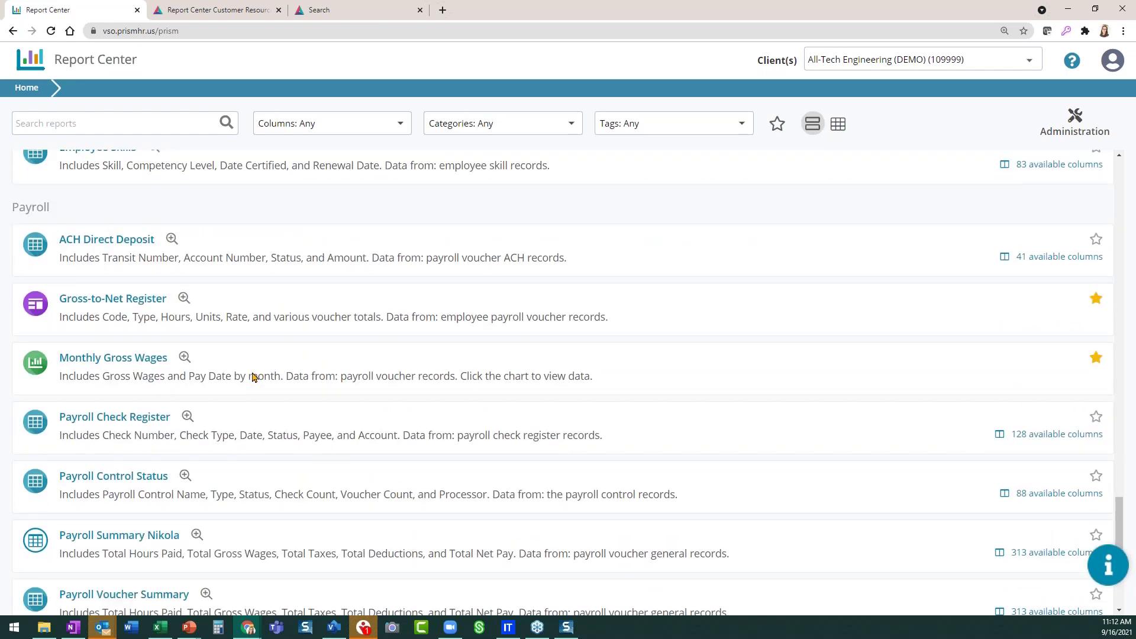
{"action": "scroll", "coordinate": [254, 377], "scroll_direction": "down", "scroll_amount": 5}
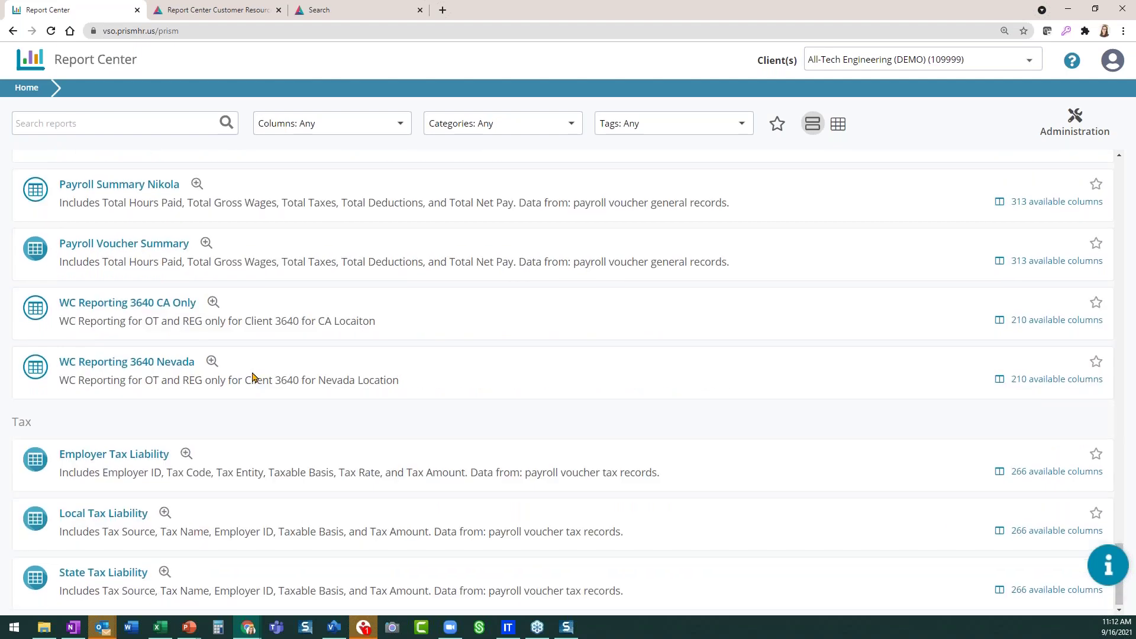
{"action": "scroll", "coordinate": [253, 377], "scroll_direction": "up", "scroll_amount": 15}
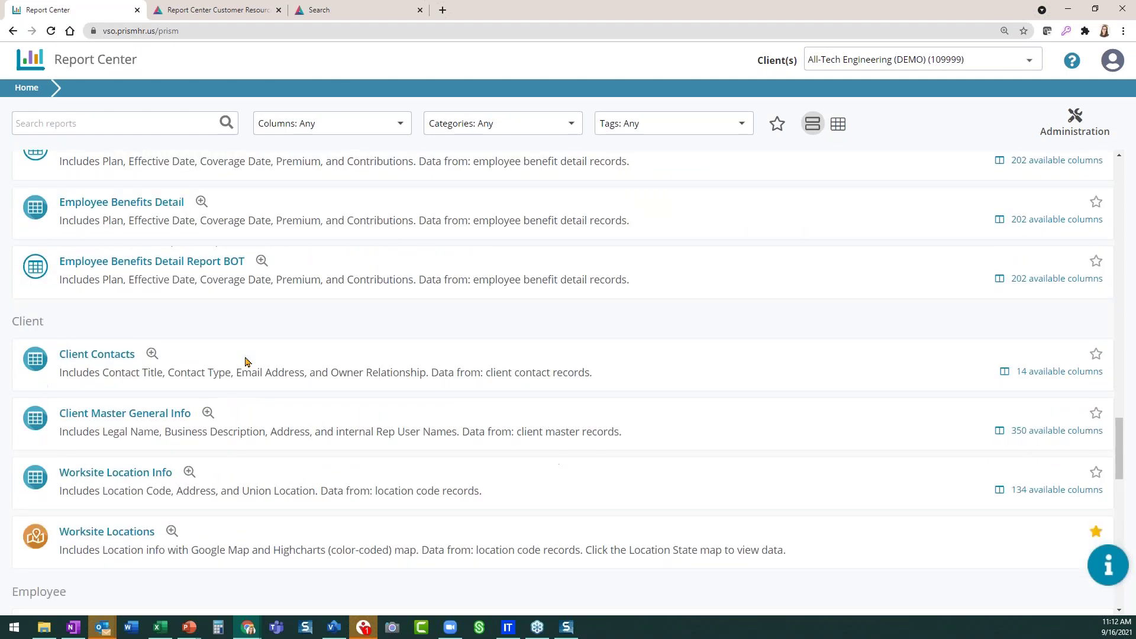
{"action": "scroll", "coordinate": [247, 361], "scroll_direction": "up", "scroll_amount": 20}
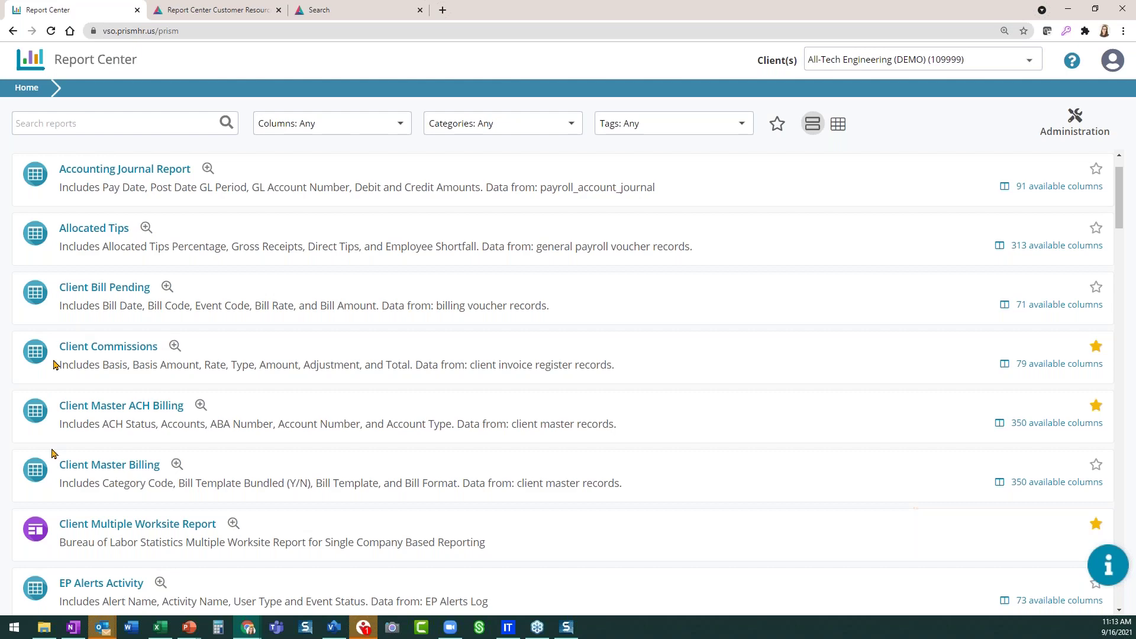
Open the Employee Census report from the report list.
{"action": "scroll", "coordinate": [52, 453], "scroll_direction": "down", "scroll_amount": 4}
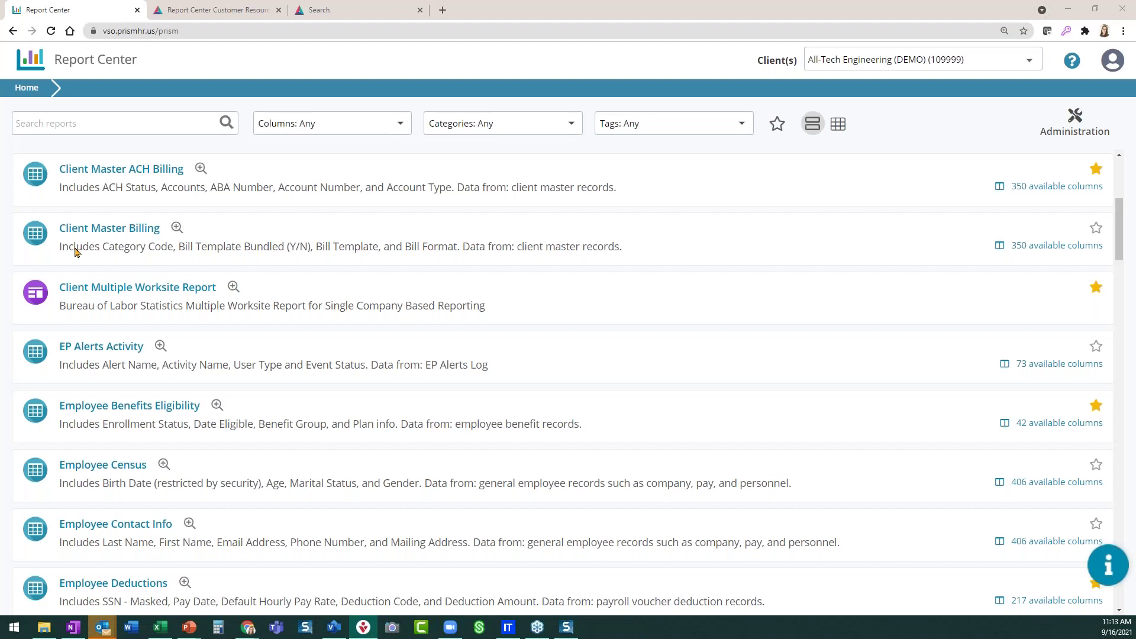
{"action": "left_click", "coordinate": [35, 473]}
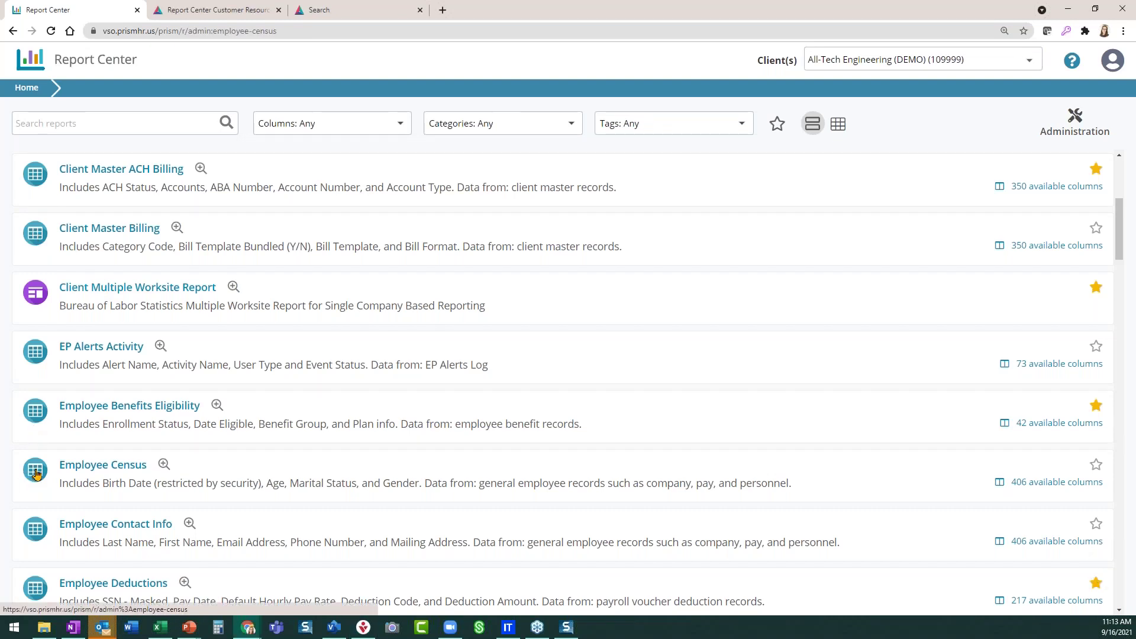
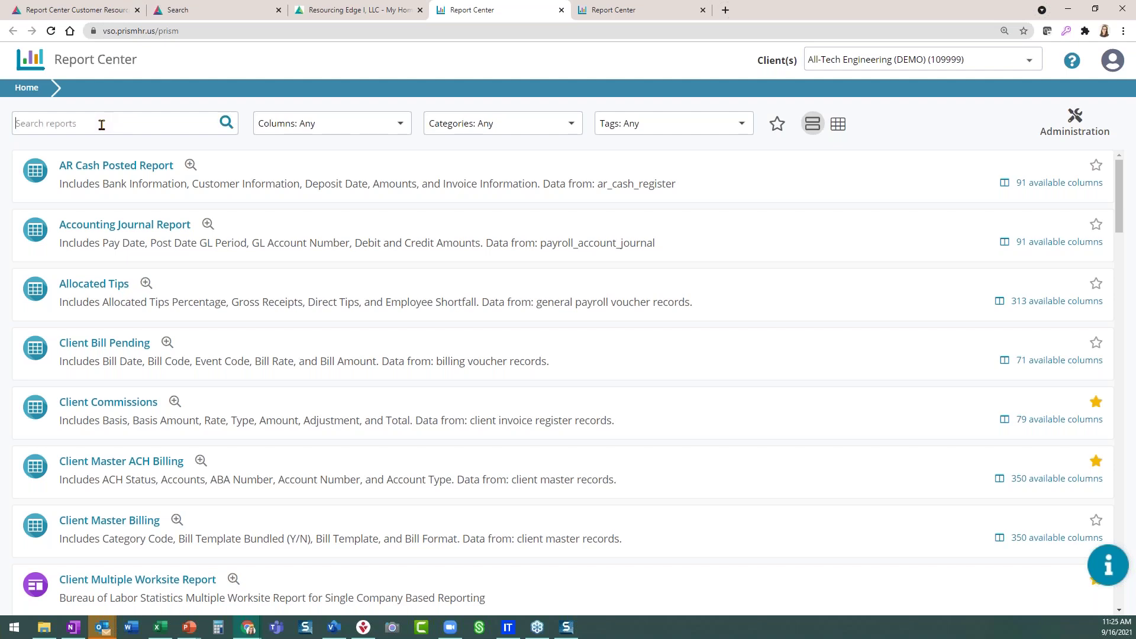
Search the reports for "pay co" and open the Pay Code Detail report.
{"action": "type", "text": "pay co"}
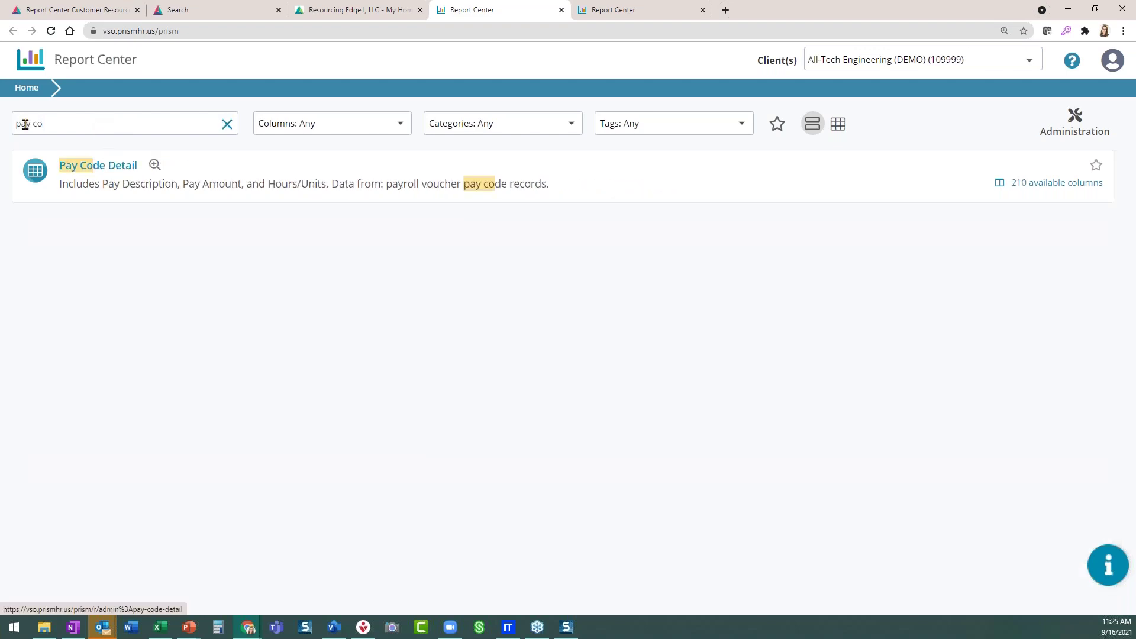
{"action": "left_click", "coordinate": [122, 169]}
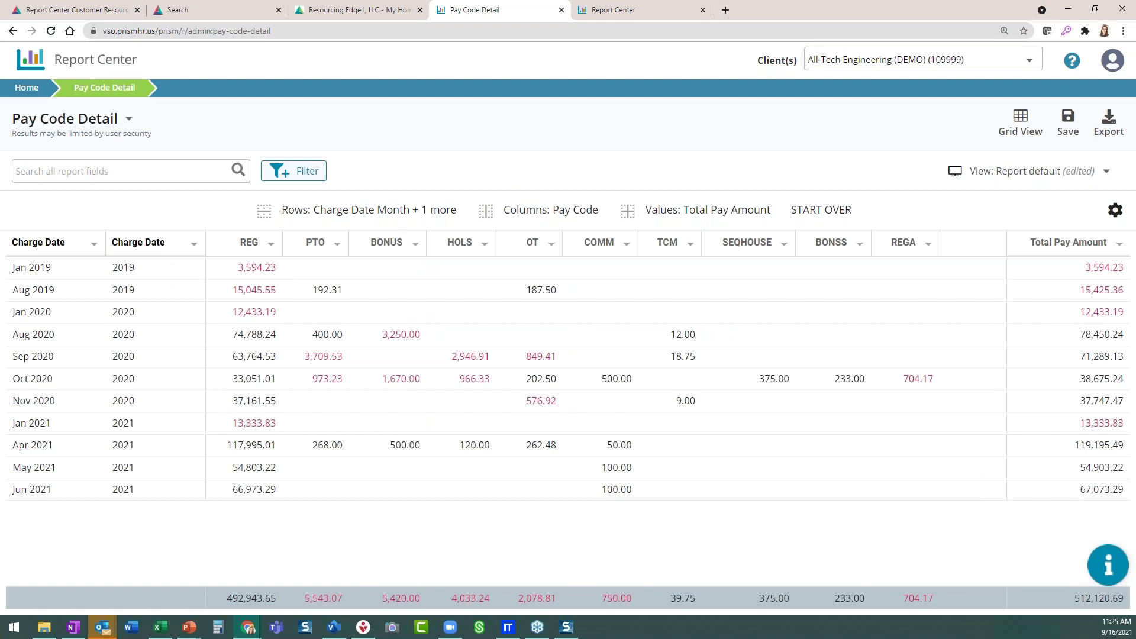
Check the available views of the Pay Code Detail report and compare its grid view with its pivot view.
{"action": "left_click", "coordinate": [1056, 188]}
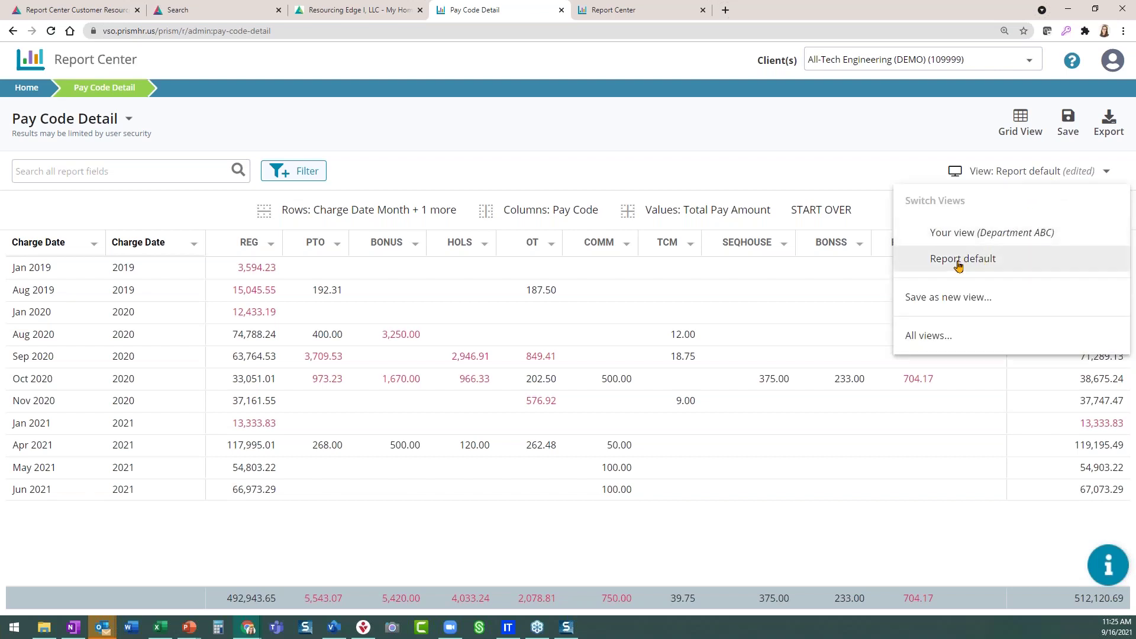
{"action": "left_click", "coordinate": [771, 160]}
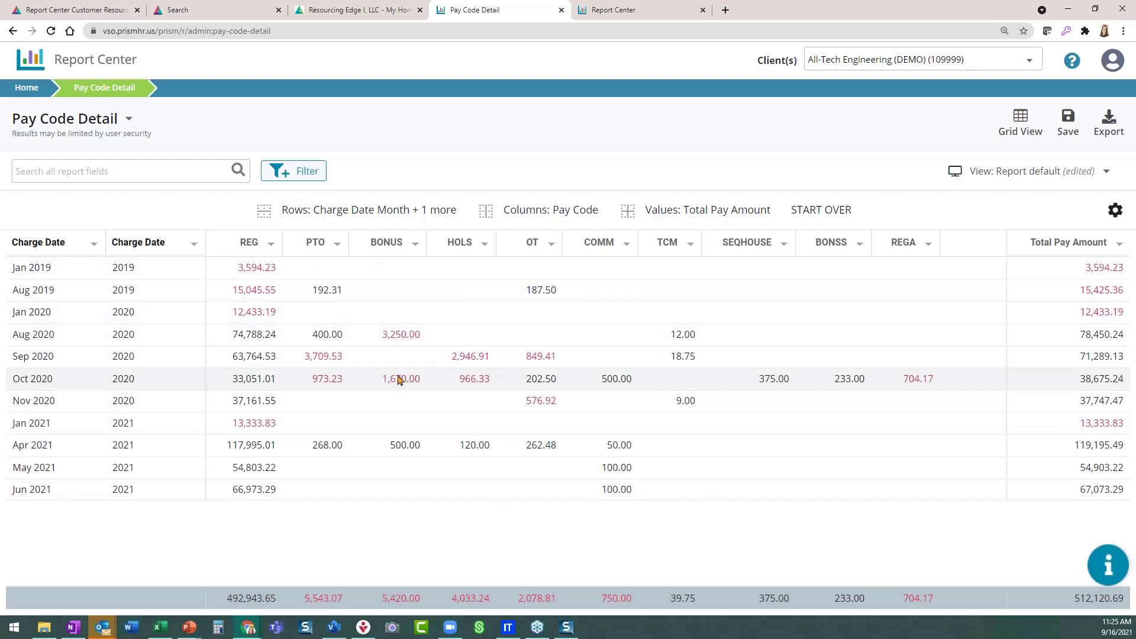
{"action": "left_click", "coordinate": [1018, 122]}
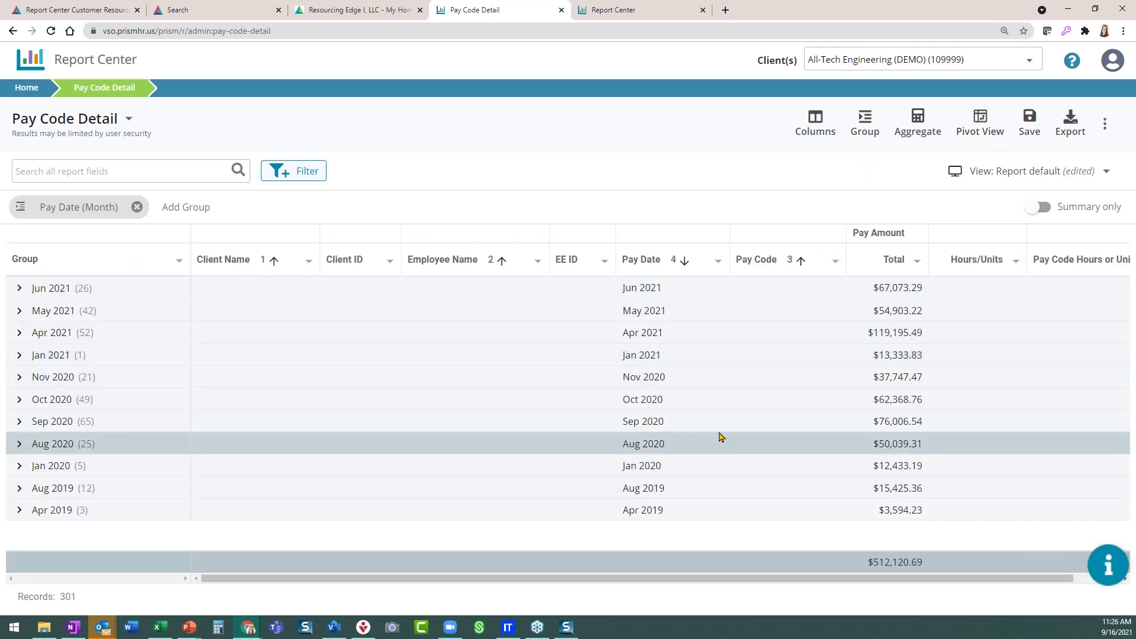
{"action": "left_click", "coordinate": [979, 127]}
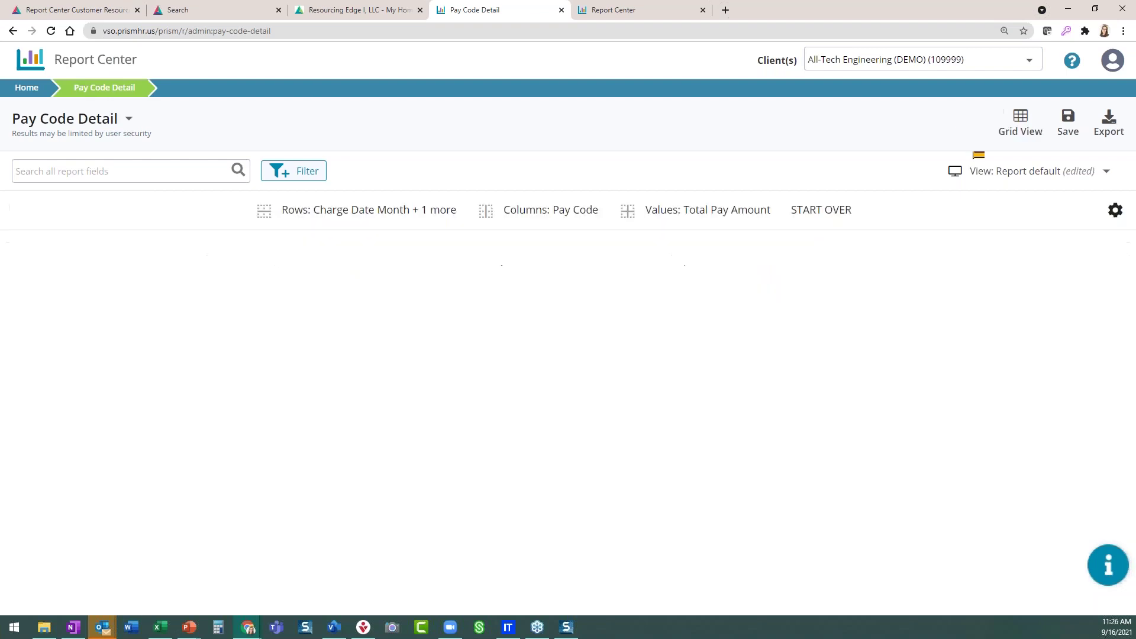
In the pivot settings, search the columns that can be added as values for "total" and view the aggregate options for Total Gross Earnings.
{"action": "left_click", "coordinate": [1114, 212]}
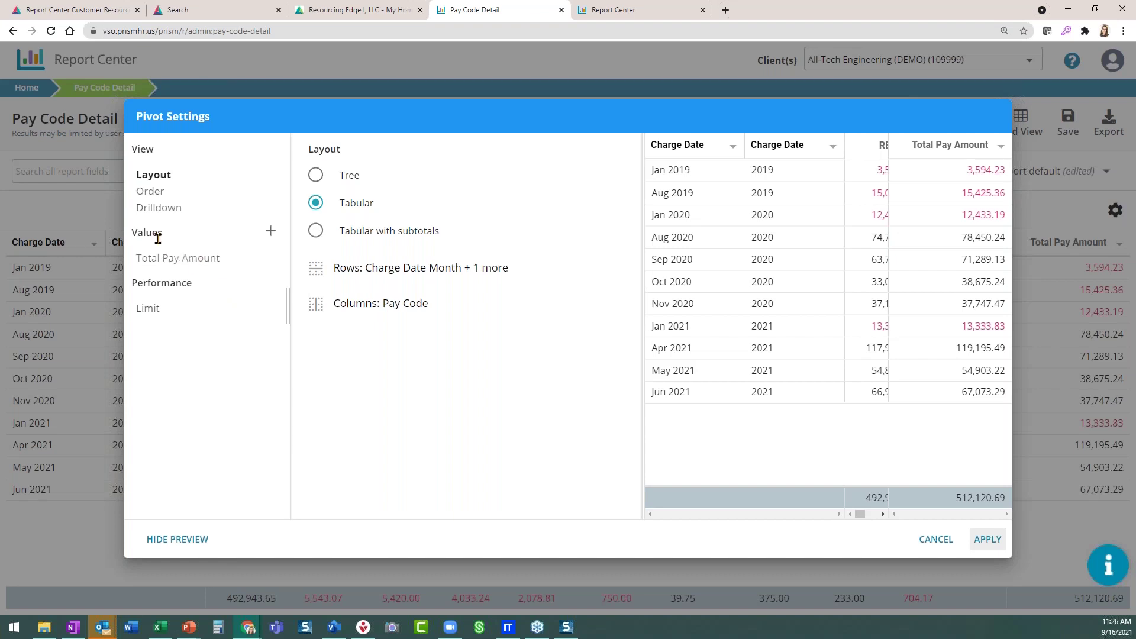
{"action": "left_click", "coordinate": [270, 234]}
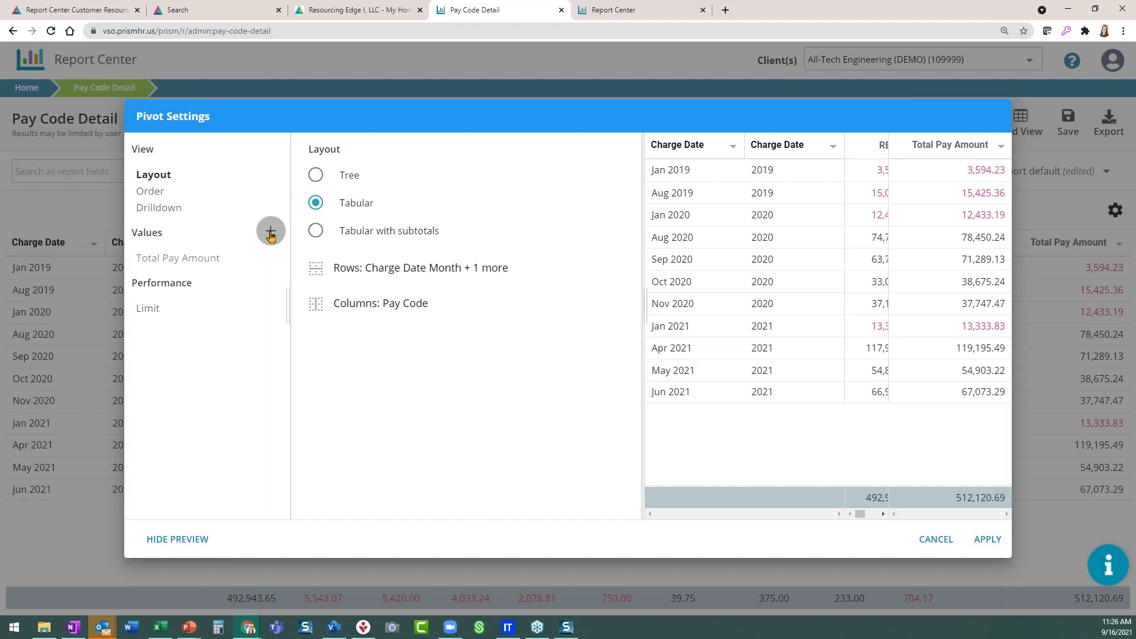
{"action": "left_click", "coordinate": [271, 233]}
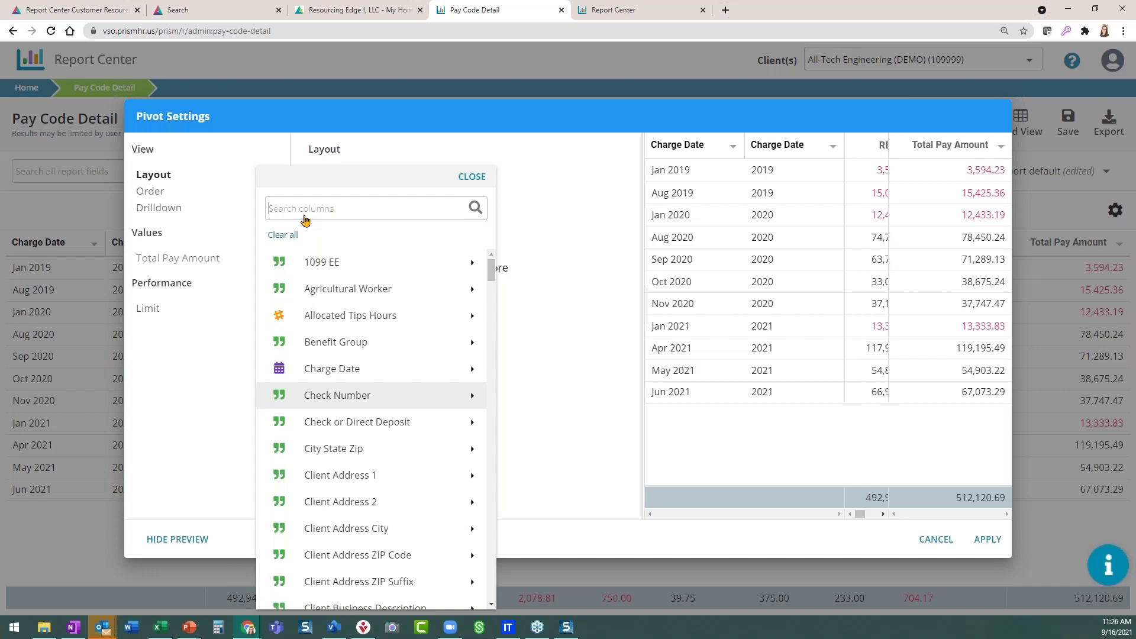
{"action": "type", "text": "to"}
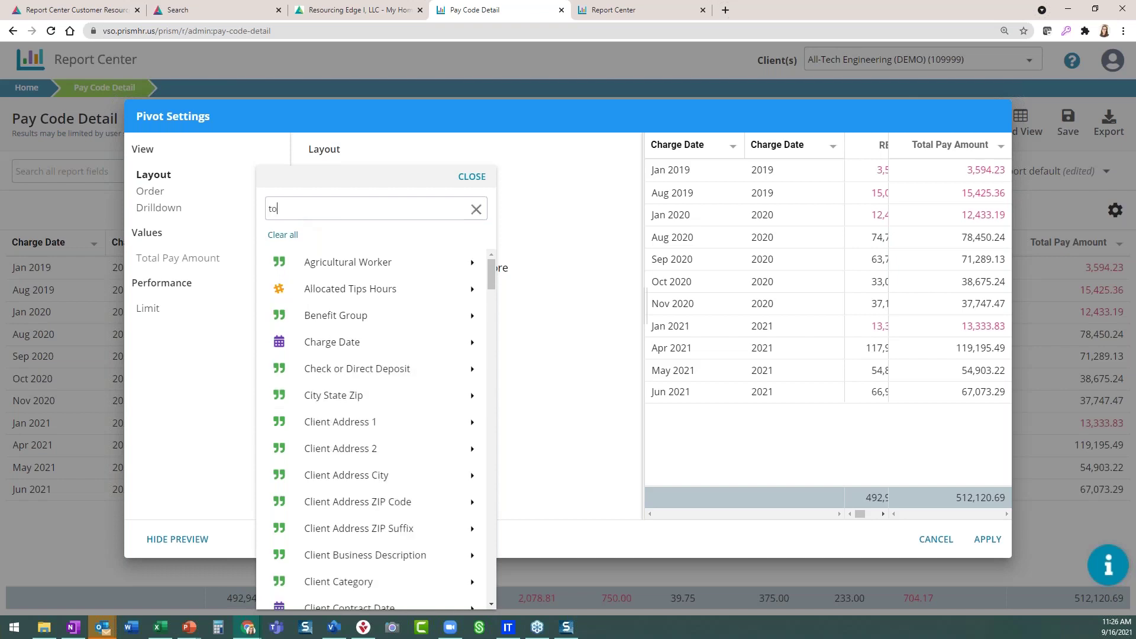
{"action": "type", "text": "tal"}
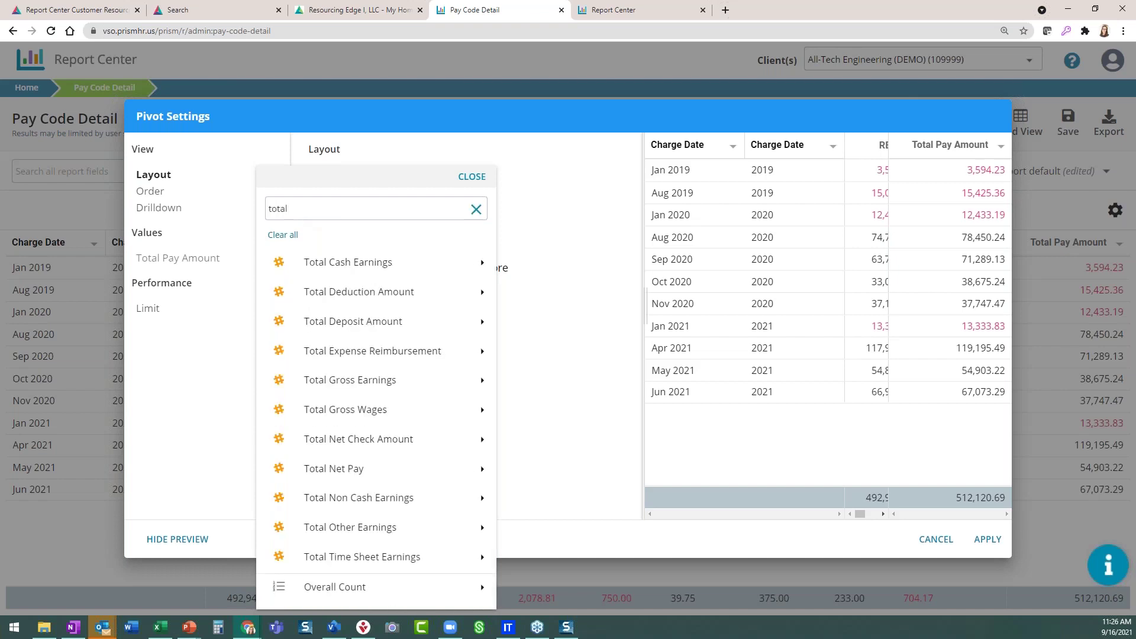
{"action": "type", "text": " pa"}
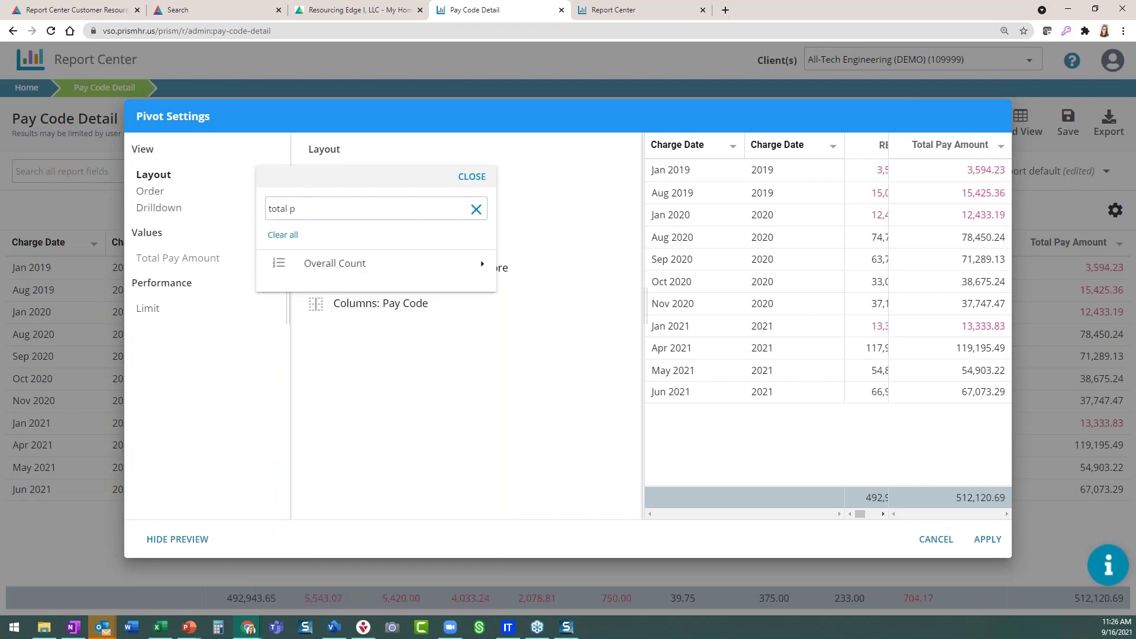
{"action": "key", "text": "BackSpace"}
{"action": "key", "text": "BackSpace"}
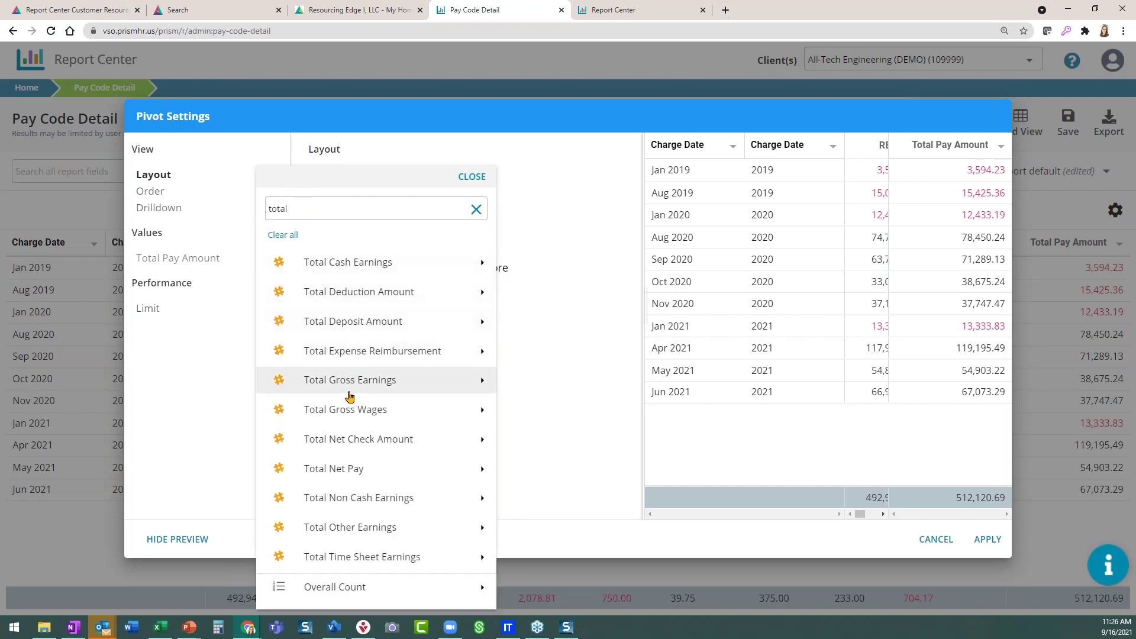
{"action": "left_click", "coordinate": [351, 386]}
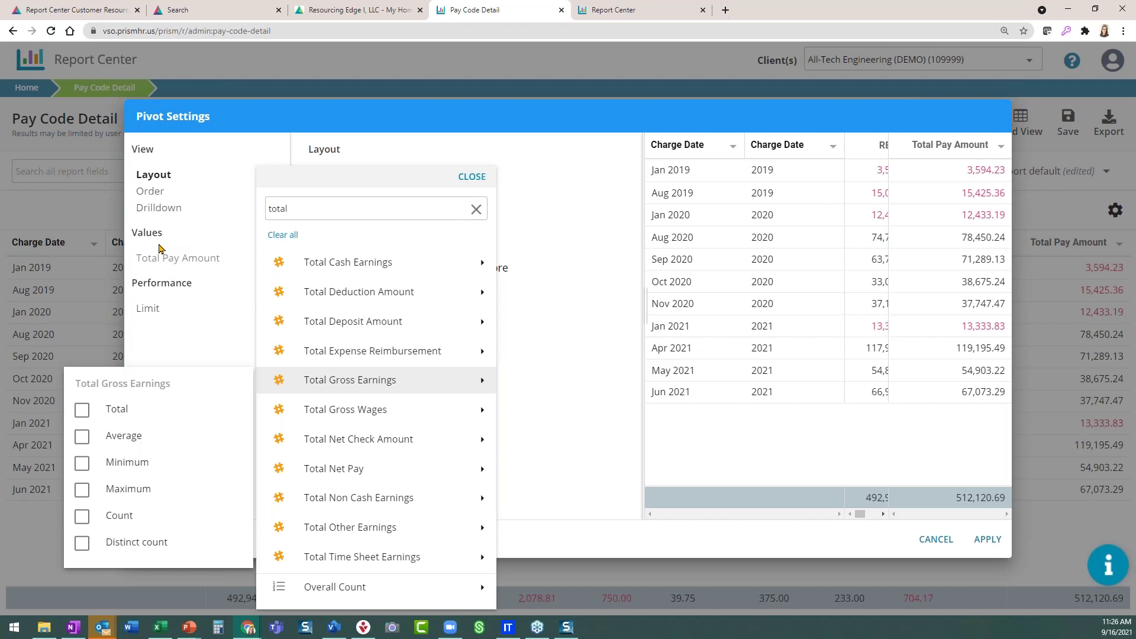
{"action": "left_click", "coordinate": [479, 180]}
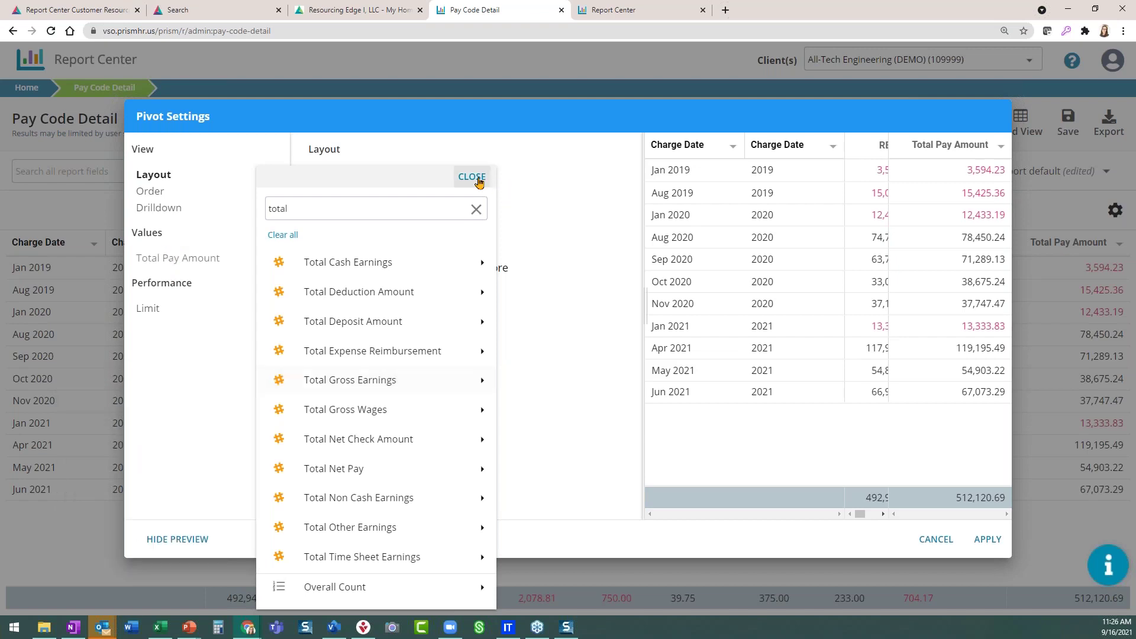
{"action": "left_click", "coordinate": [480, 180]}
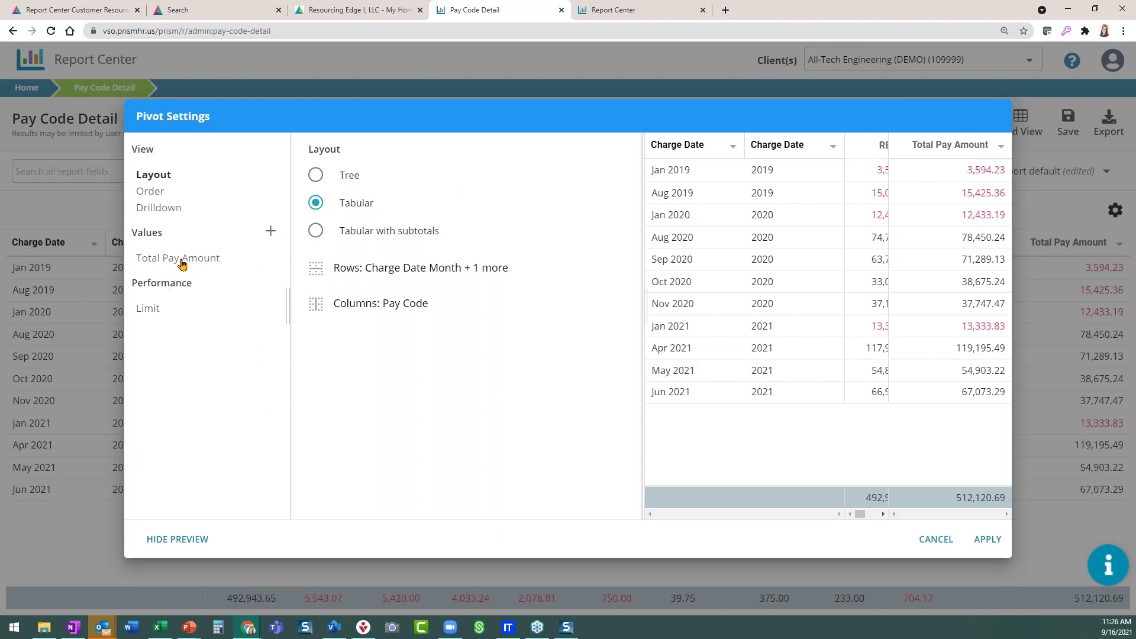
Review the aggregate, column header and number formatting options of the Total Pay Amount value, including the special styles.
{"action": "left_click", "coordinate": [183, 260]}
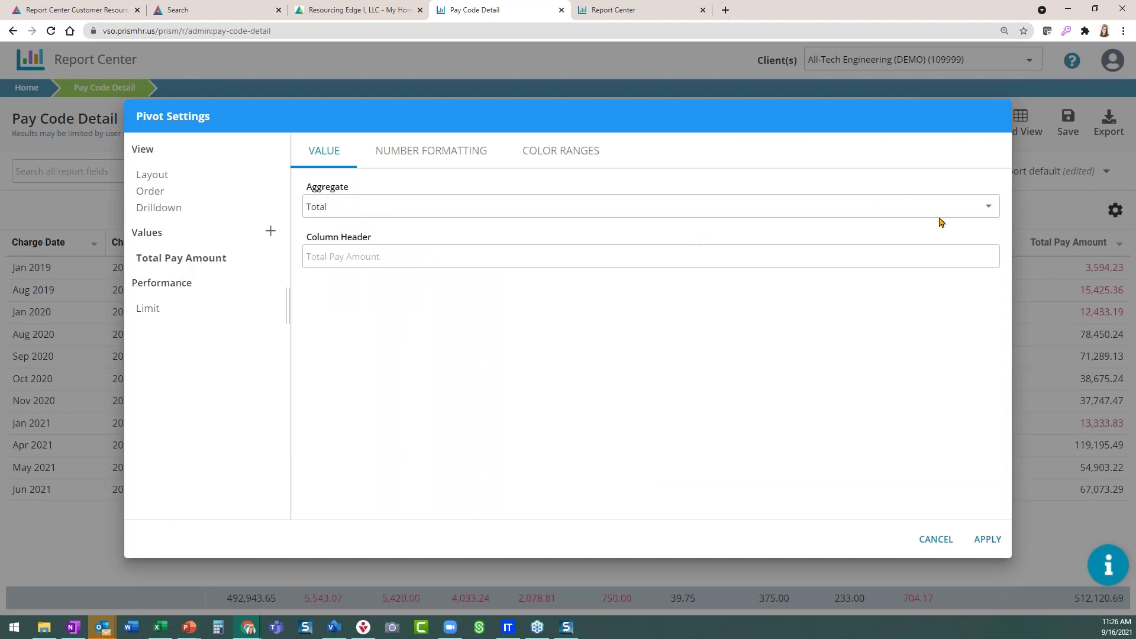
{"action": "left_click", "coordinate": [988, 206]}
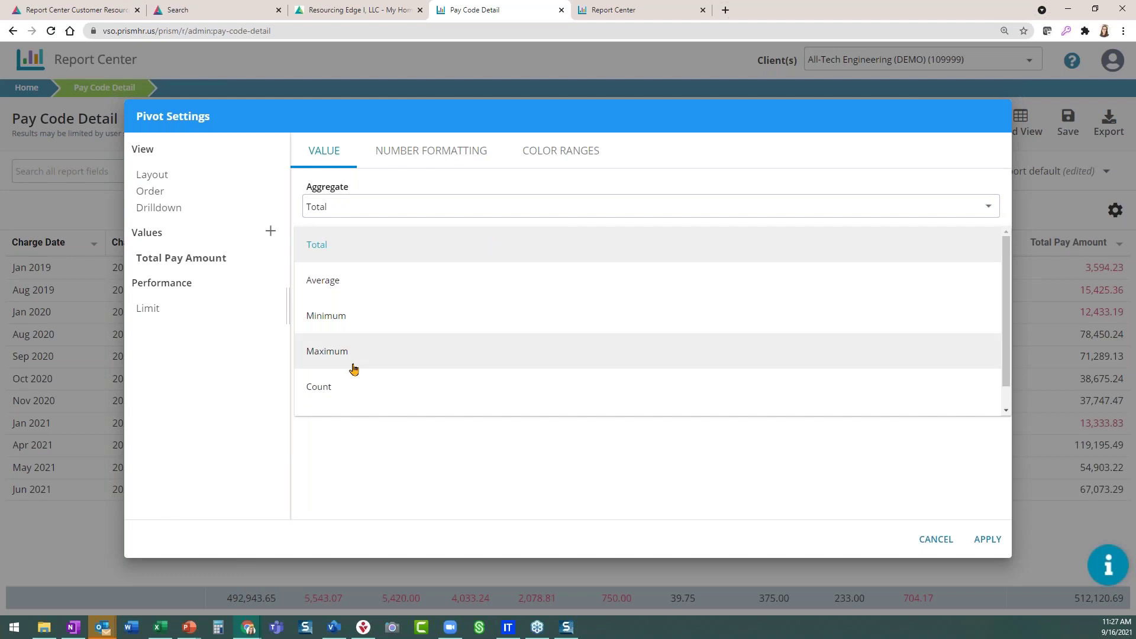
{"action": "left_click", "coordinate": [371, 462]}
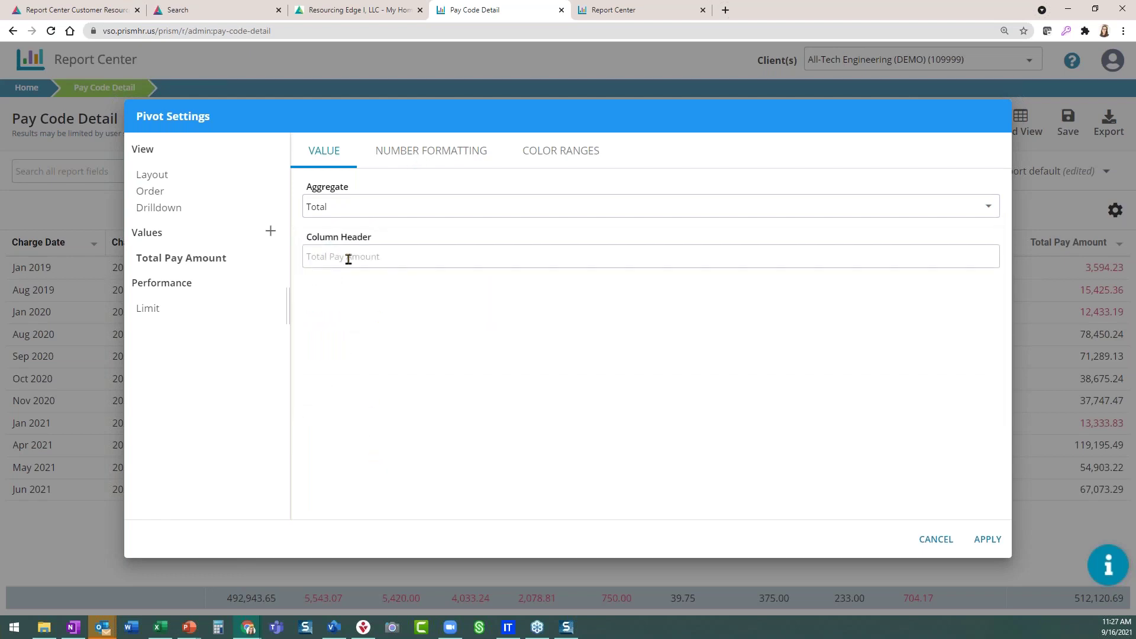
{"action": "left_click", "coordinate": [310, 247]}
{"action": "left_click", "coordinate": [414, 154]}
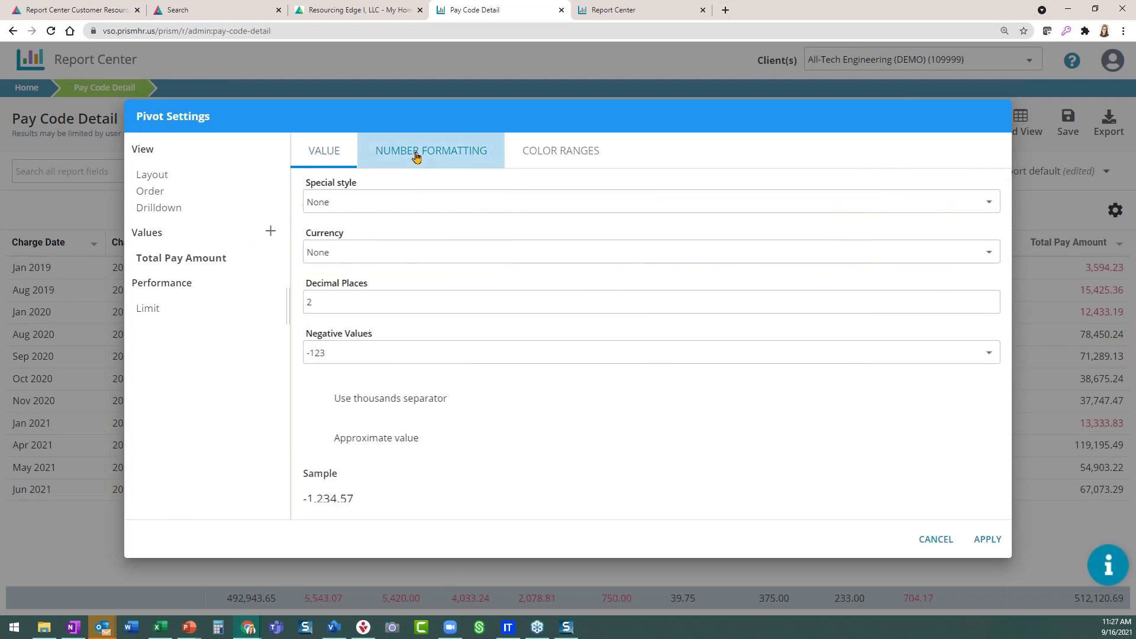
{"action": "left_click", "coordinate": [411, 201]}
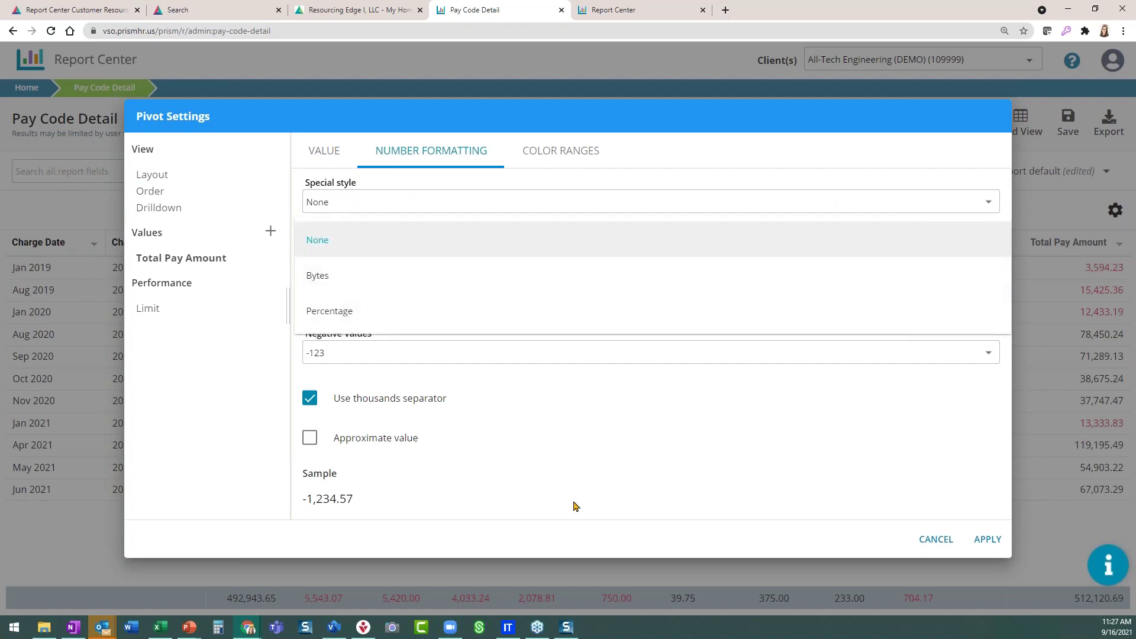
{"action": "left_click", "coordinate": [557, 467]}
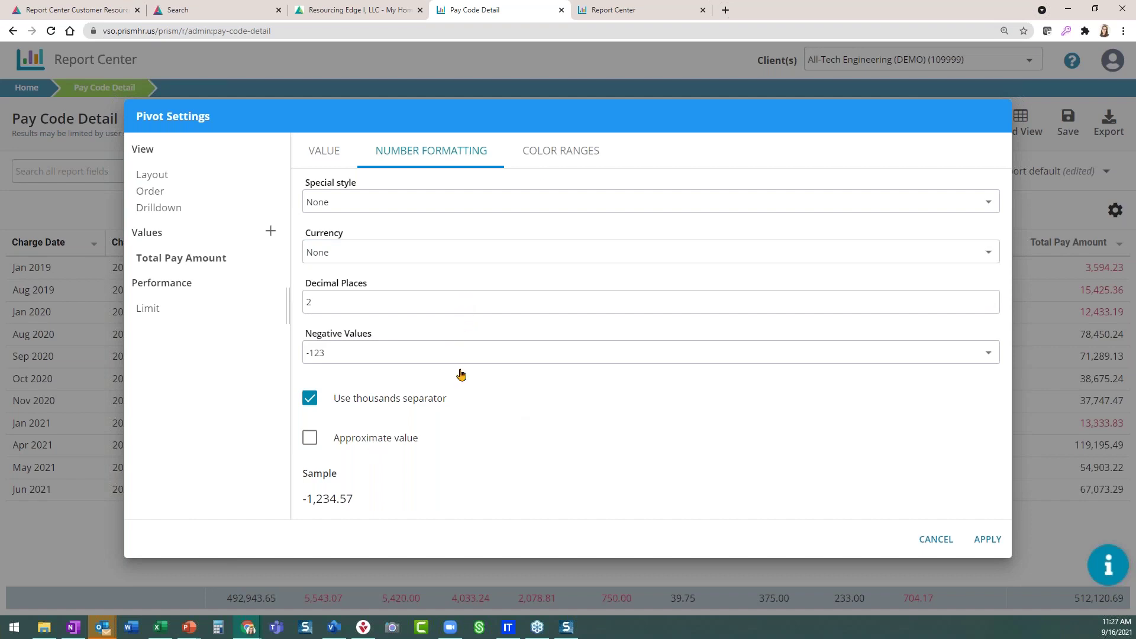
Add a Purple 600 color range to Total Pay Amount for values greater than 50 and less than 400, and apply the pivot settings.
{"action": "left_click", "coordinate": [549, 153]}
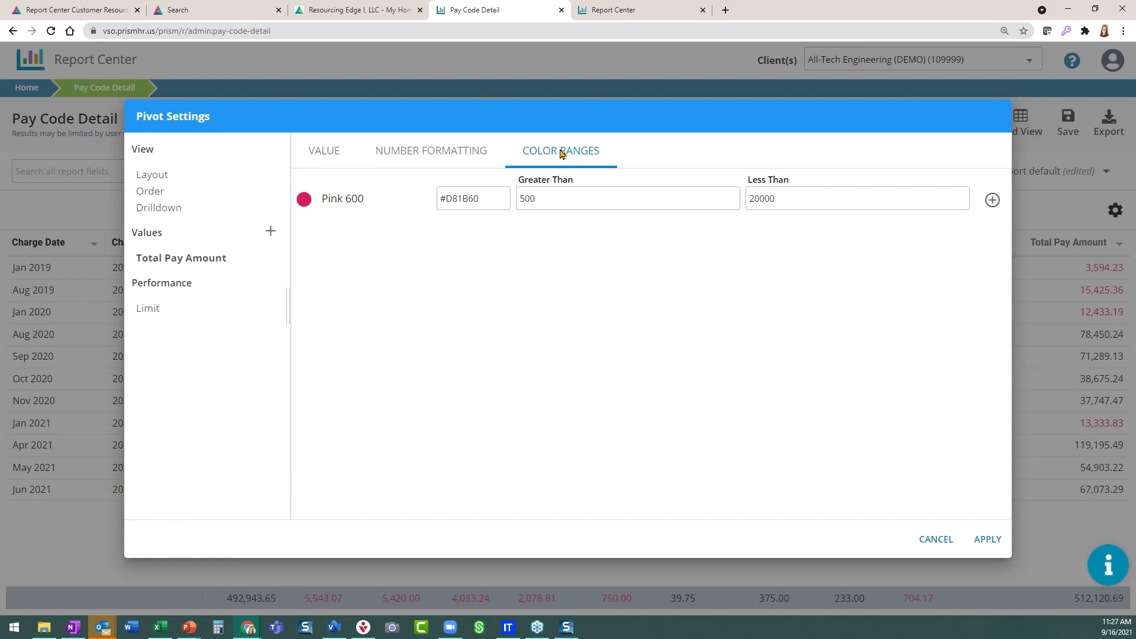
{"action": "left_click", "coordinate": [307, 204]}
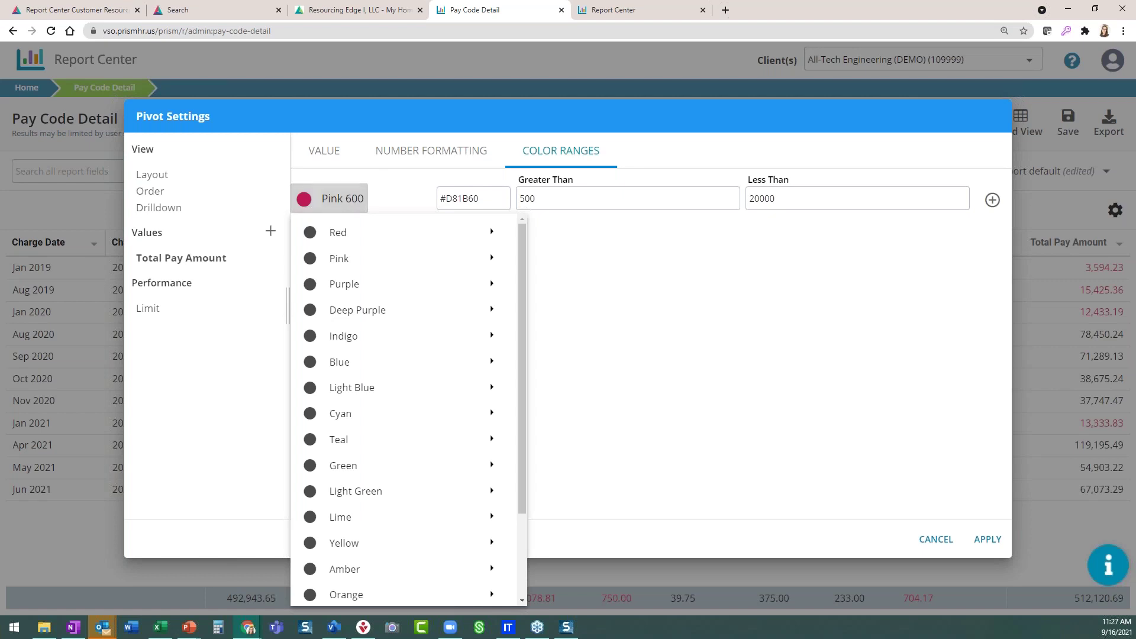
{"action": "left_click", "coordinate": [876, 213]}
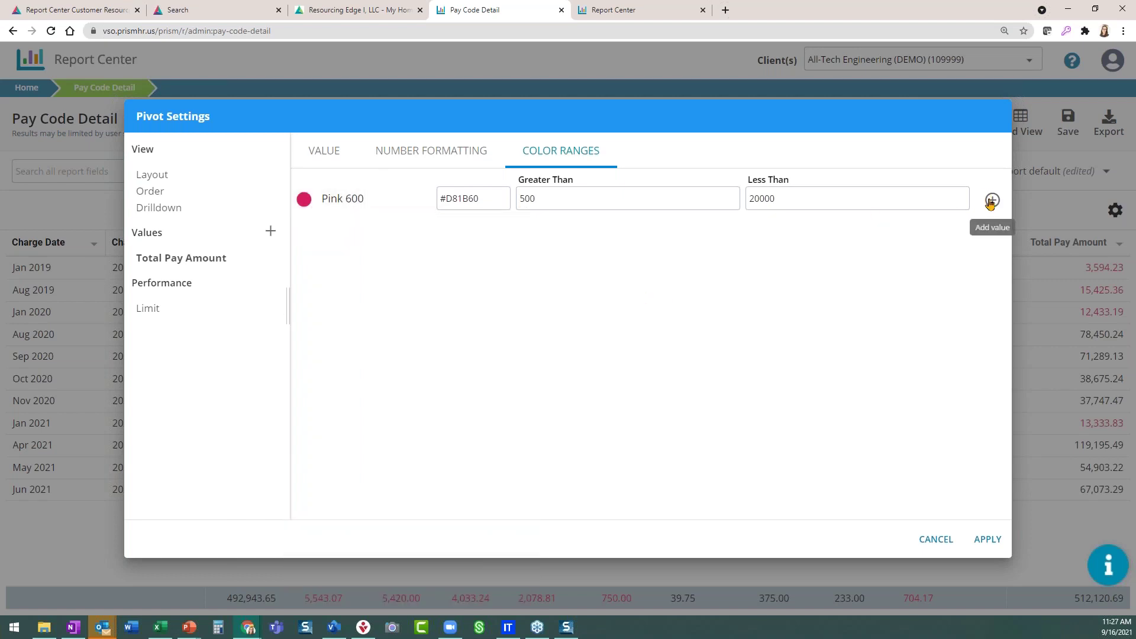
{"action": "left_click", "coordinate": [991, 201]}
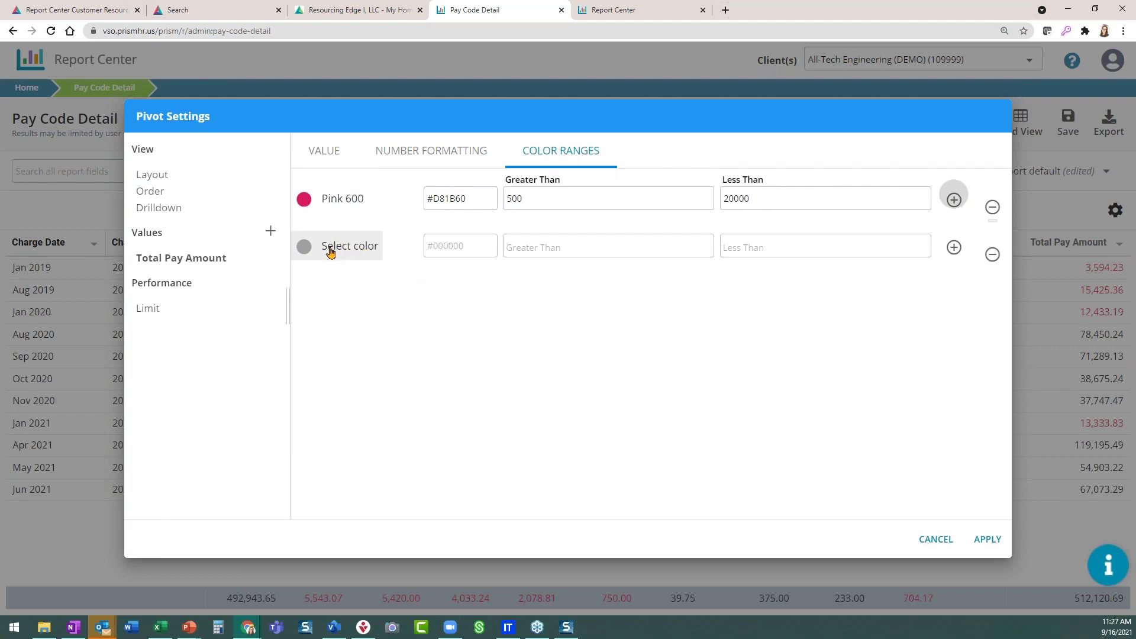
{"action": "left_click", "coordinate": [306, 247]}
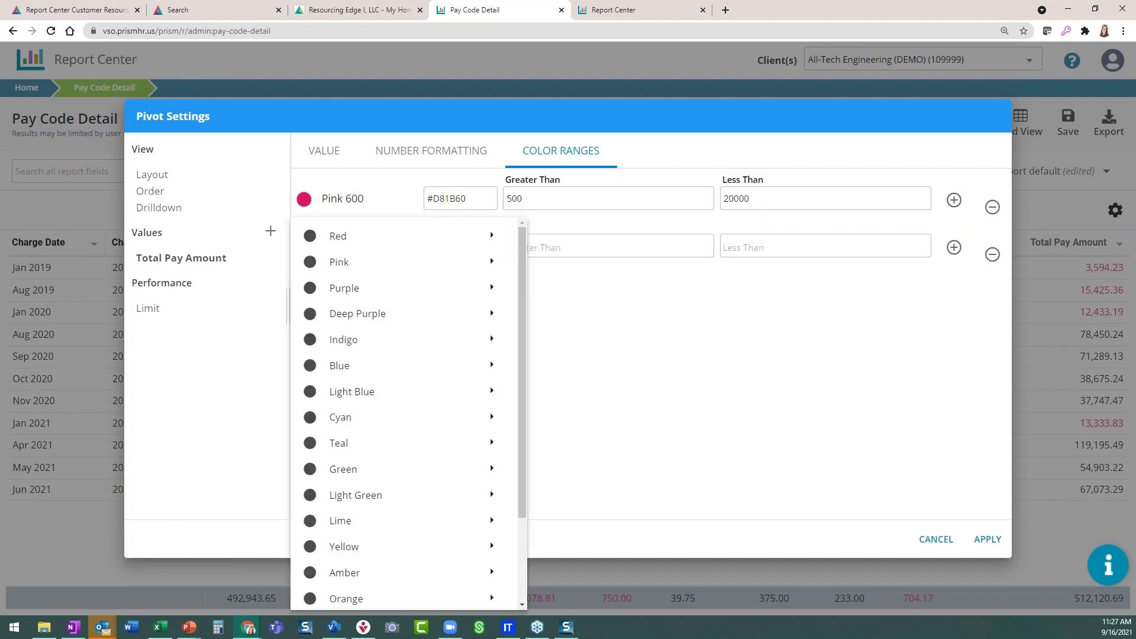
{"action": "mouse_move", "coordinate": [343, 288]}
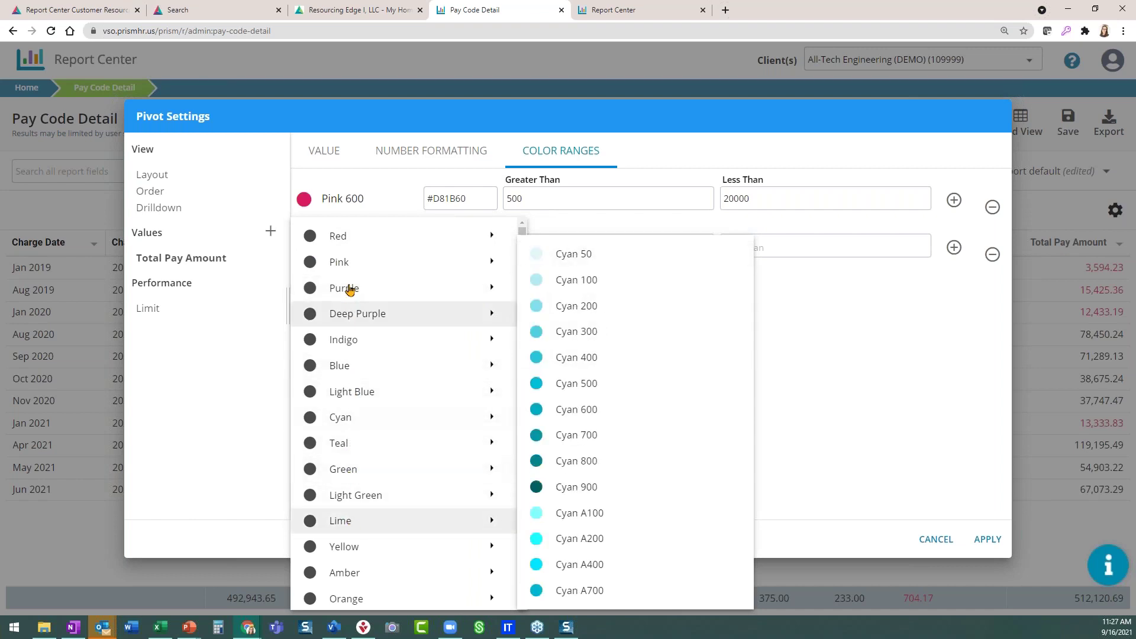
{"action": "left_click", "coordinate": [579, 409]}
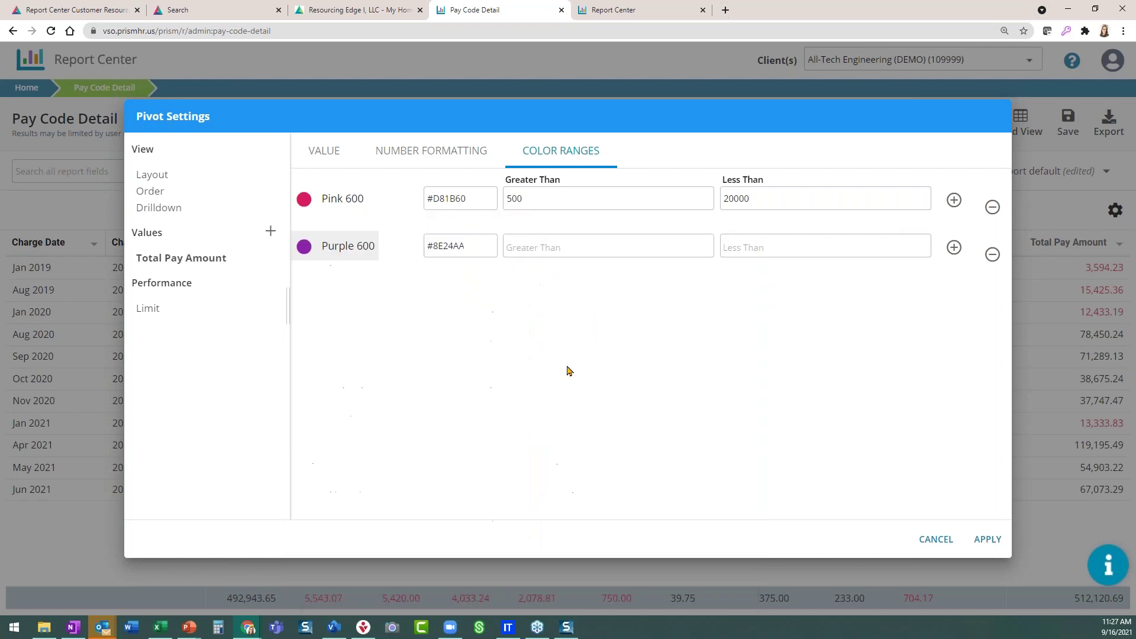
{"action": "left_click", "coordinate": [531, 246]}
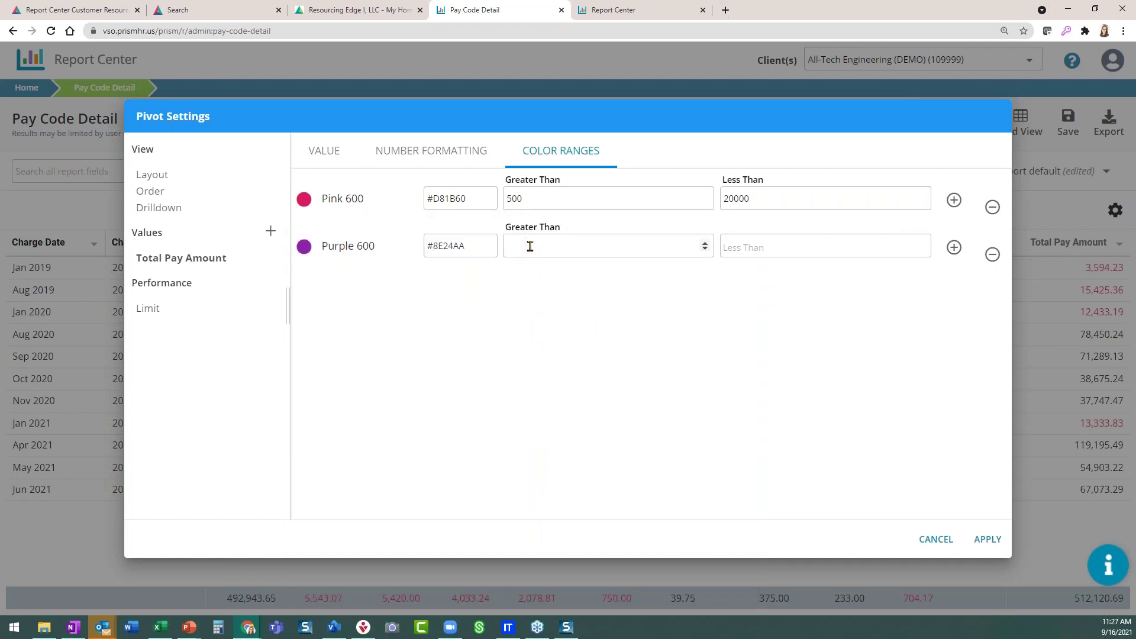
{"action": "type", "text": "50"}
{"action": "left_click", "coordinate": [751, 245]}
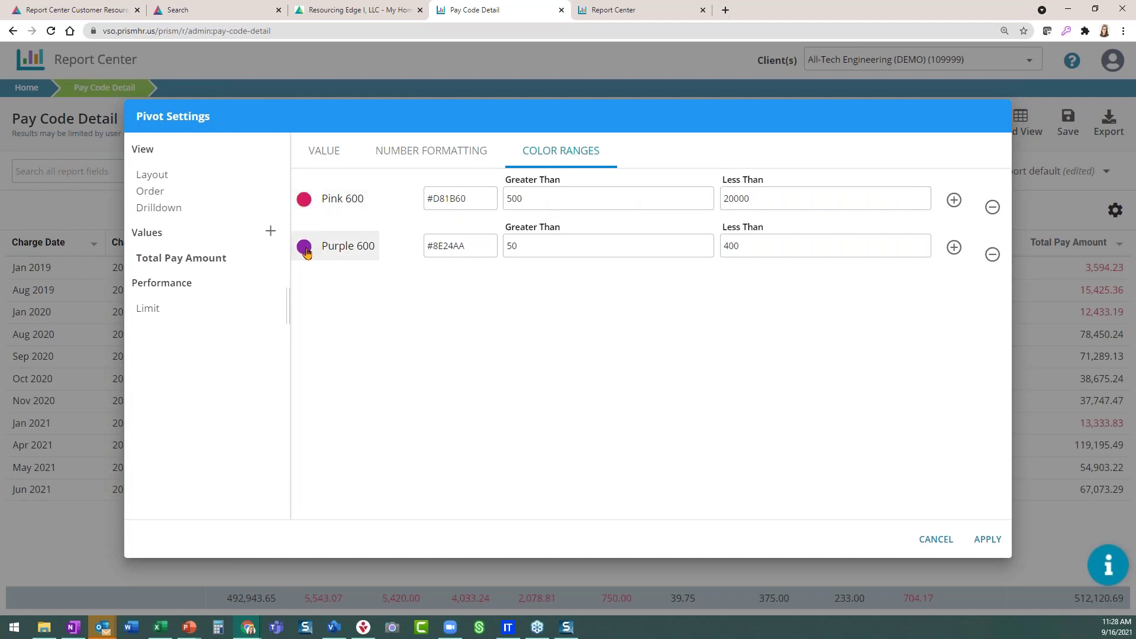
{"action": "left_click", "coordinate": [983, 539]}
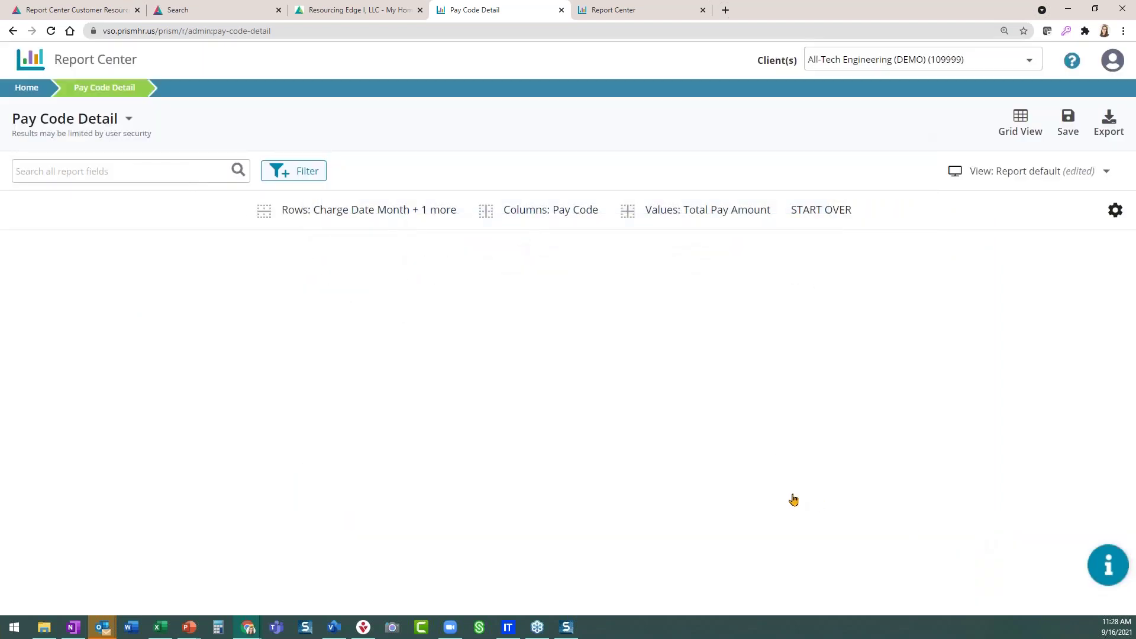
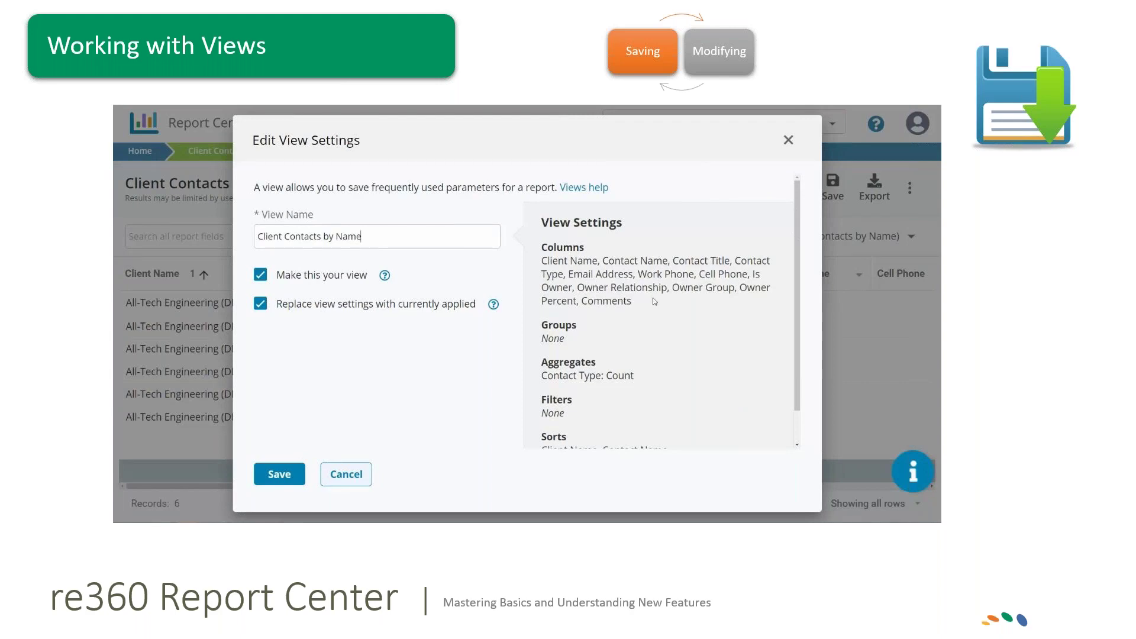
Save the Client Contacts by Name view with Make this your view and Replace view settings with currently applied both enabled.
{"action": "scroll", "coordinate": [533, 266], "scroll_direction": "down", "scroll_amount": 1}
{"action": "scroll", "coordinate": [577, 278], "scroll_direction": "up", "scroll_amount": 1}
{"action": "left_click", "coordinate": [261, 306]}
{"action": "left_click", "coordinate": [260, 305]}
{"action": "left_click", "coordinate": [261, 276]}
{"action": "left_click", "coordinate": [260, 277]}
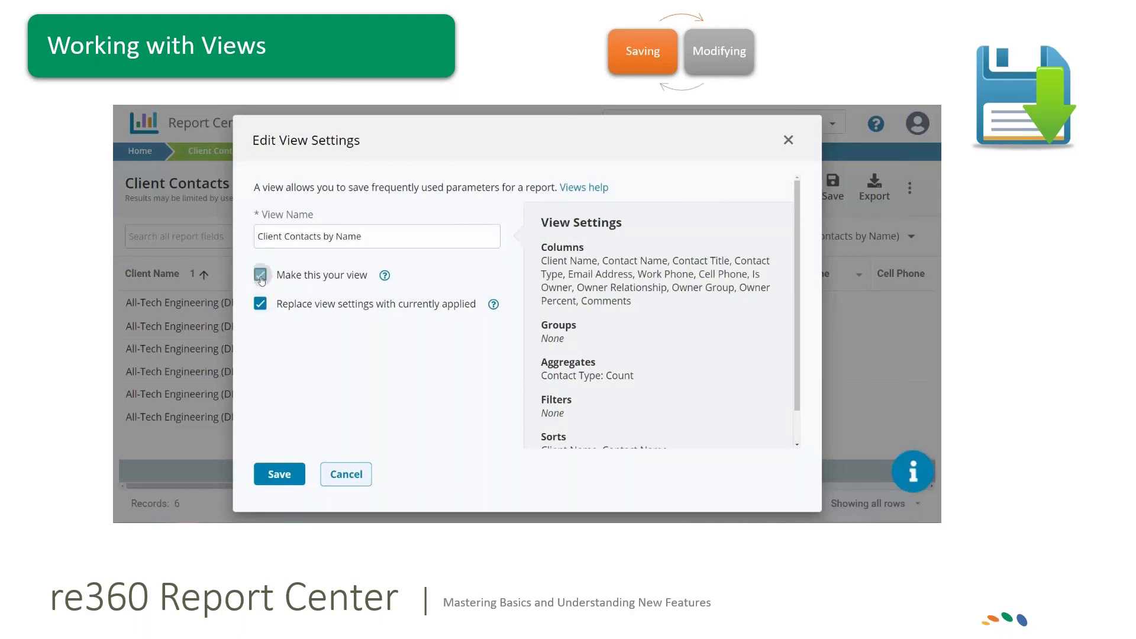
{"action": "left_click", "coordinate": [288, 478]}
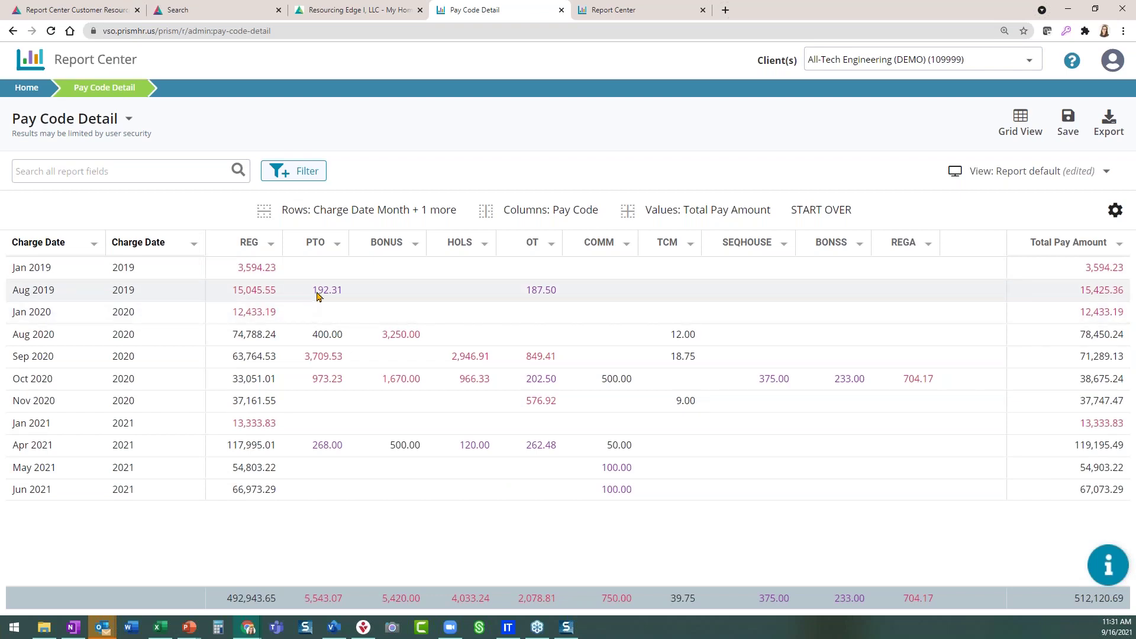
Save the pivot settings as a view named "Amounts by Color Variation" with Make this your view enabled.
{"action": "left_click", "coordinate": [1069, 121]}
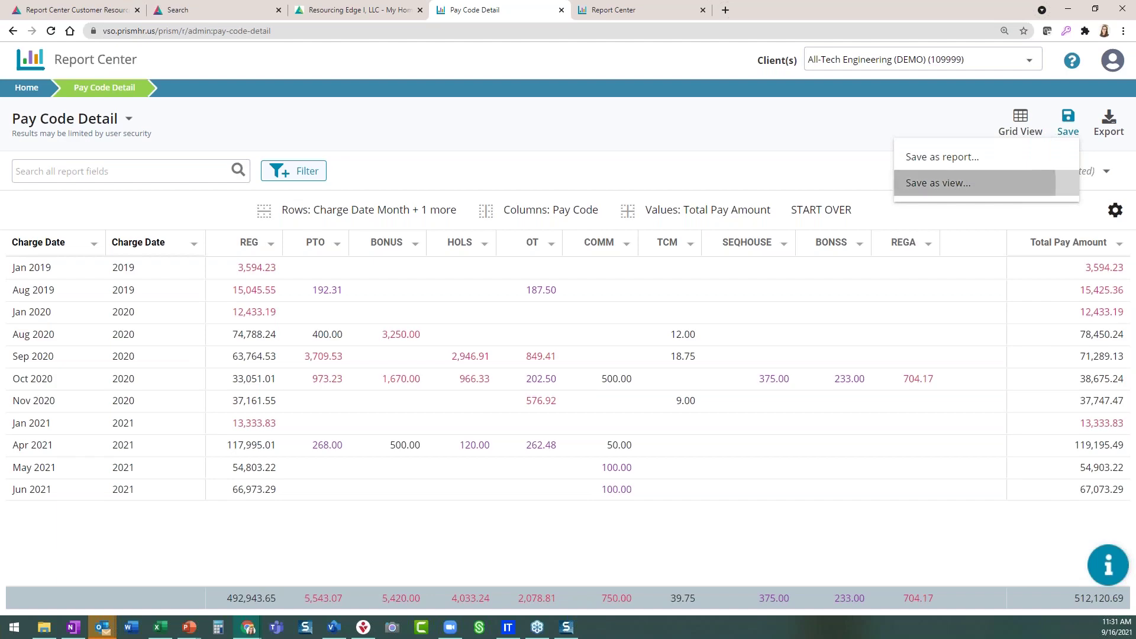
{"action": "left_click", "coordinate": [958, 184]}
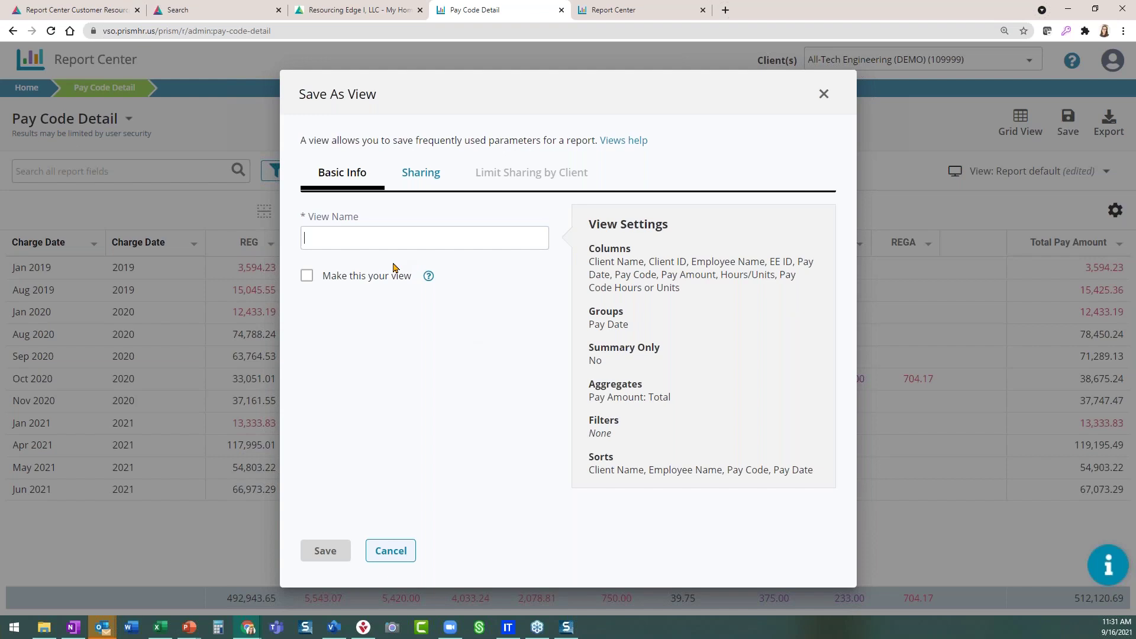
{"action": "type", "text": "Amounts by "}
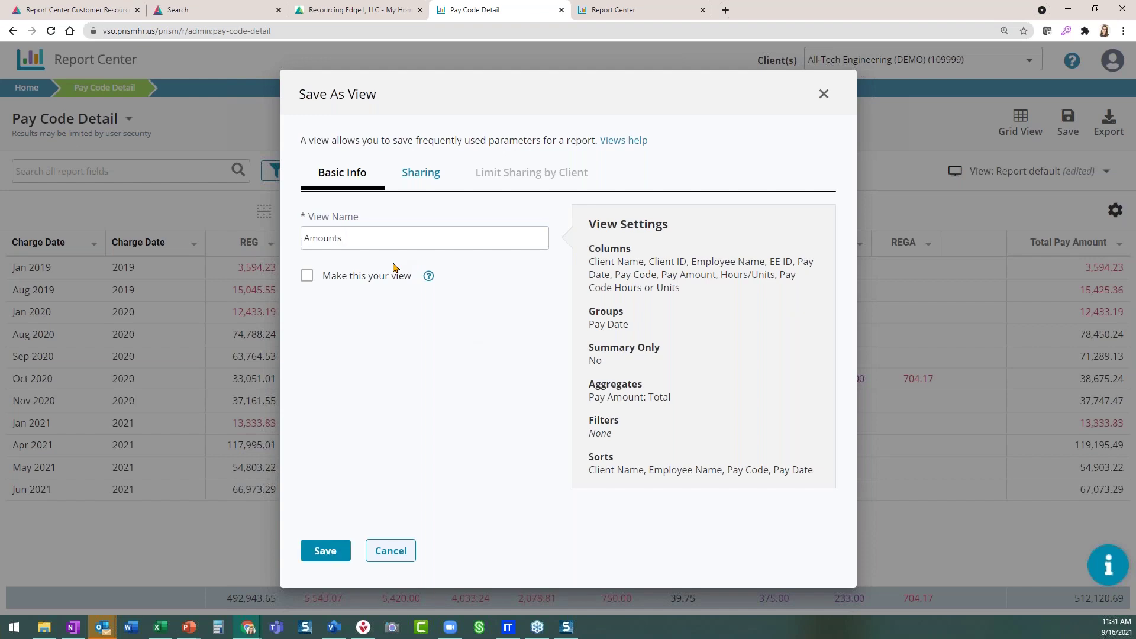
{"action": "type", "text": "Color Variation"}
{"action": "left_click", "coordinate": [307, 277]}
{"action": "left_click", "coordinate": [329, 551]}
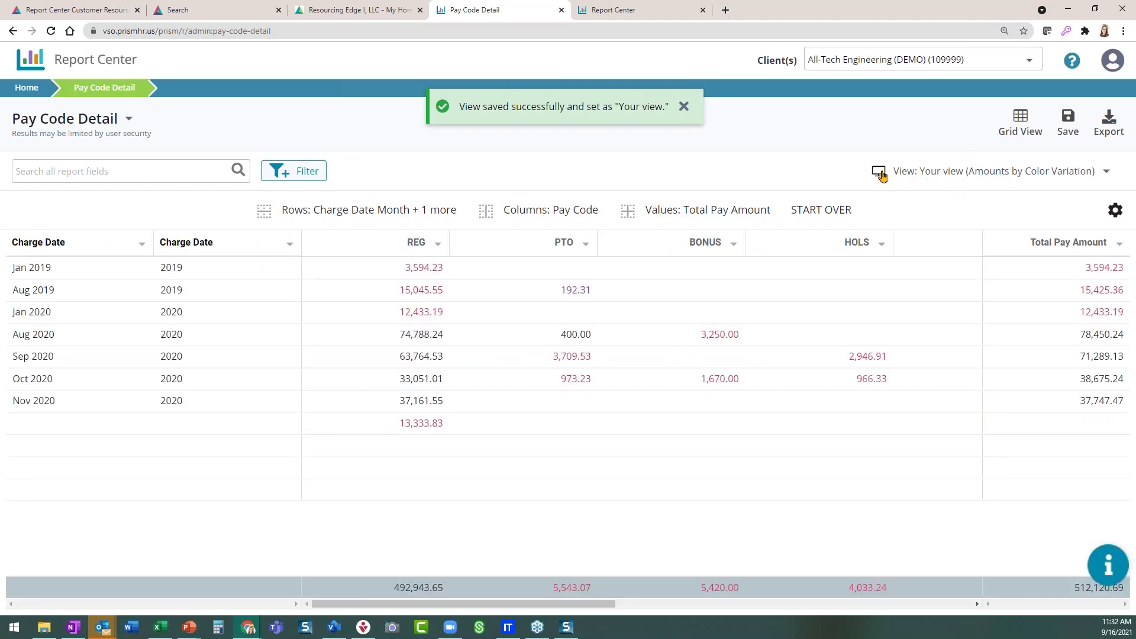
Switch from the Amounts by Color Variation view to Report default, remove the Pay Date in past 30 days filter, and show the available views.
{"action": "left_click", "coordinate": [911, 175]}
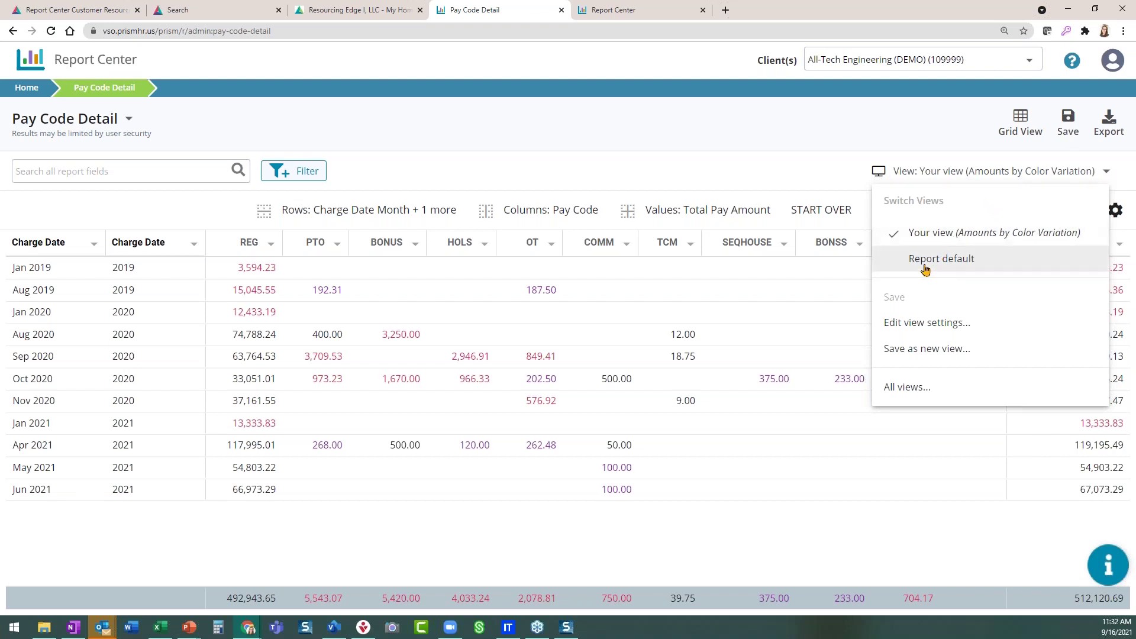
{"action": "left_click", "coordinate": [947, 260]}
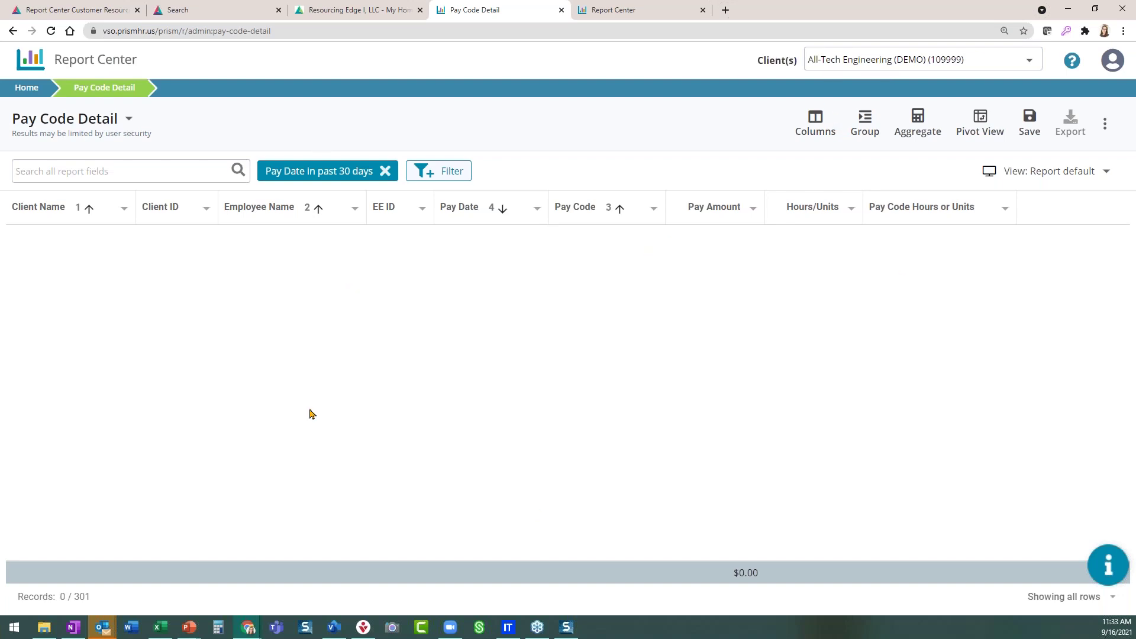
{"action": "left_click", "coordinate": [385, 171]}
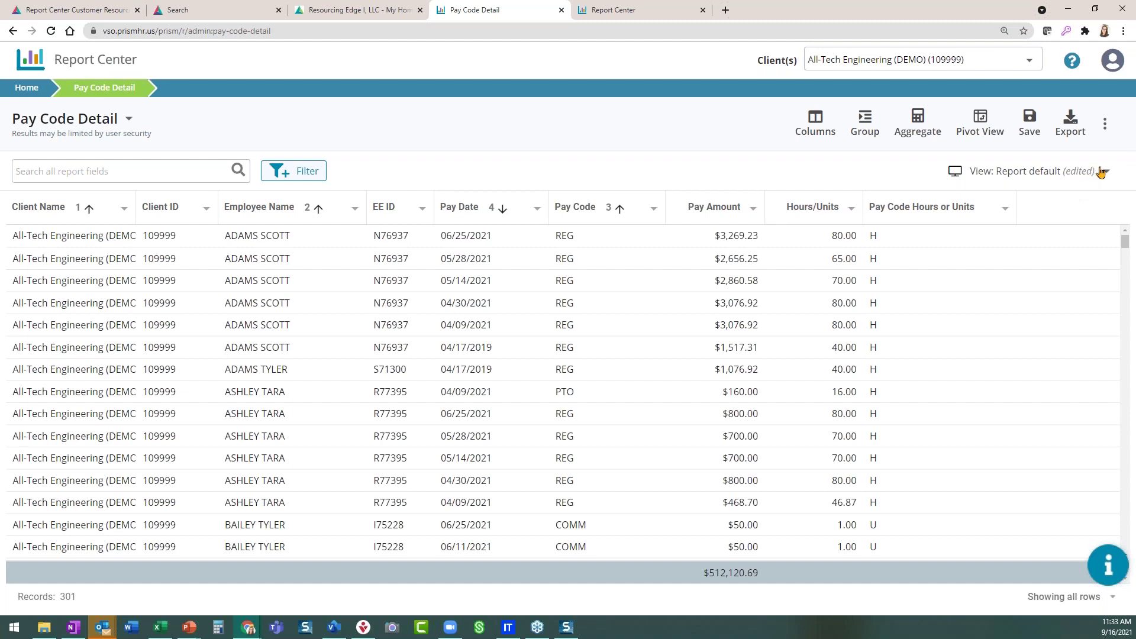
{"action": "left_click", "coordinate": [1107, 172]}
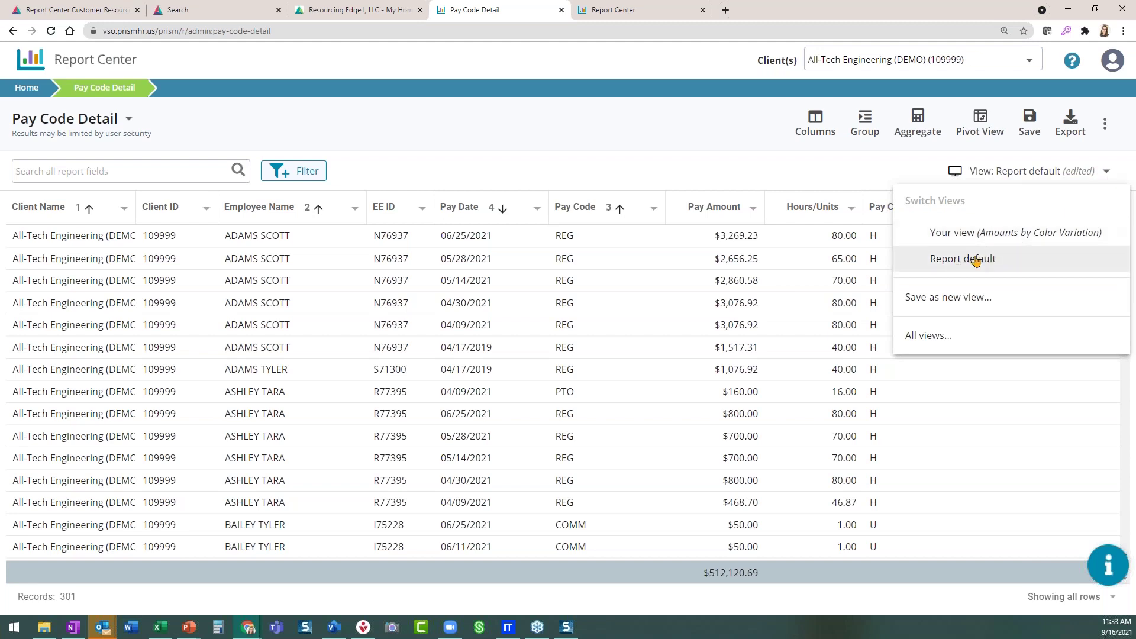
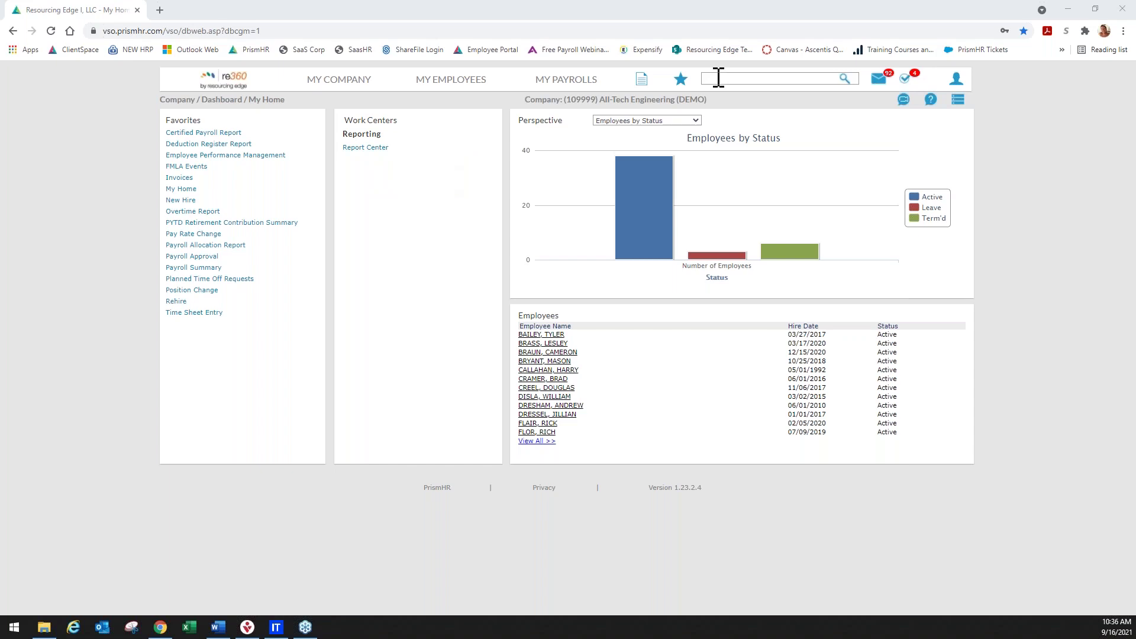
Launch Report Center from the home dashboard, search the reports for "pay code", and open Pay Code Detail.
{"action": "left_click", "coordinate": [718, 77]}
{"action": "left_click", "coordinate": [373, 177]}
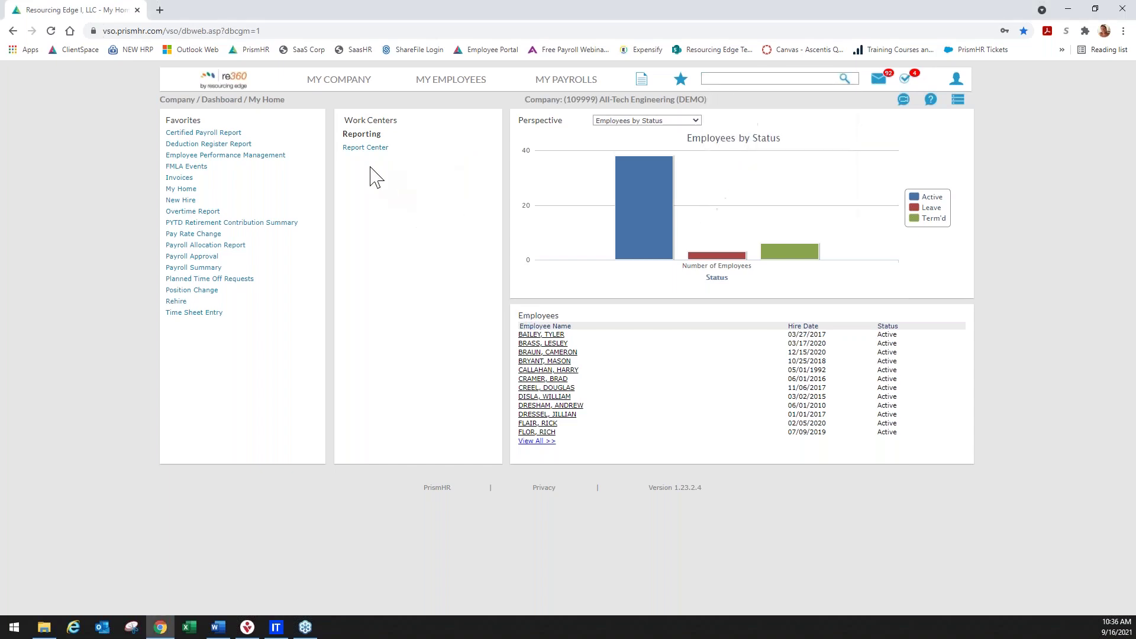
{"action": "left_click", "coordinate": [368, 150]}
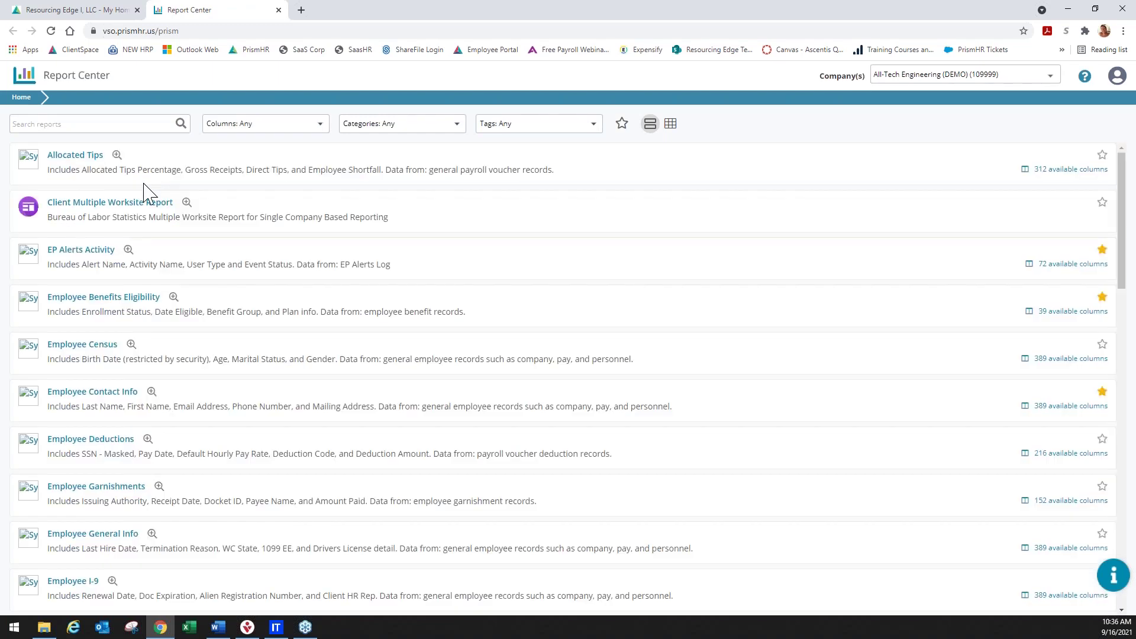
{"action": "left_click", "coordinate": [137, 121]}
{"action": "type", "text": "pay code"}
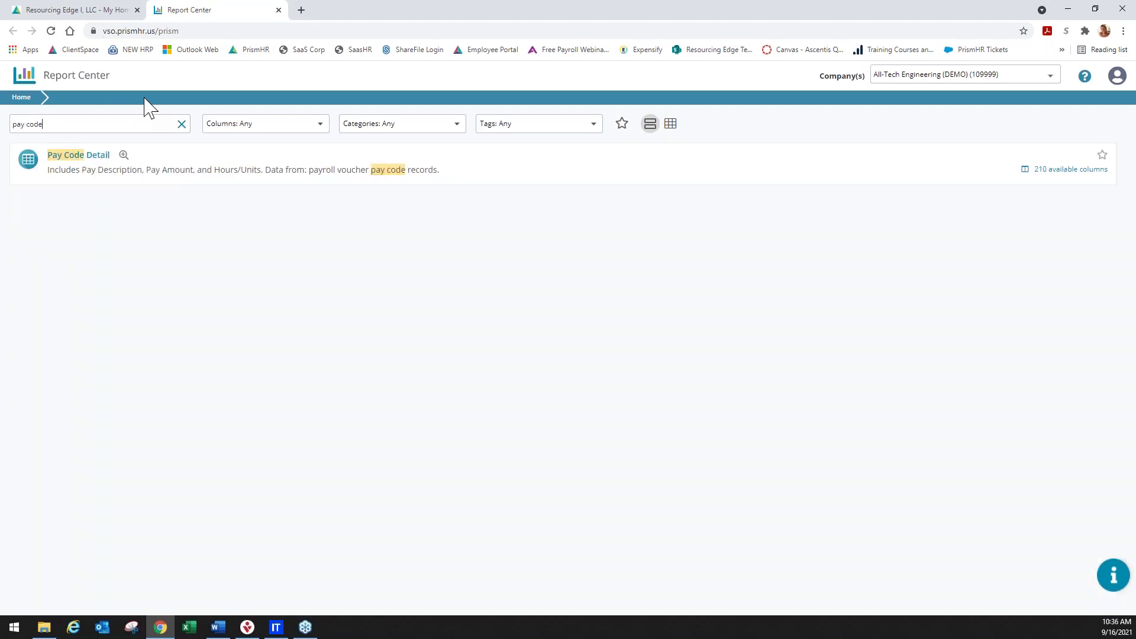
{"action": "left_click", "coordinate": [79, 159]}
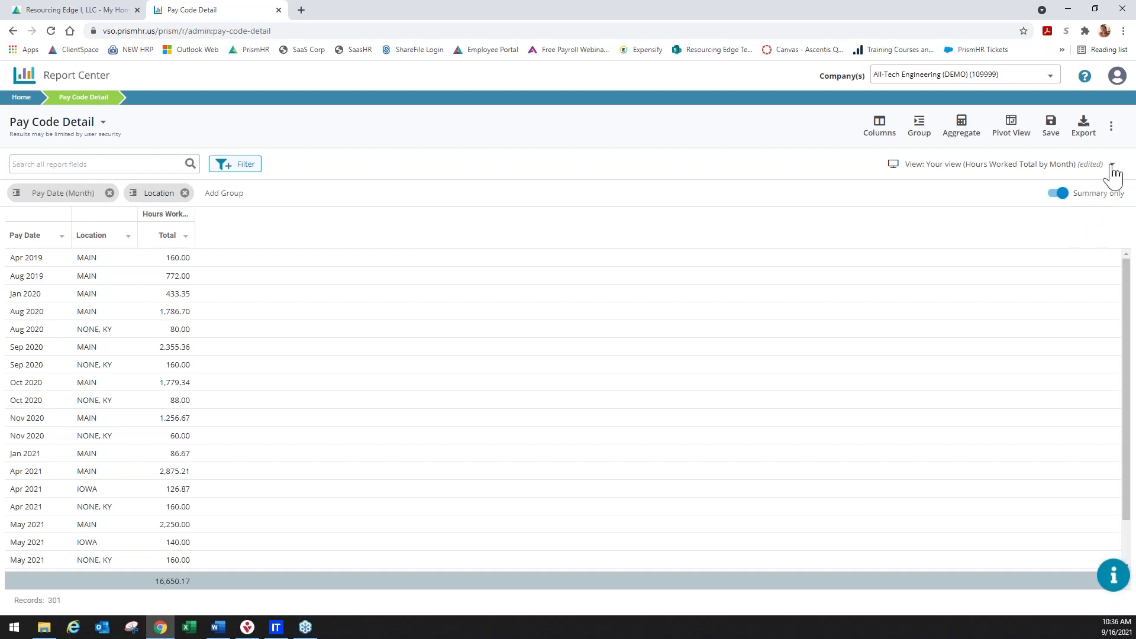
Switch Pay Code Detail from Hours Worked Total by Month to the Report default view and remove its Pay Date filter.
{"action": "left_click", "coordinate": [1112, 166]}
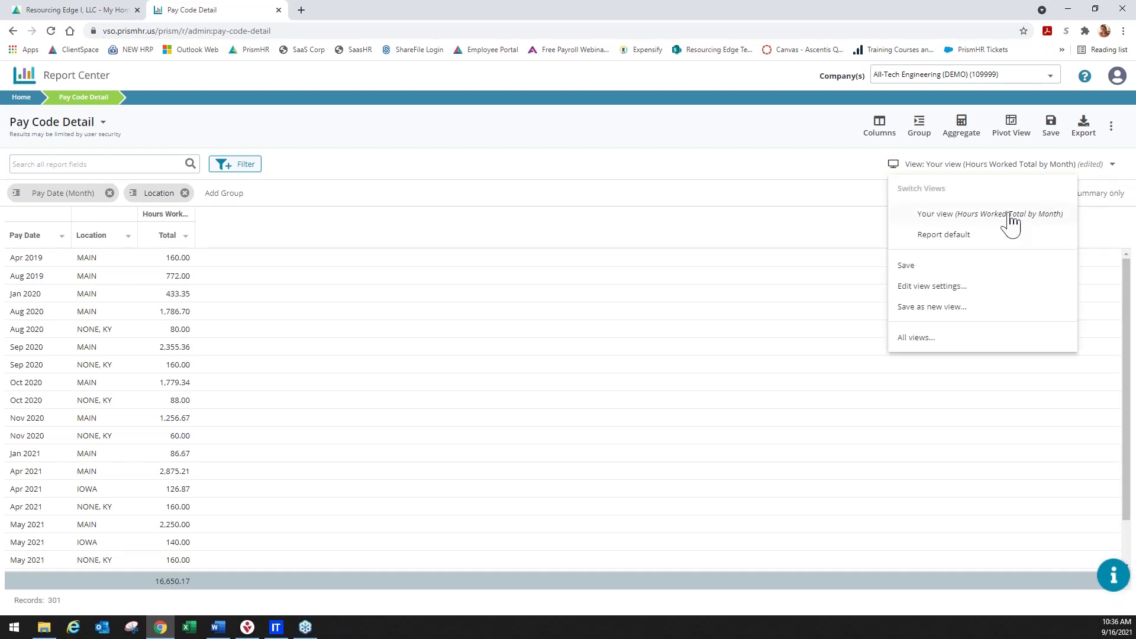
{"action": "left_click", "coordinate": [953, 237]}
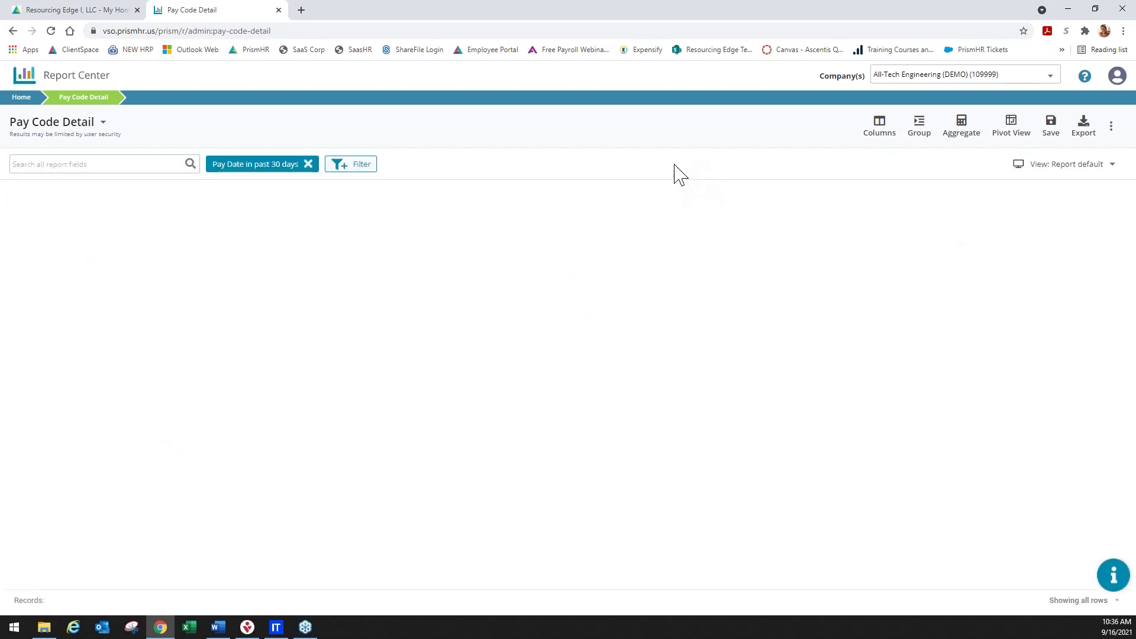
{"action": "left_click", "coordinate": [308, 165]}
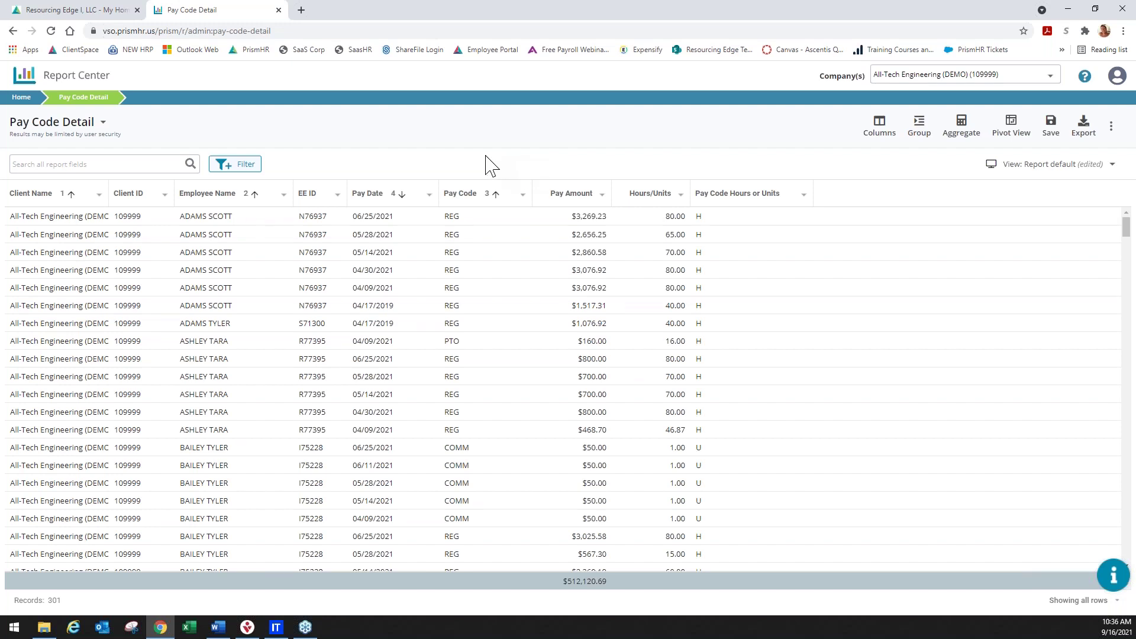
Clear all columns from the Pay Code Detail report.
{"action": "left_click", "coordinate": [874, 137]}
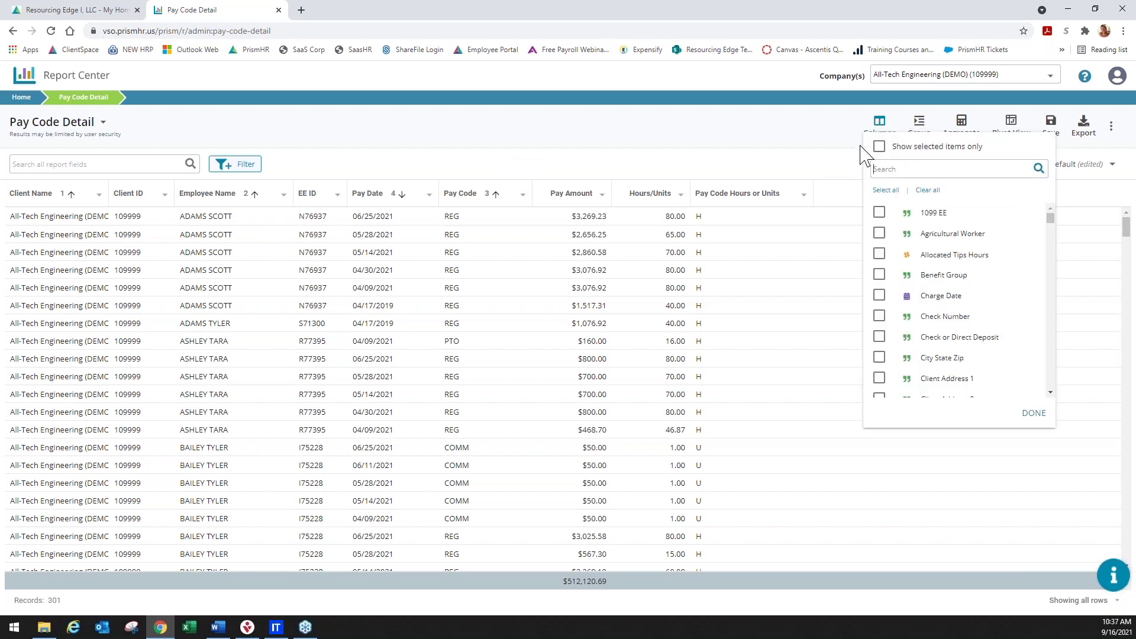
{"action": "left_click", "coordinate": [927, 189]}
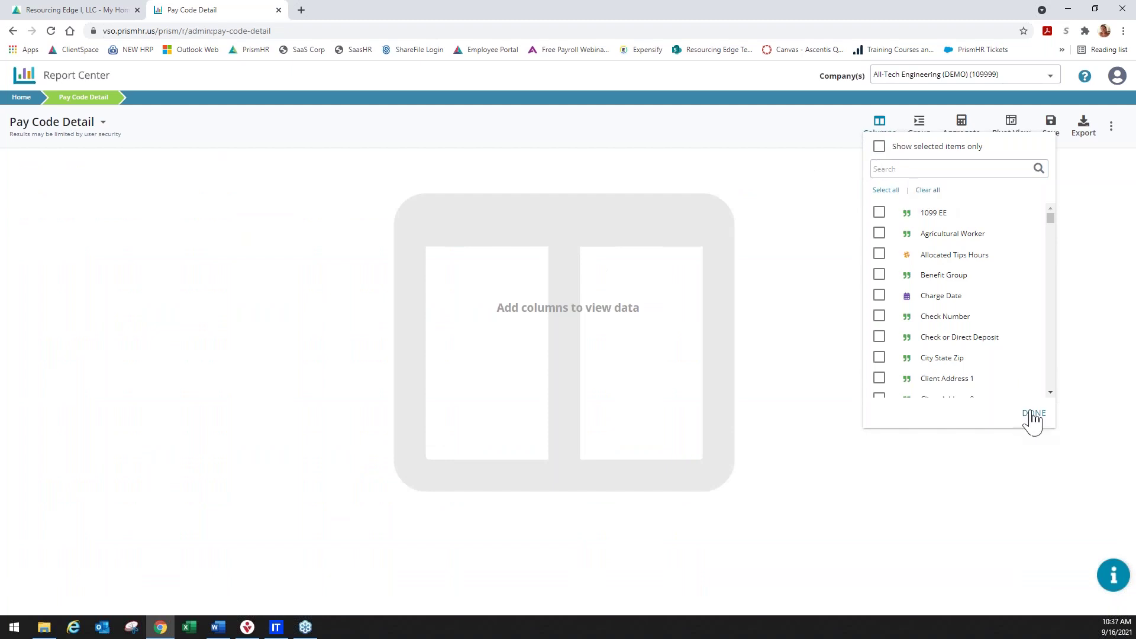
{"action": "left_click", "coordinate": [1033, 413]}
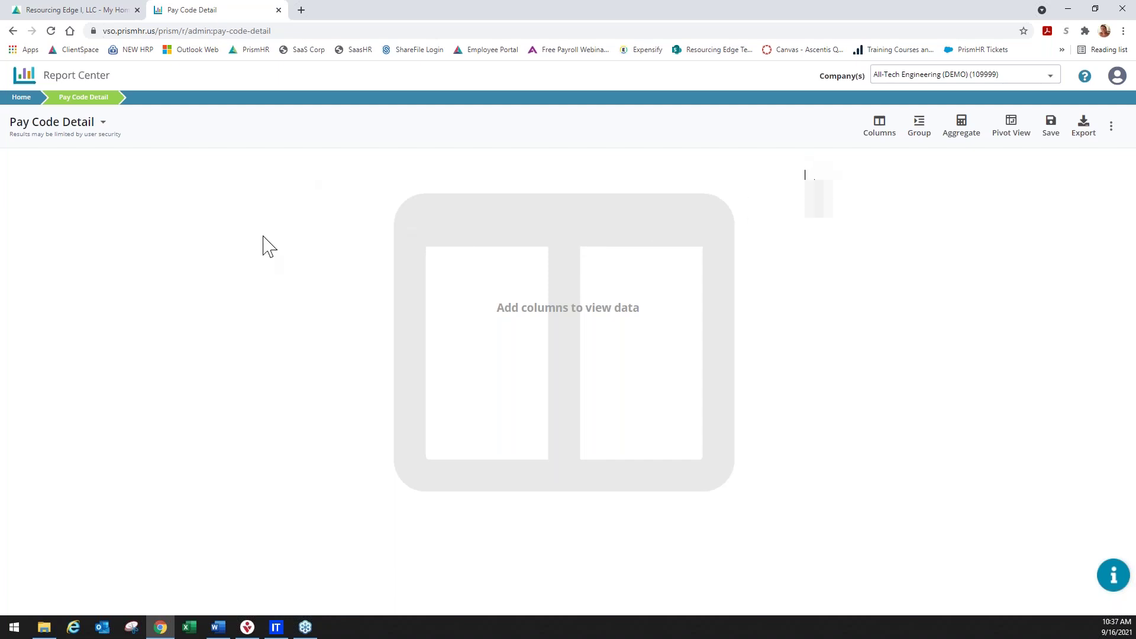
Add the Pay Date and Location columns to the emptied report.
{"action": "left_click", "coordinate": [880, 125]}
{"action": "type", "text": "pay date"}
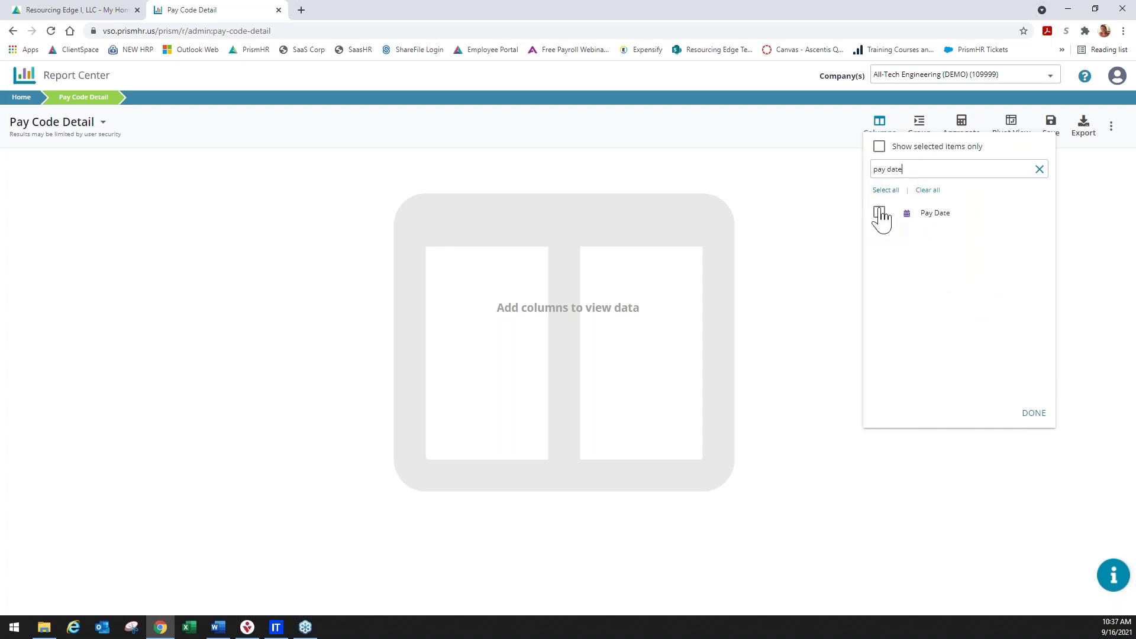
{"action": "left_click", "coordinate": [880, 213]}
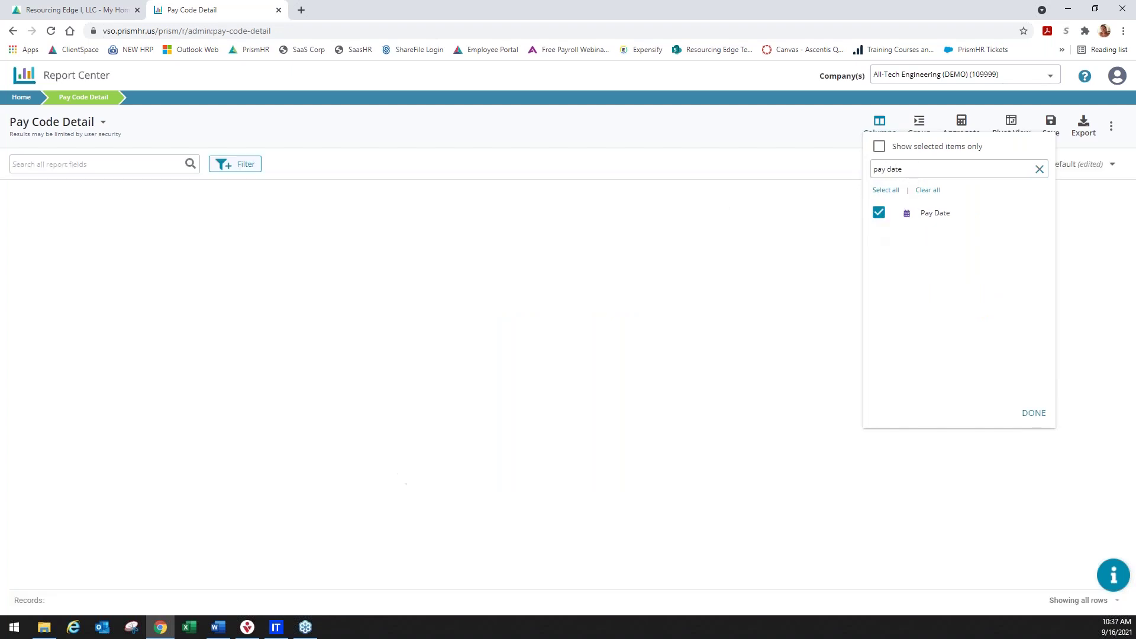
{"action": "left_click_drag", "start_coordinate": [920, 170], "coordinate": [871, 170]}
{"action": "type", "text": "location"}
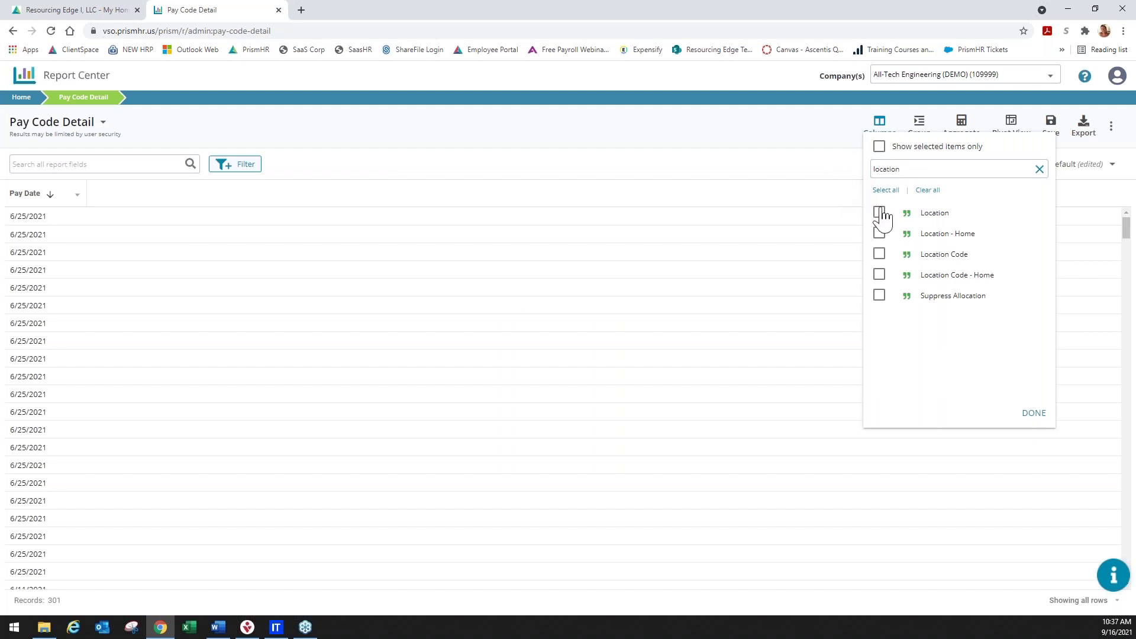
{"action": "left_click", "coordinate": [880, 213]}
Add the Hours Worked column to the report and finish the column selection.
{"action": "left_click_drag", "start_coordinate": [919, 170], "coordinate": [852, 179]}
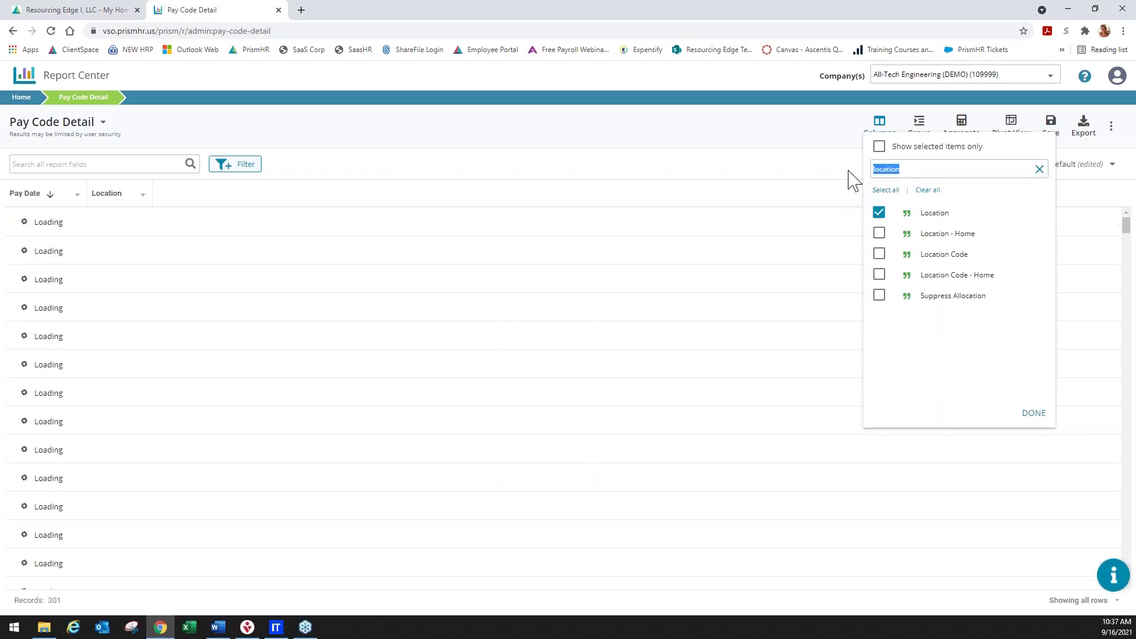
{"action": "type", "text": "hours wormk"}
{"action": "key", "text": "BackSpace"}
{"action": "key", "text": "BackSpace"}
{"action": "type", "text": "ked"}
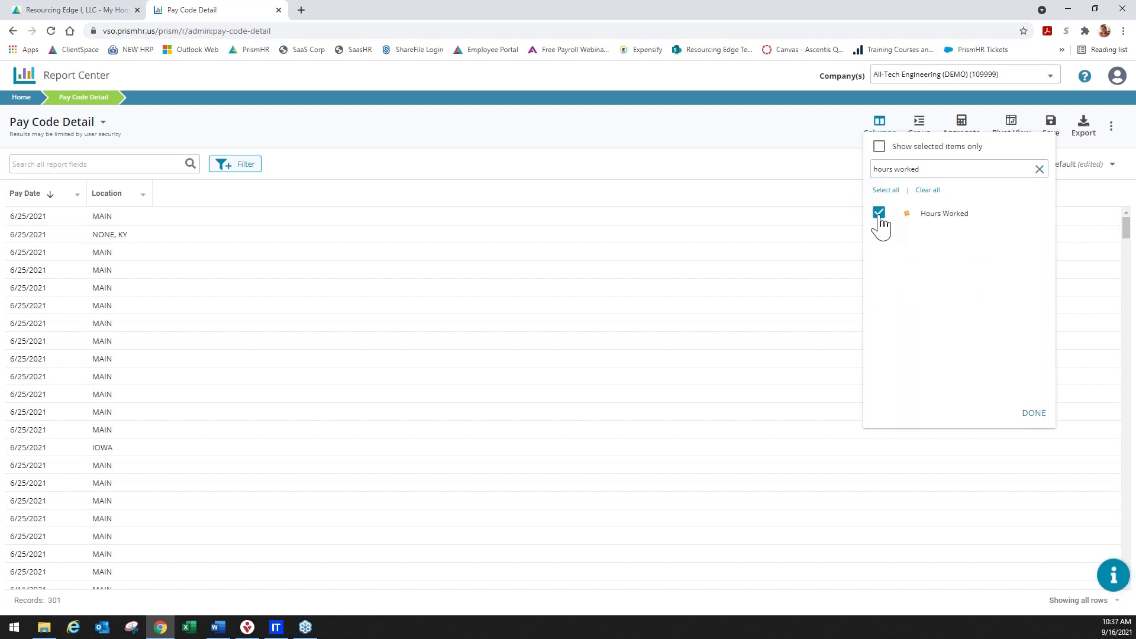
{"action": "left_click", "coordinate": [879, 214]}
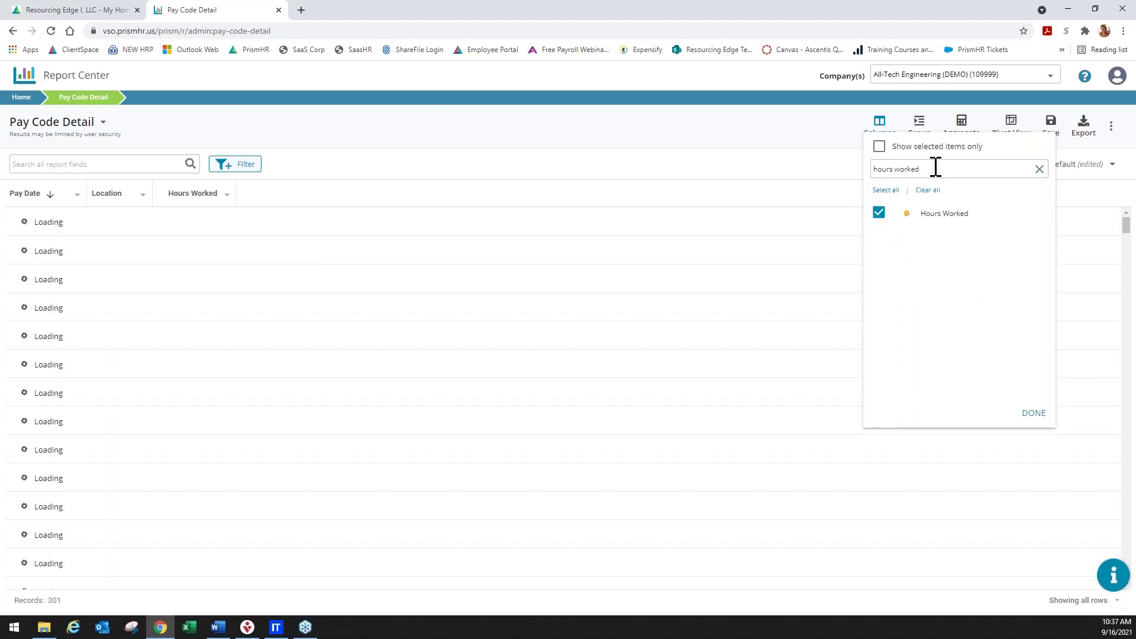
{"action": "left_click", "coordinate": [1044, 409]}
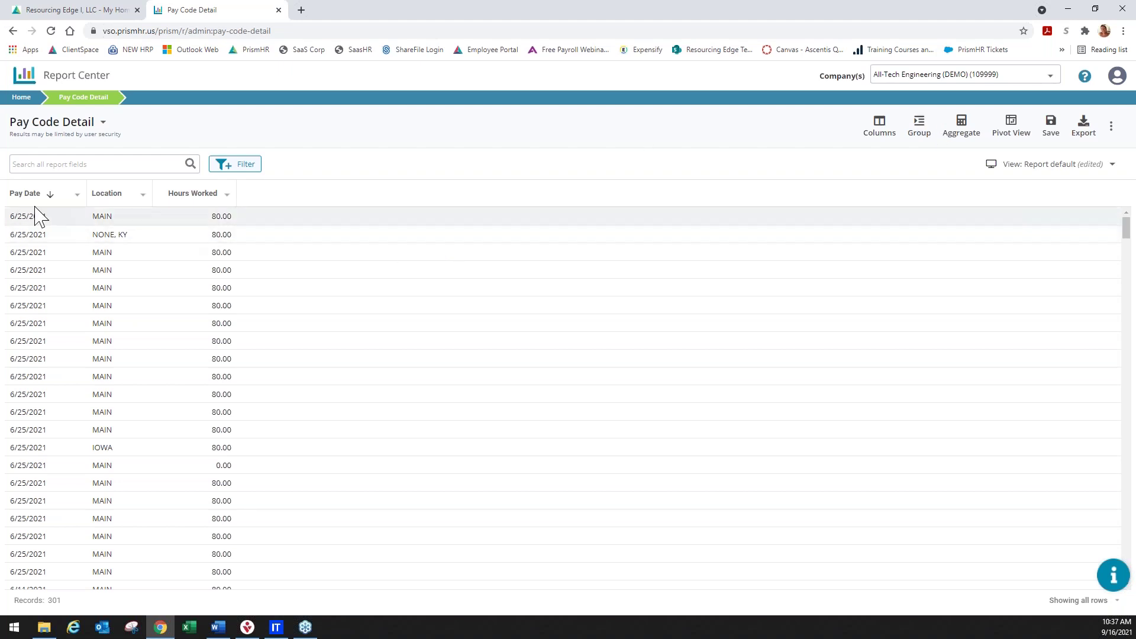
Group the report by Pay Date month, with Location as the second grouping level.
{"action": "left_click", "coordinate": [76, 196]}
{"action": "mouse_move", "coordinate": [108, 255]}
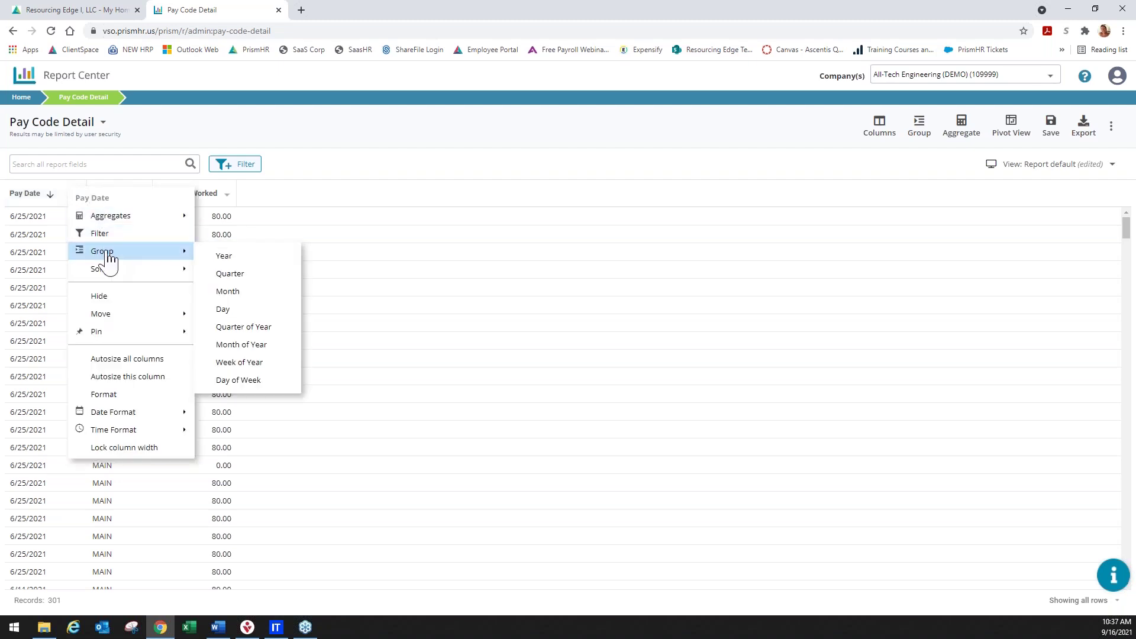
{"action": "left_click", "coordinate": [241, 301]}
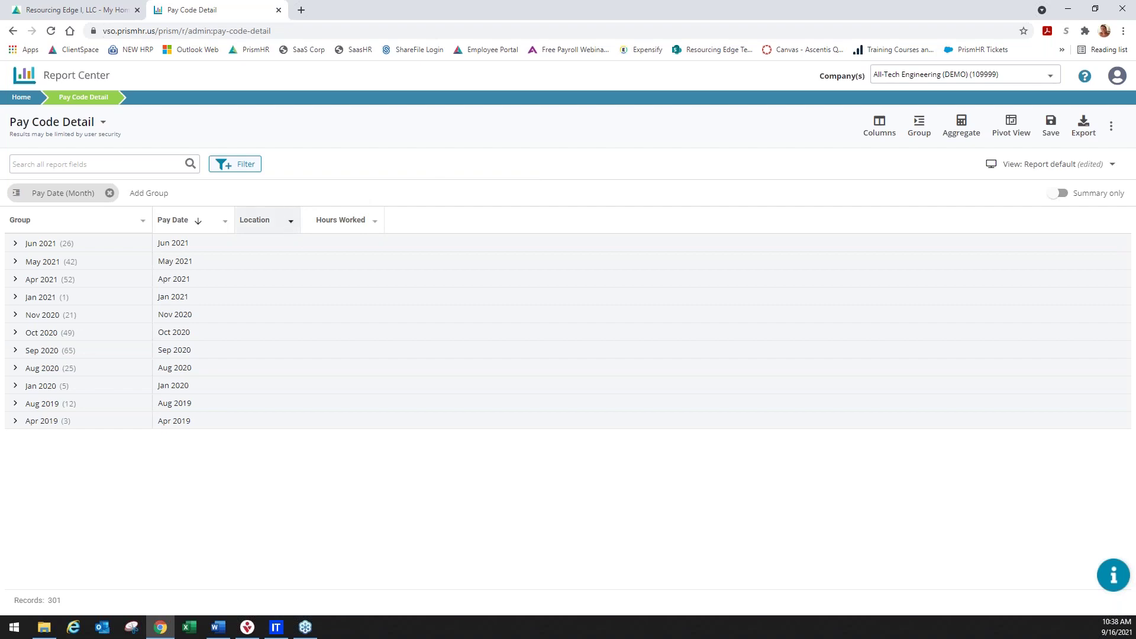
{"action": "left_click", "coordinate": [291, 223]}
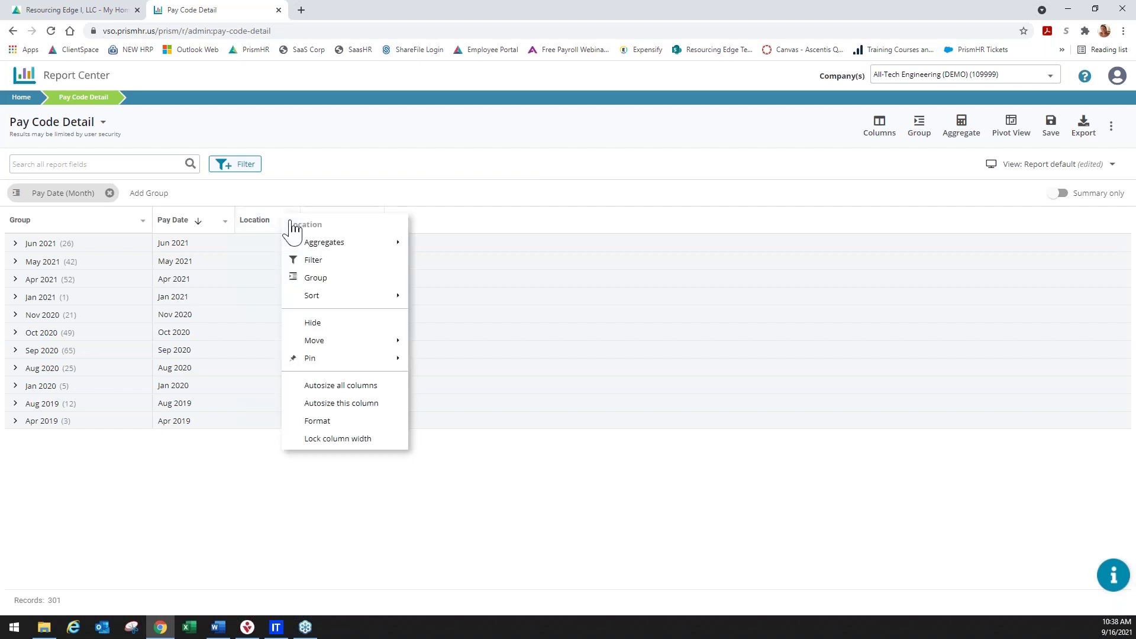
{"action": "left_click", "coordinate": [319, 278]}
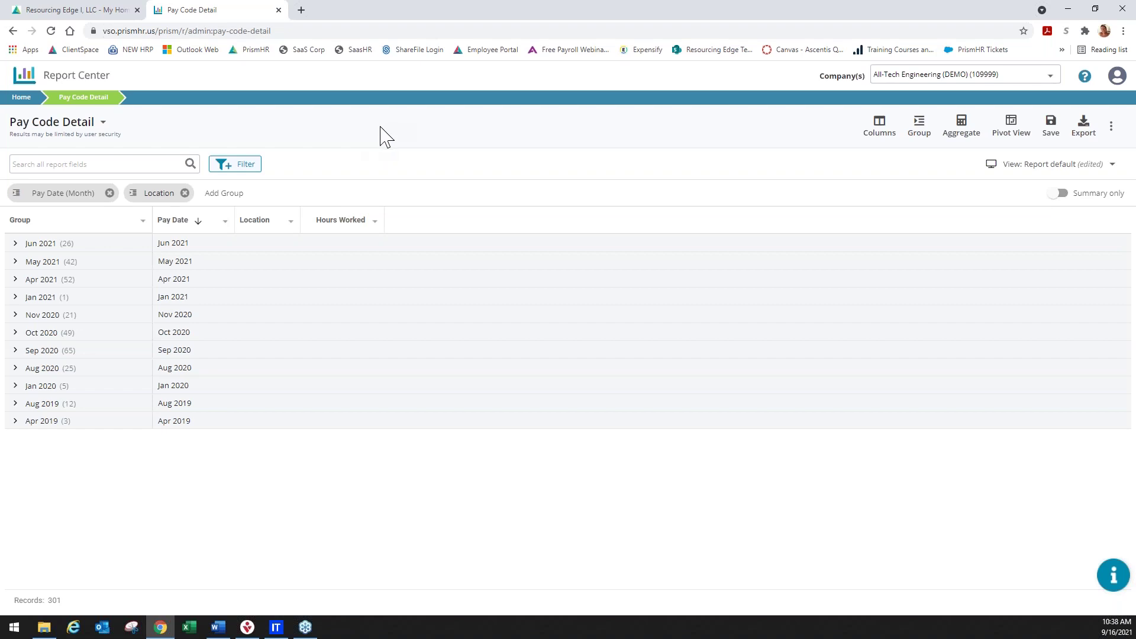
Apply the Total aggregate to Hours Worked and turn on Summary only for the grouped report.
{"action": "left_click", "coordinate": [374, 221]}
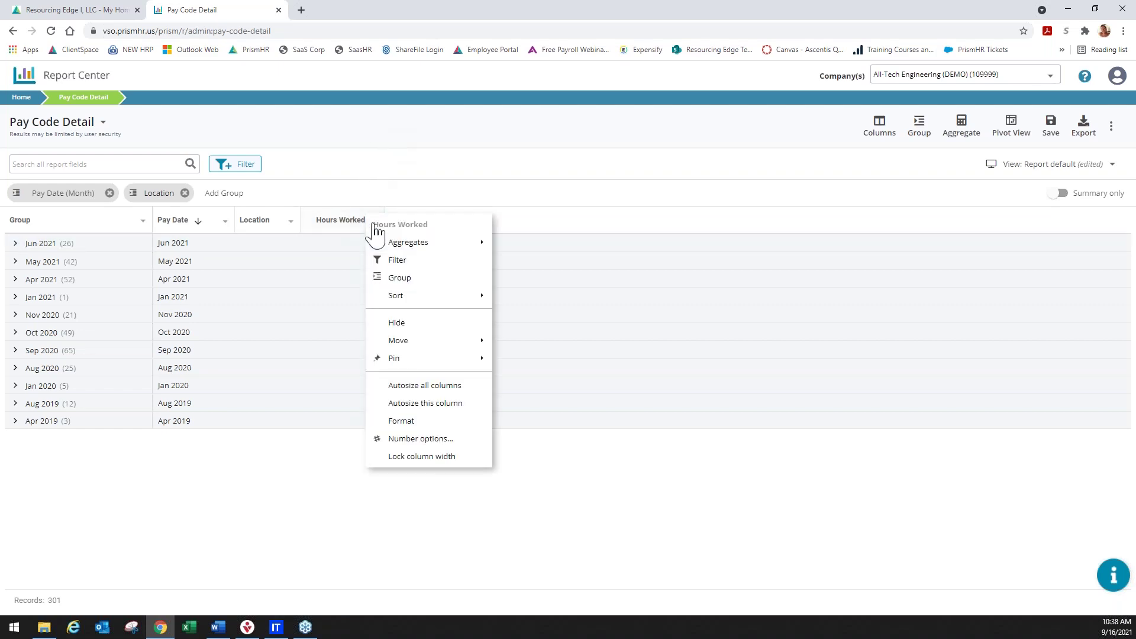
{"action": "mouse_move", "coordinate": [396, 250]}
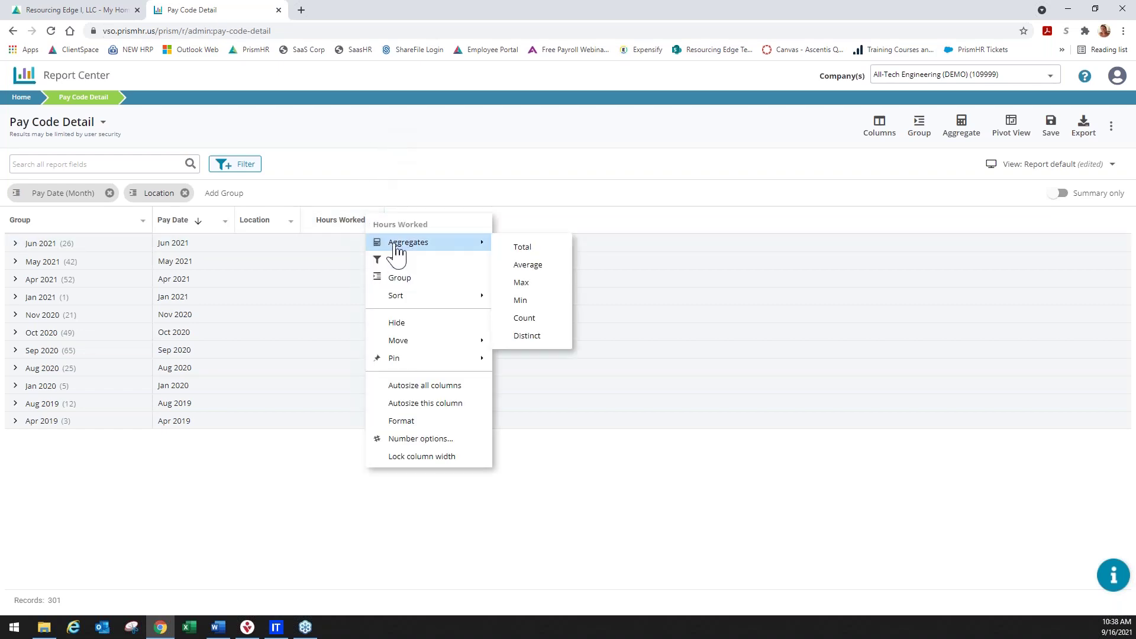
{"action": "left_click", "coordinate": [544, 257]}
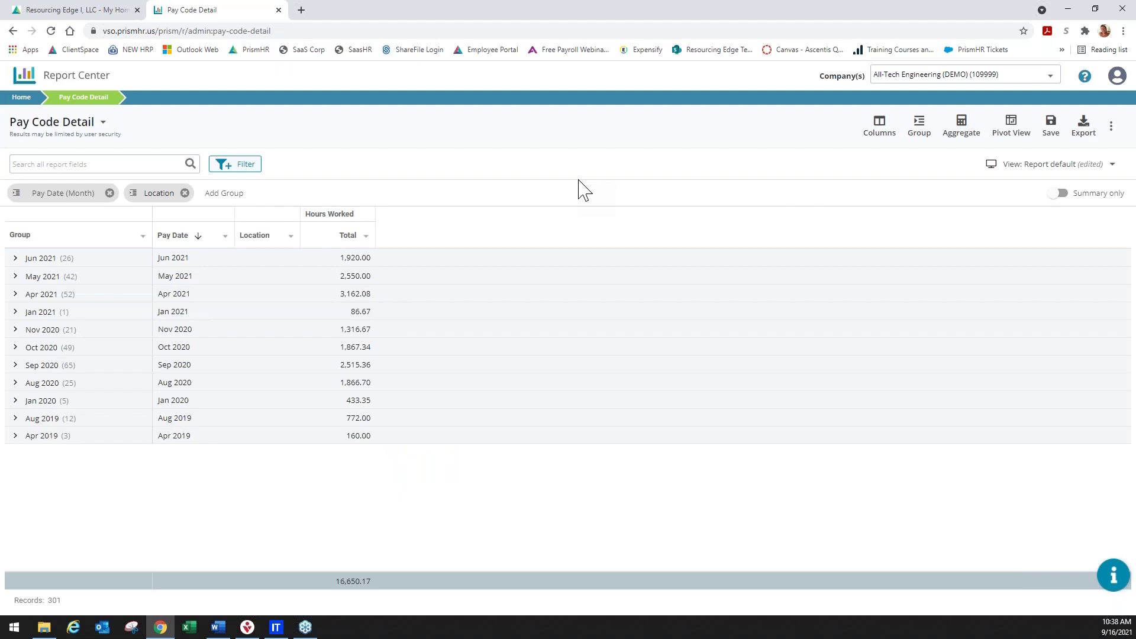
{"action": "left_click", "coordinate": [1057, 193]}
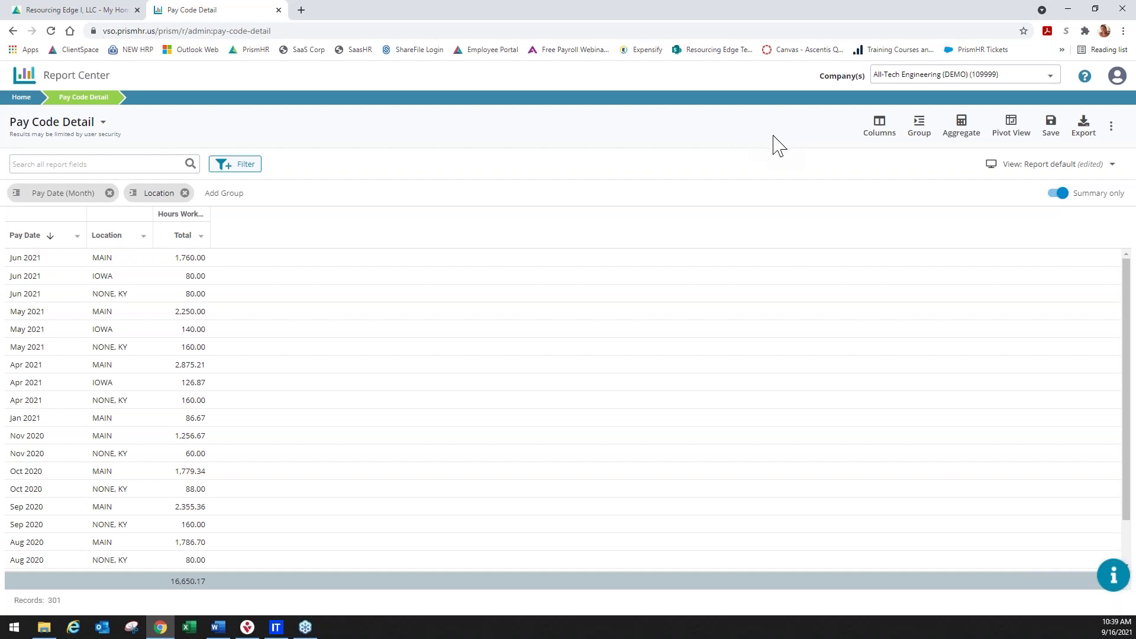
Export the hours summary to Excel as Pay Code Detail.xlsx and review the downloaded workbook before closing it.
{"action": "left_click", "coordinate": [1084, 131]}
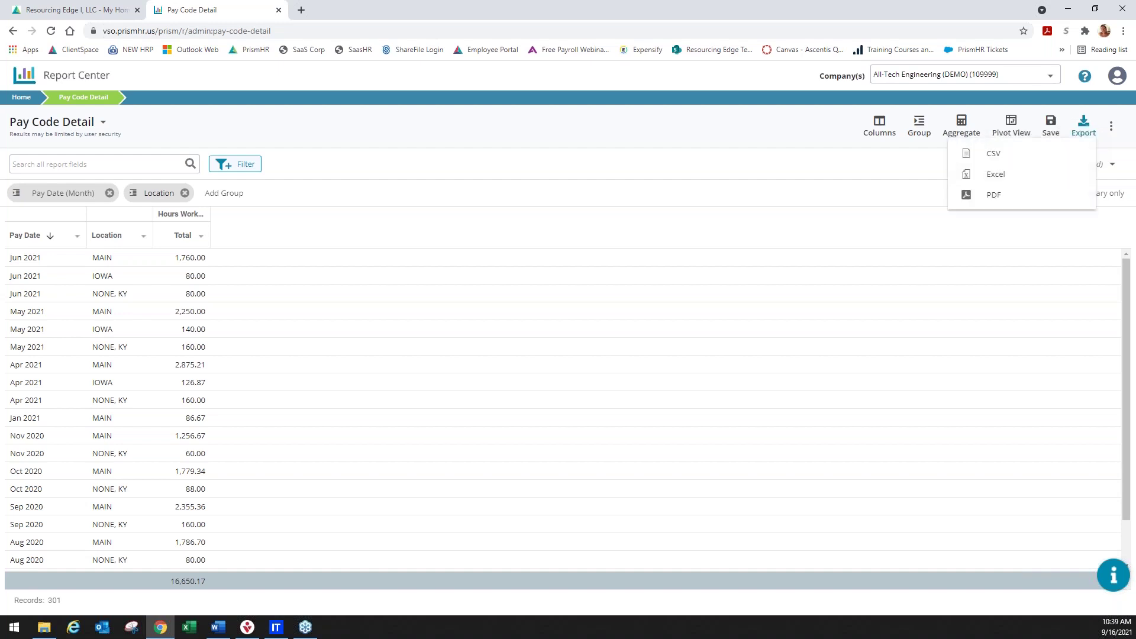
{"action": "left_click", "coordinate": [1005, 177]}
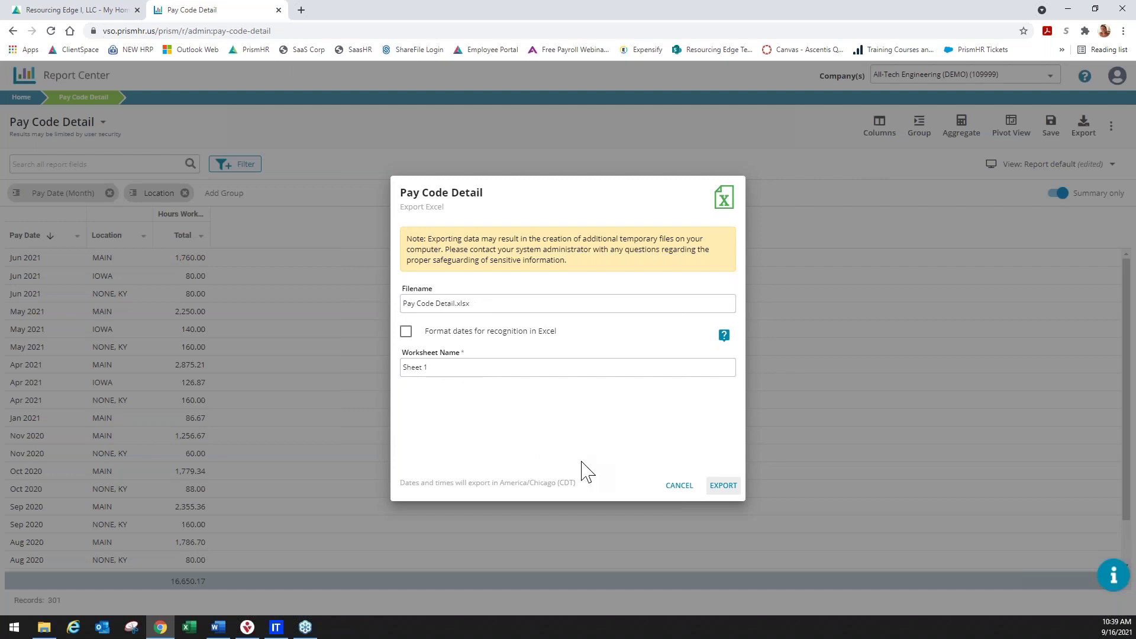
{"action": "left_click", "coordinate": [723, 486]}
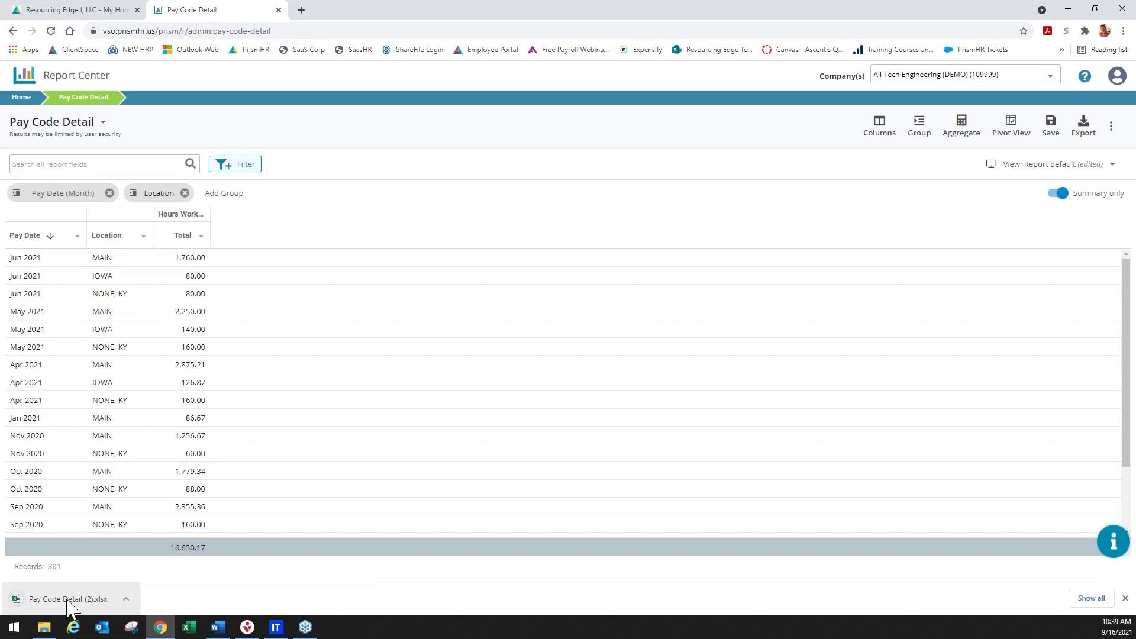
{"action": "left_click", "coordinate": [69, 601]}
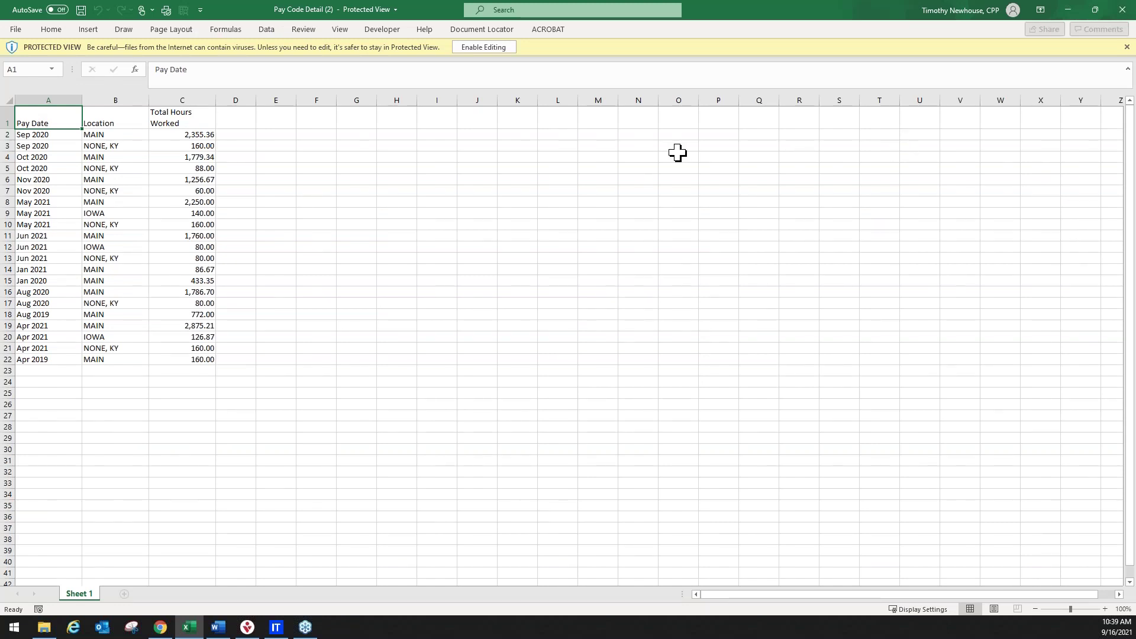
{"action": "left_click", "coordinate": [1127, 9]}
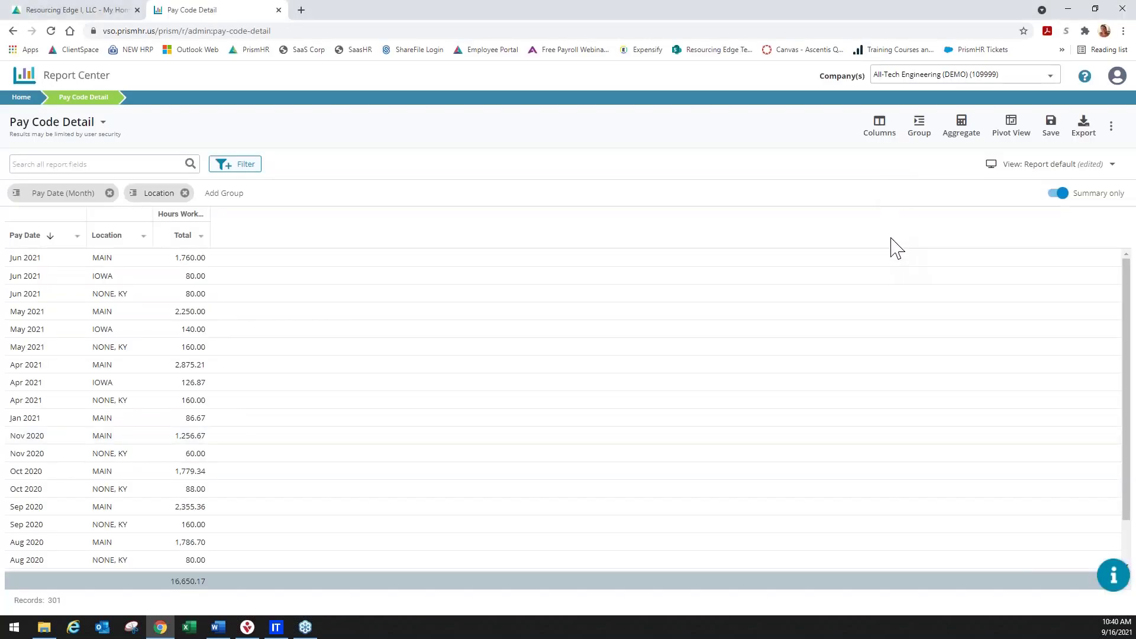
Save the report settings as a view named Pay Date by Location and make it your view.
{"action": "left_click", "coordinate": [1052, 137]}
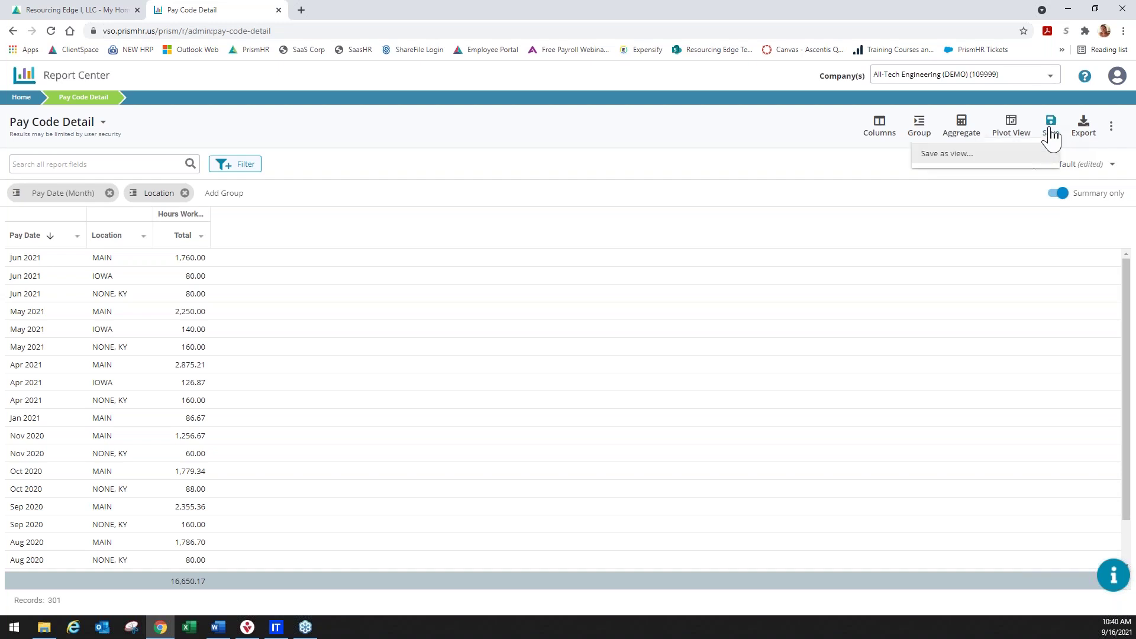
{"action": "left_click", "coordinate": [959, 155]}
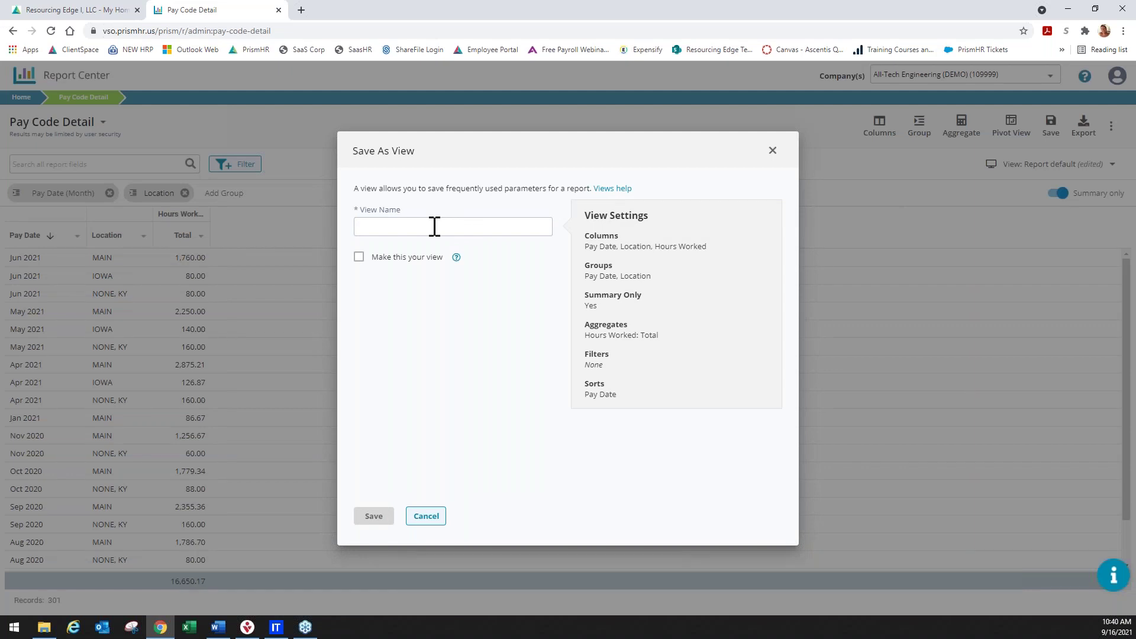
{"action": "type", "text": "Pay Code"}
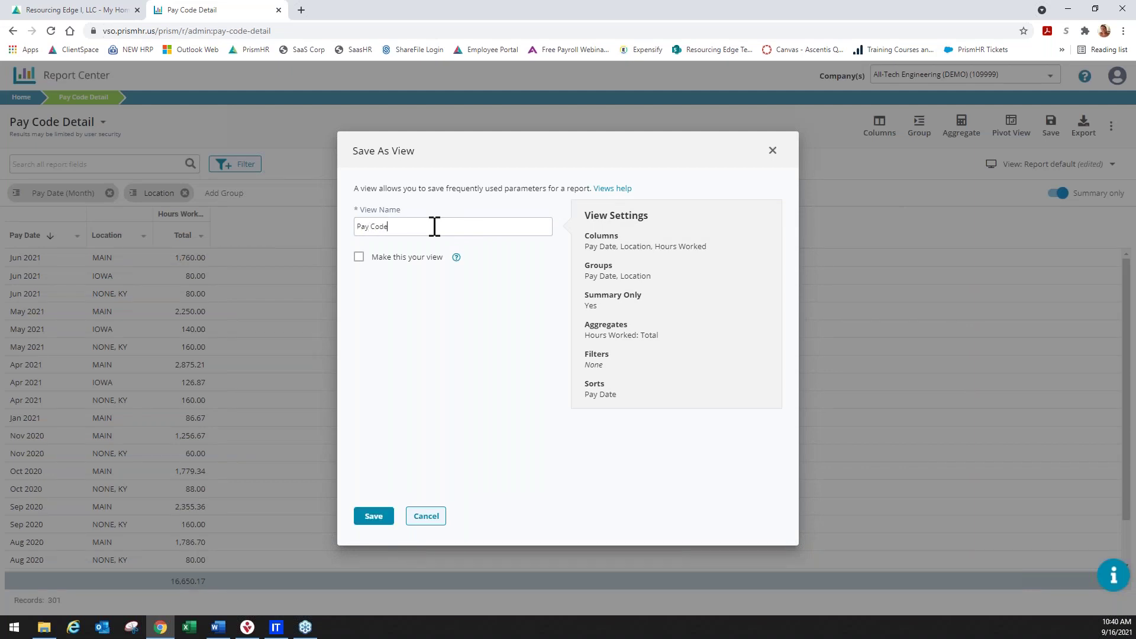
{"action": "key", "text": "BackSpace"}
{"action": "key", "text": "BackSpace"}
{"action": "key", "text": "BackSpace"}
{"action": "key", "text": "BackSpace"}
{"action": "key", "text": "BackSpace"}
{"action": "type", "text": "Daete"}
{"action": "key", "text": "BackSpace"}
{"action": "key", "text": "BackSpace"}
{"action": "key", "text": "BackSpace"}
{"action": "type", "text": "te by Location"}
{"action": "left_click", "coordinate": [359, 258]}
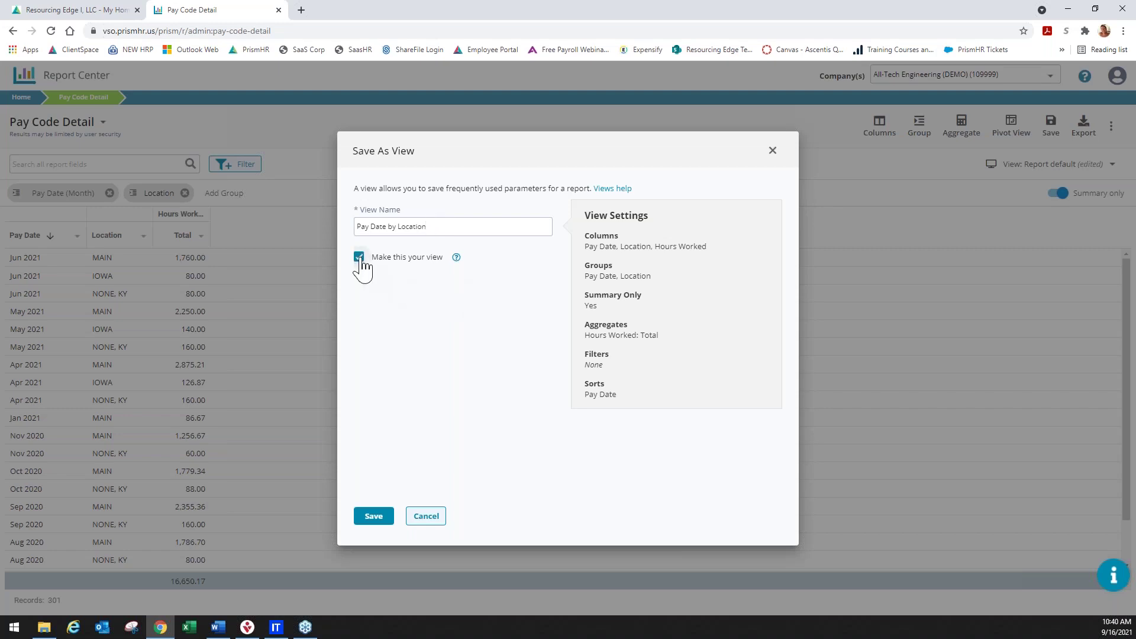
{"action": "left_click", "coordinate": [373, 520]}
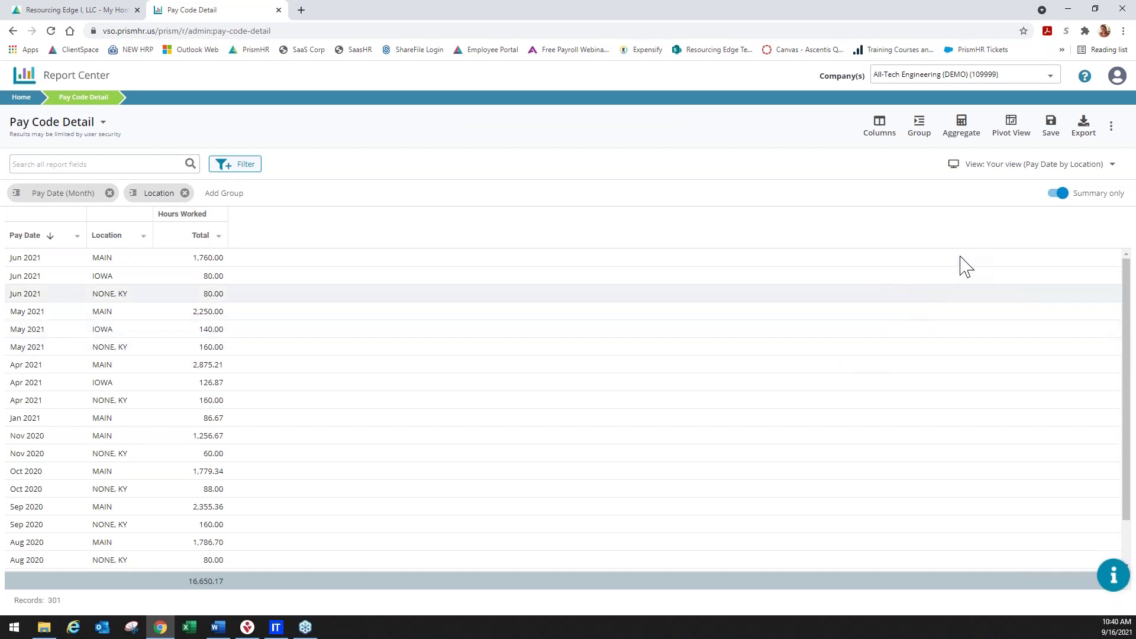
Switch the report to the Report default view and remove its past 30 days Pay Date filter.
{"action": "left_click", "coordinate": [1112, 166]}
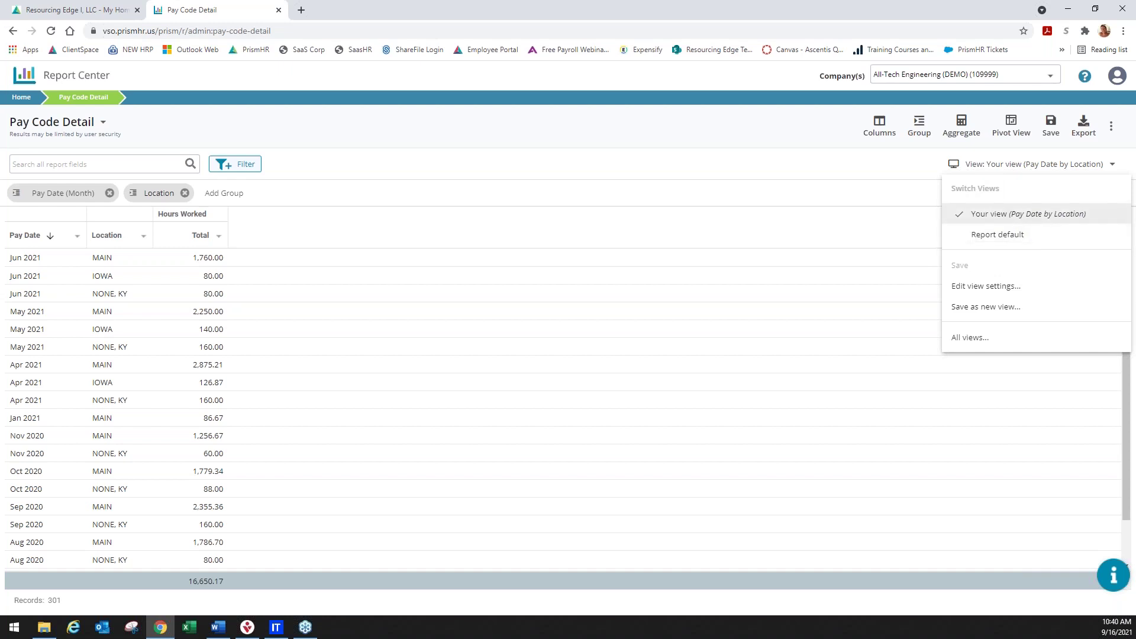
{"action": "left_click", "coordinate": [982, 236]}
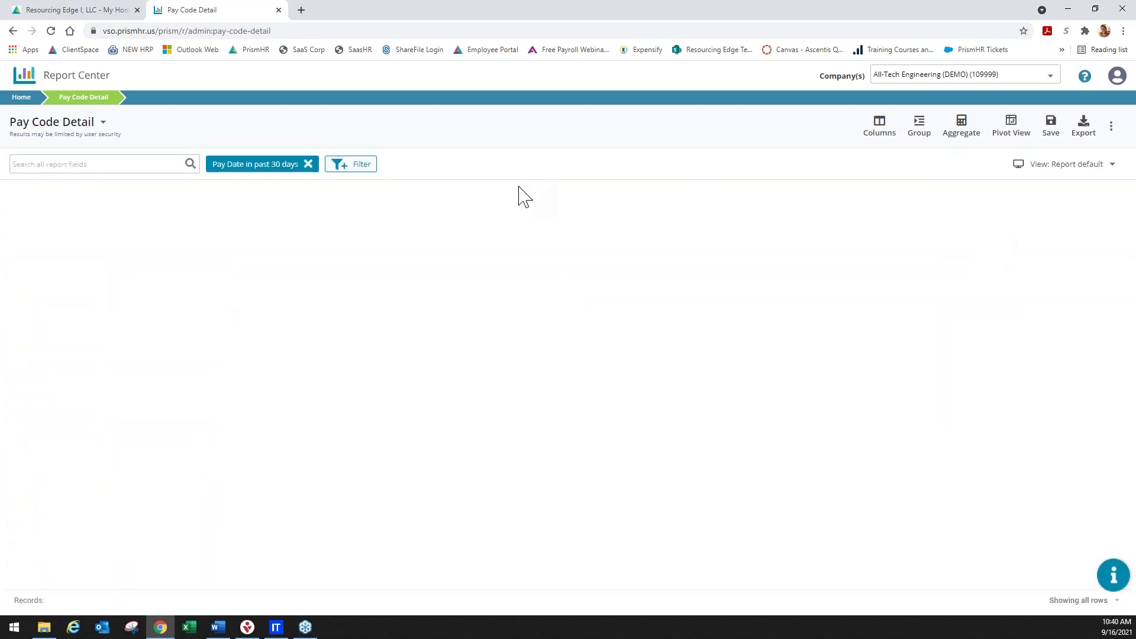
{"action": "left_click", "coordinate": [308, 165]}
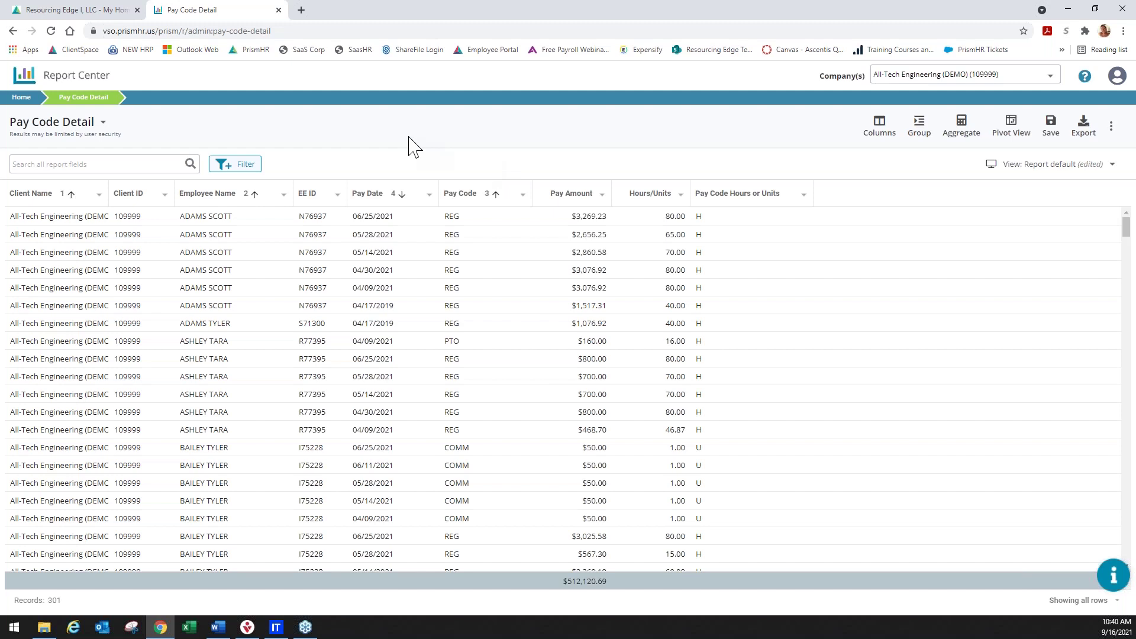
Switch the report back to the saved Pay Date by Location view.
{"action": "left_click", "coordinate": [1112, 165]}
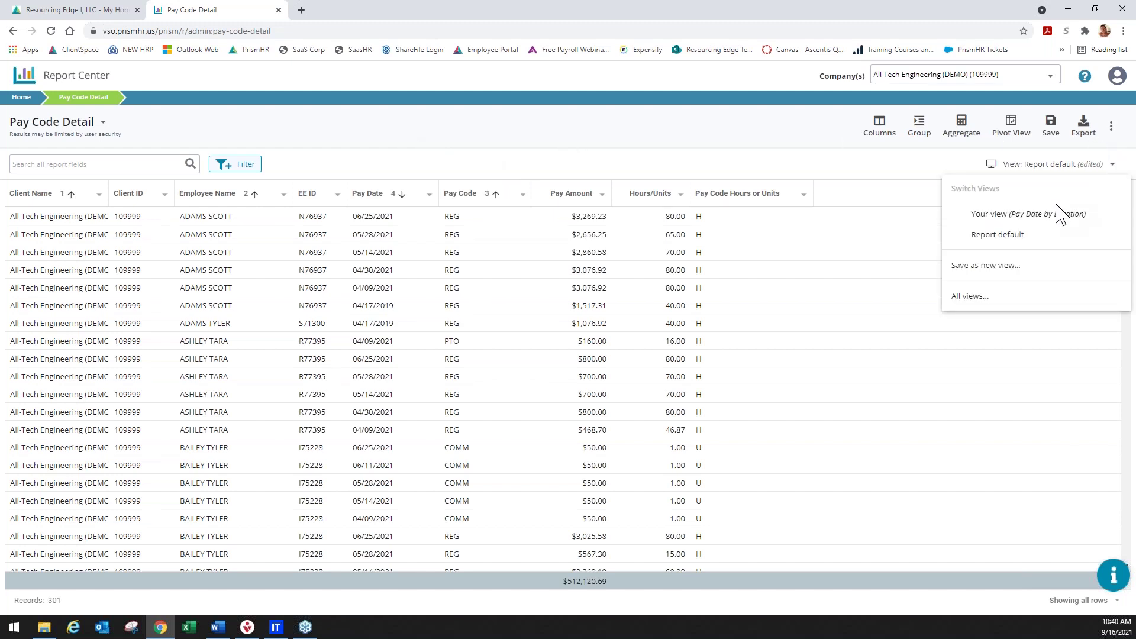
{"action": "left_click", "coordinate": [1059, 214]}
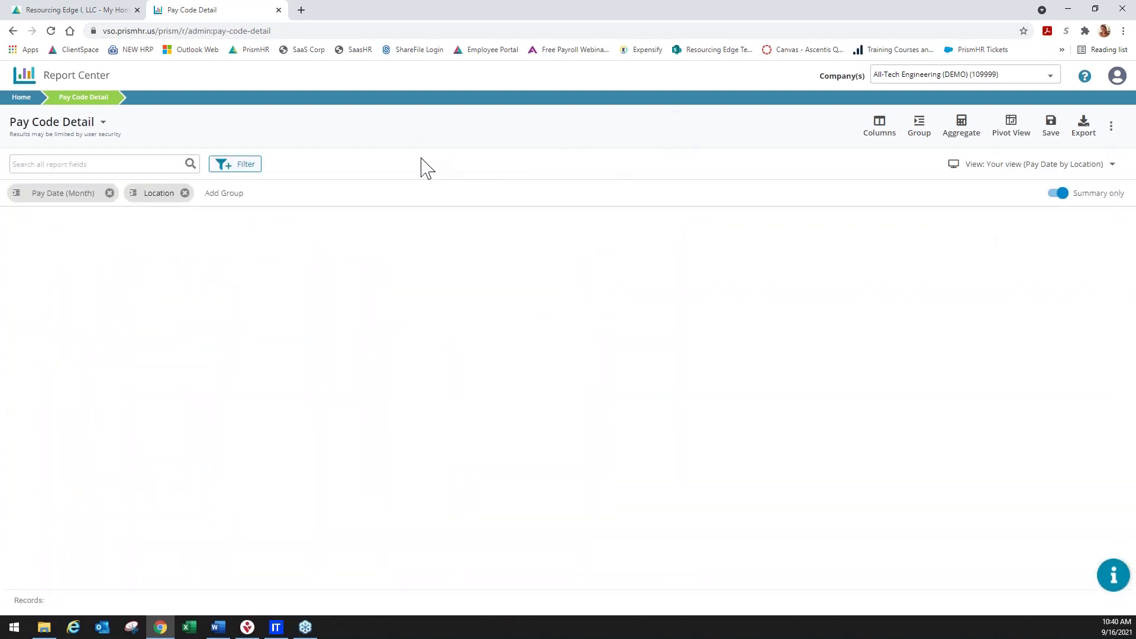